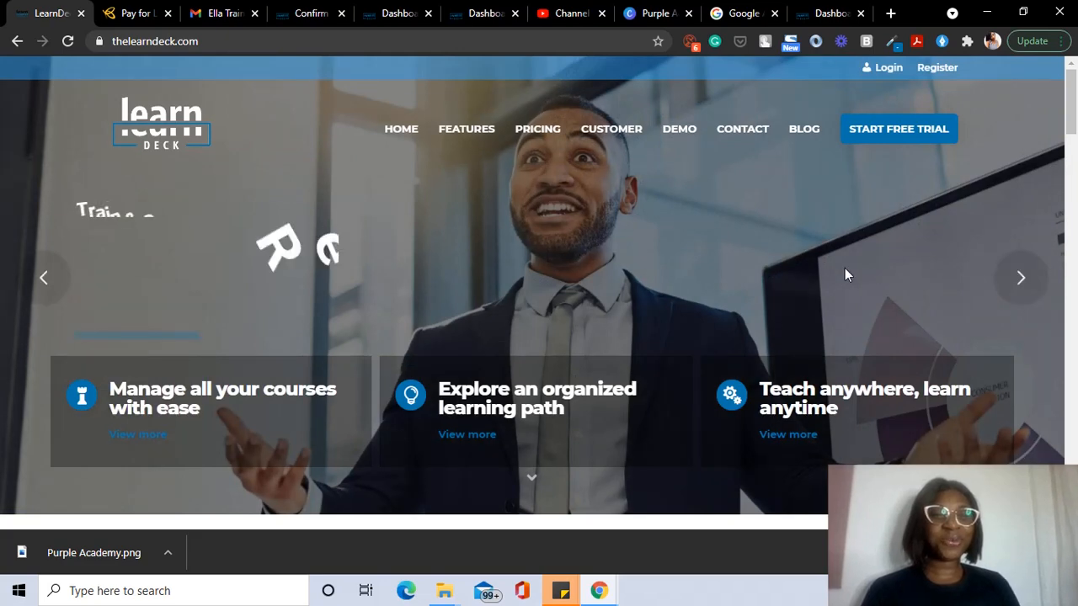
Step: Switch to the Flutterwave 'Pay for Learndeck' page and review the Amount field with its NGN 14,910 monthly charge
{"action": "scroll", "coordinate": [845, 268], "scroll_direction": "down", "scroll_amount": 1}
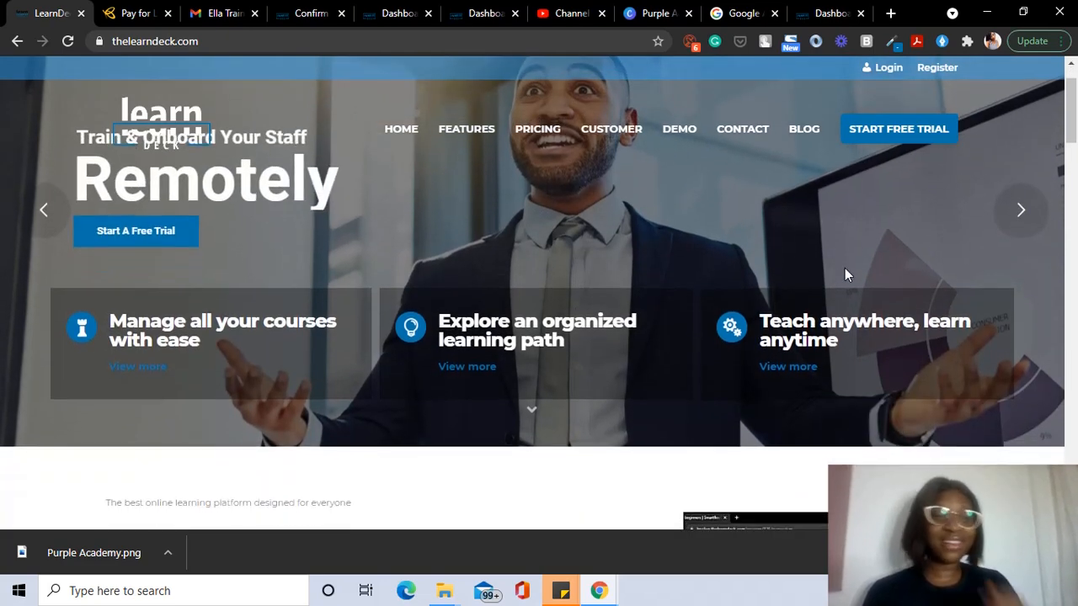
{"action": "scroll", "coordinate": [846, 271], "scroll_direction": "up", "scroll_amount": 1}
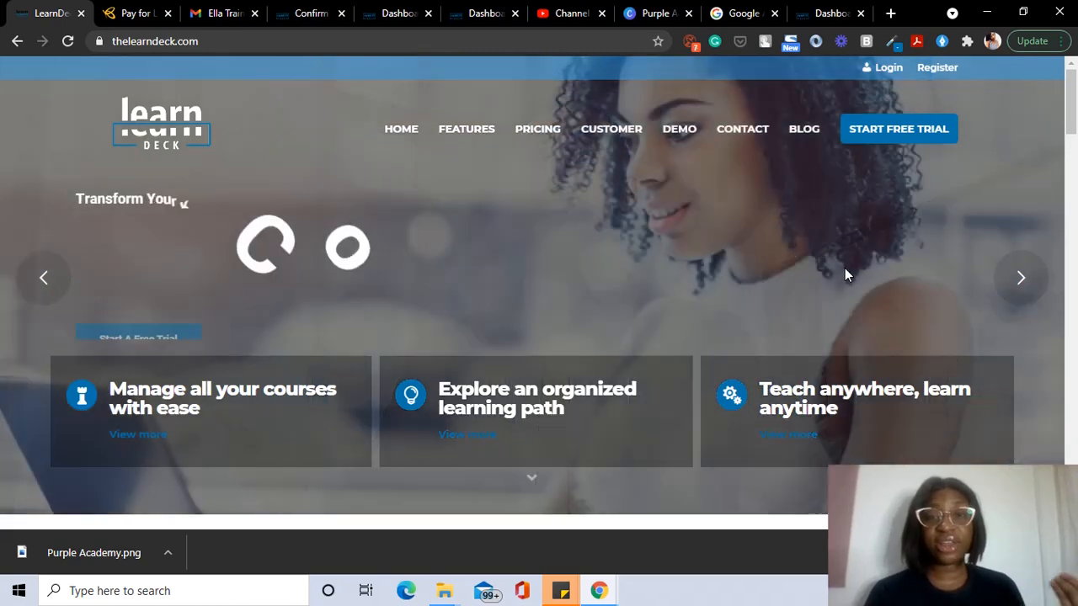
{"action": "scroll", "coordinate": [774, 307], "scroll_direction": "down", "scroll_amount": 2}
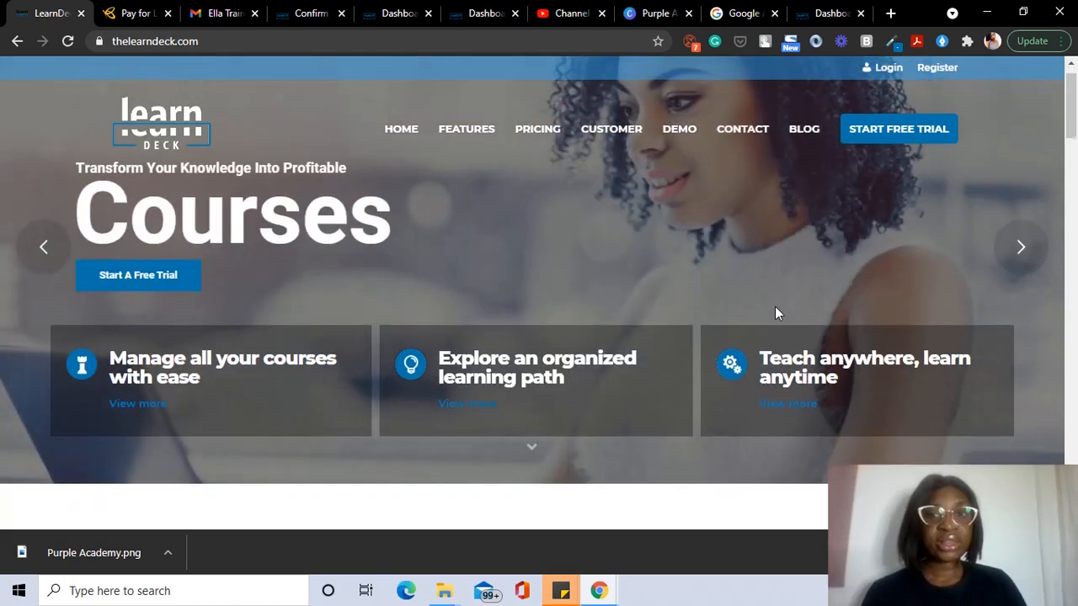
{"action": "scroll", "coordinate": [777, 313], "scroll_direction": "up", "scroll_amount": 2}
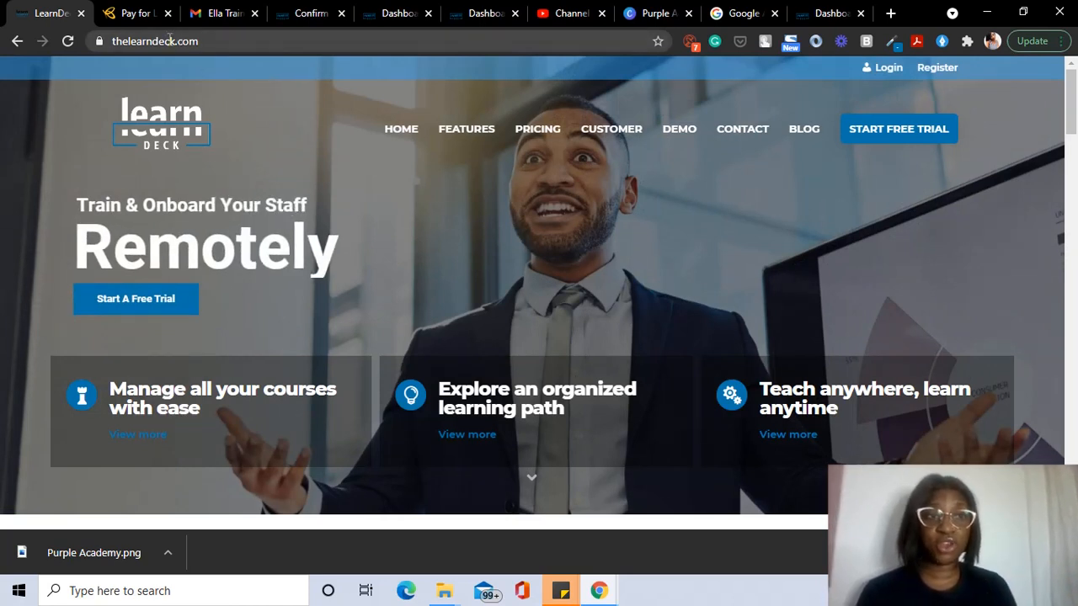
{"action": "left_click", "coordinate": [130, 15]}
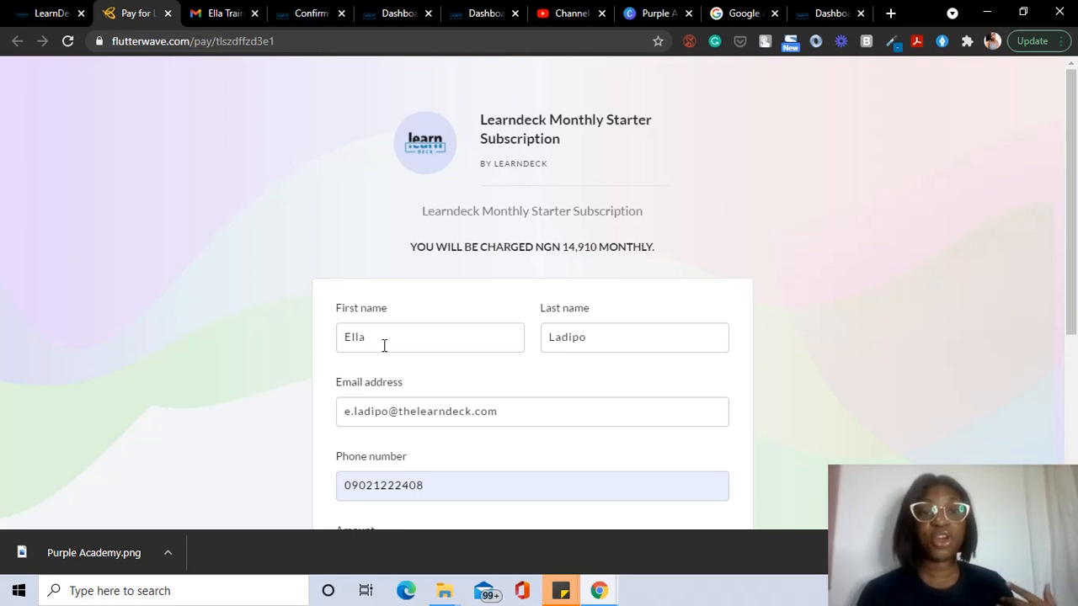
{"action": "scroll", "coordinate": [385, 345], "scroll_direction": "down", "scroll_amount": 1}
{"action": "scroll", "coordinate": [384, 344], "scroll_direction": "up", "scroll_amount": 1}
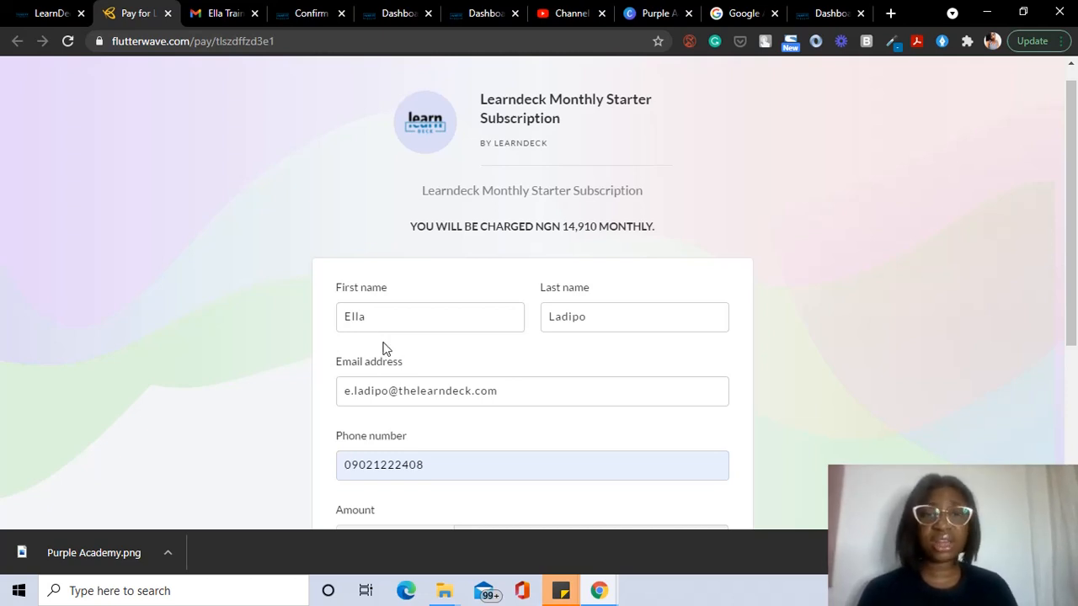
{"action": "scroll", "coordinate": [383, 348], "scroll_direction": "down", "scroll_amount": 2}
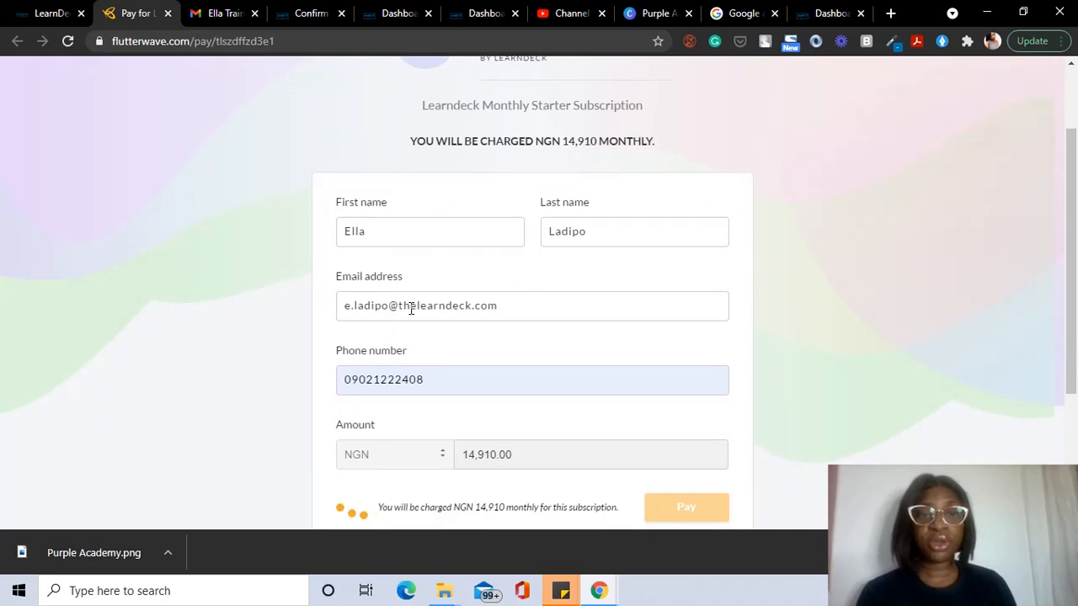
{"action": "scroll", "coordinate": [410, 307], "scroll_direction": "down", "scroll_amount": 1}
{"action": "scroll", "coordinate": [412, 314], "scroll_direction": "down", "scroll_amount": 1}
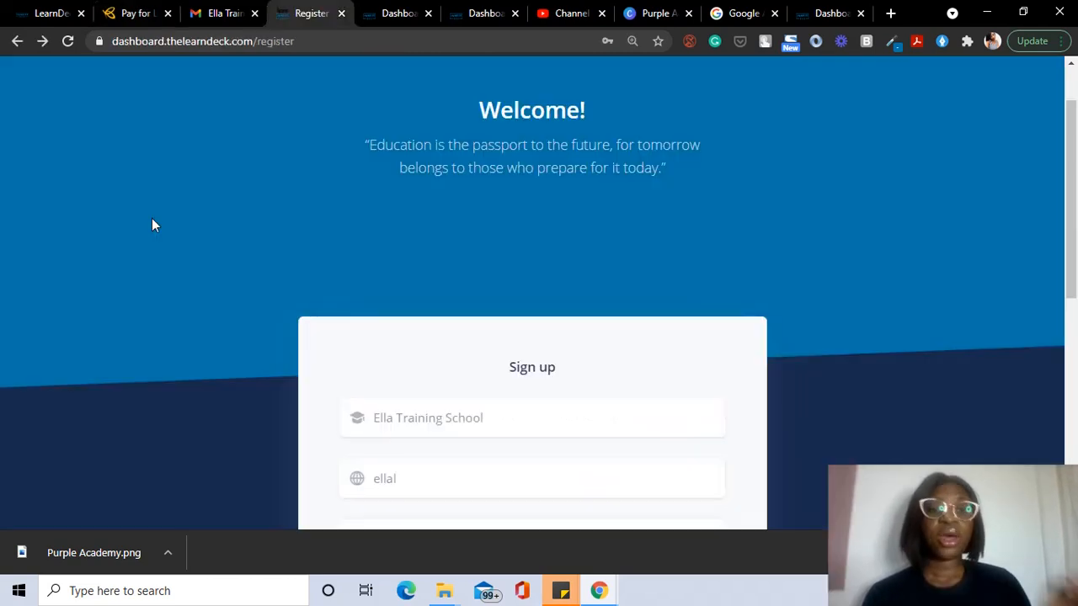
Step: Scroll through the LearnDeck Register form and focus the Password field
{"action": "scroll", "coordinate": [153, 221], "scroll_direction": "up", "scroll_amount": 1}
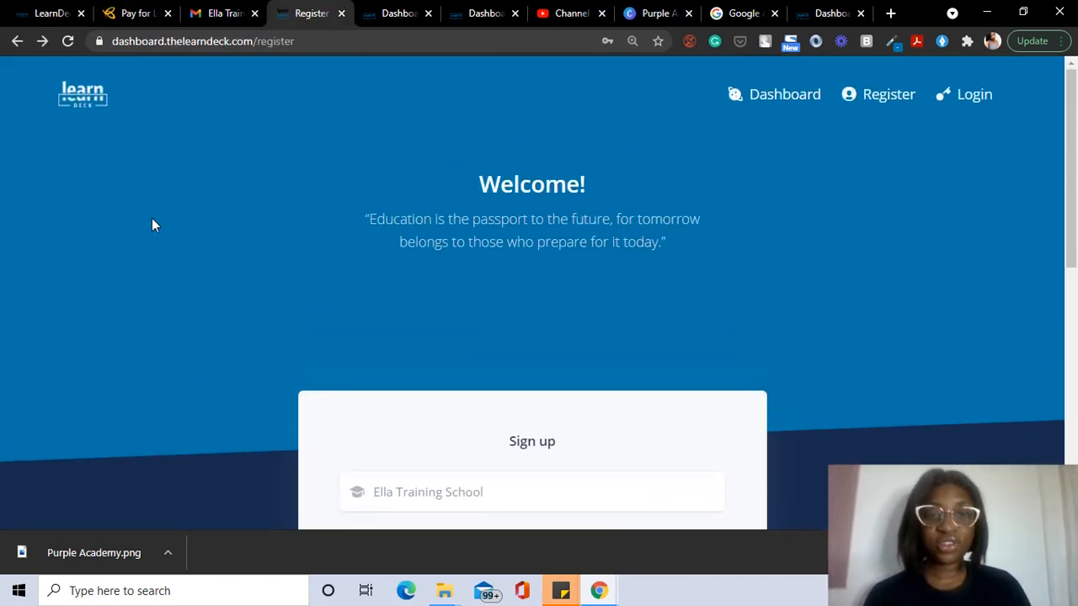
{"action": "scroll", "coordinate": [257, 368], "scroll_direction": "down", "scroll_amount": 2}
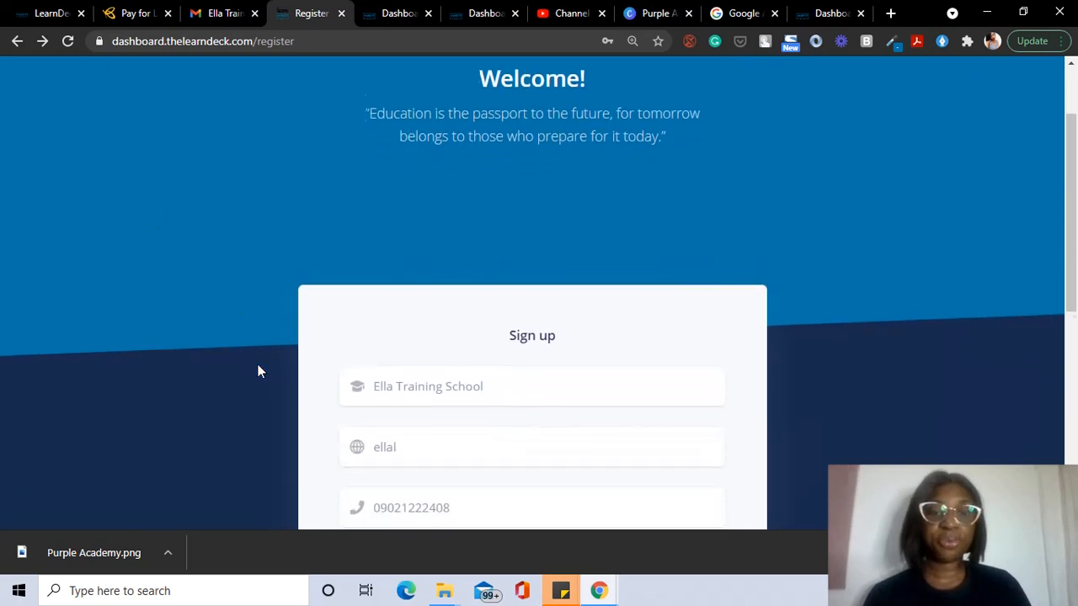
{"action": "scroll", "coordinate": [257, 371], "scroll_direction": "down", "scroll_amount": 2}
{"action": "scroll", "coordinate": [258, 371], "scroll_direction": "down", "scroll_amount": 1}
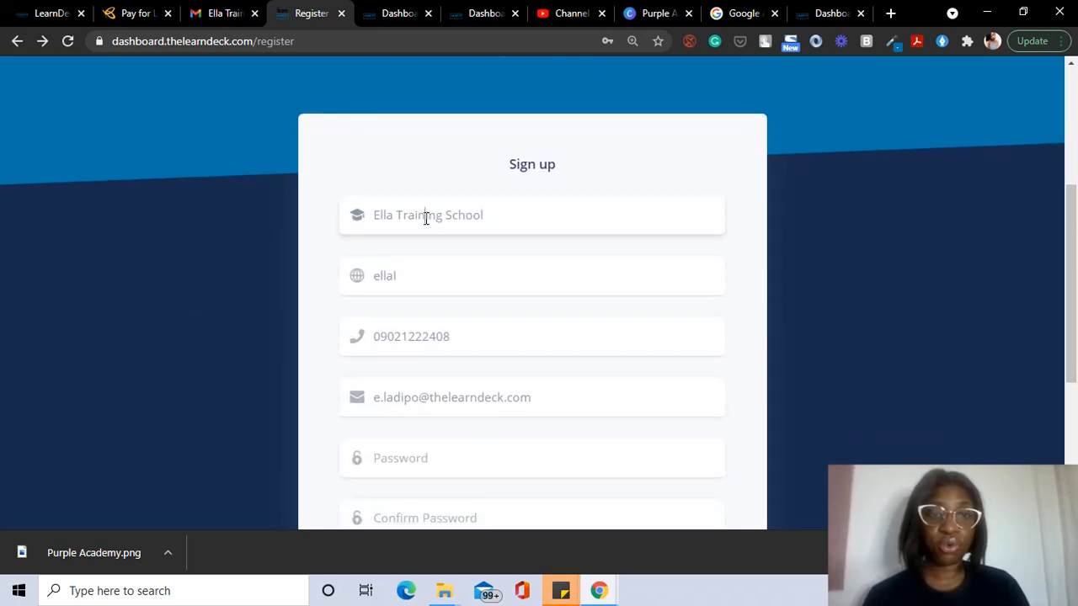
{"action": "mouse_move", "coordinate": [436, 274]}
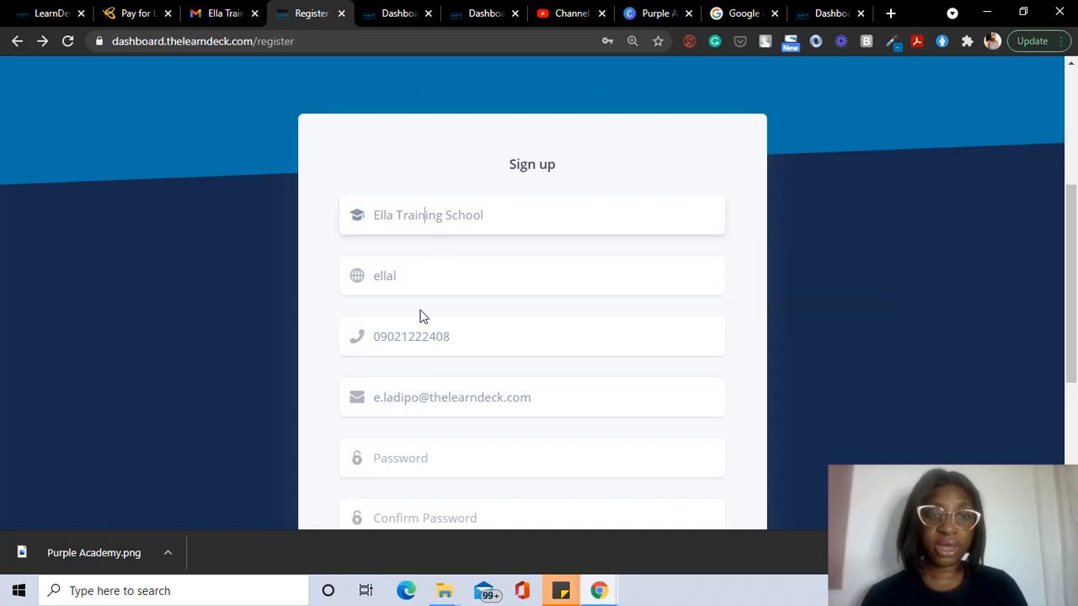
{"action": "scroll", "coordinate": [413, 266], "scroll_direction": "down", "scroll_amount": 2}
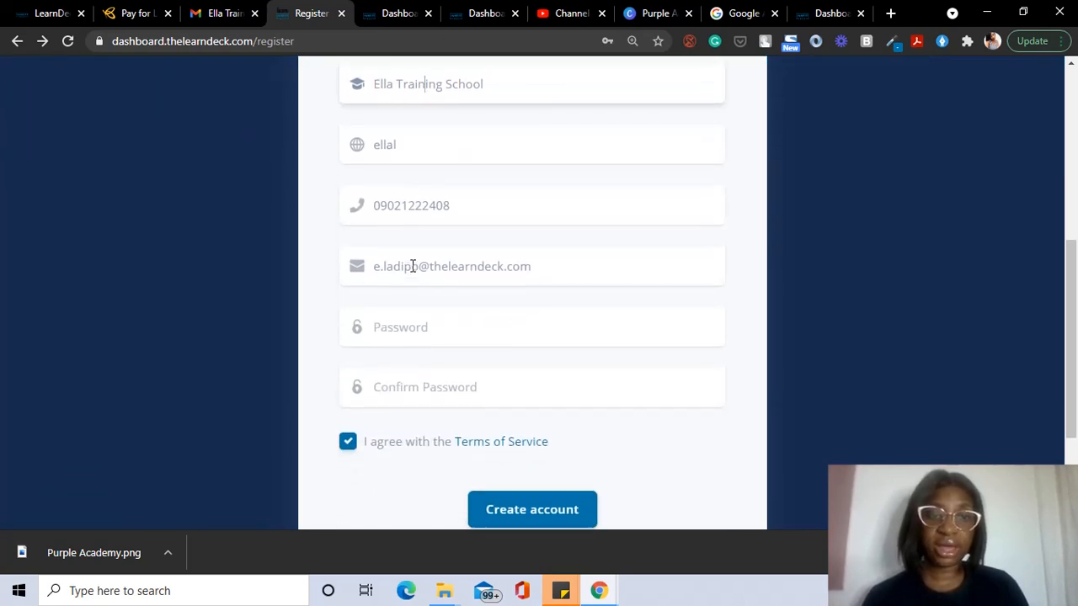
{"action": "left_click", "coordinate": [424, 322]}
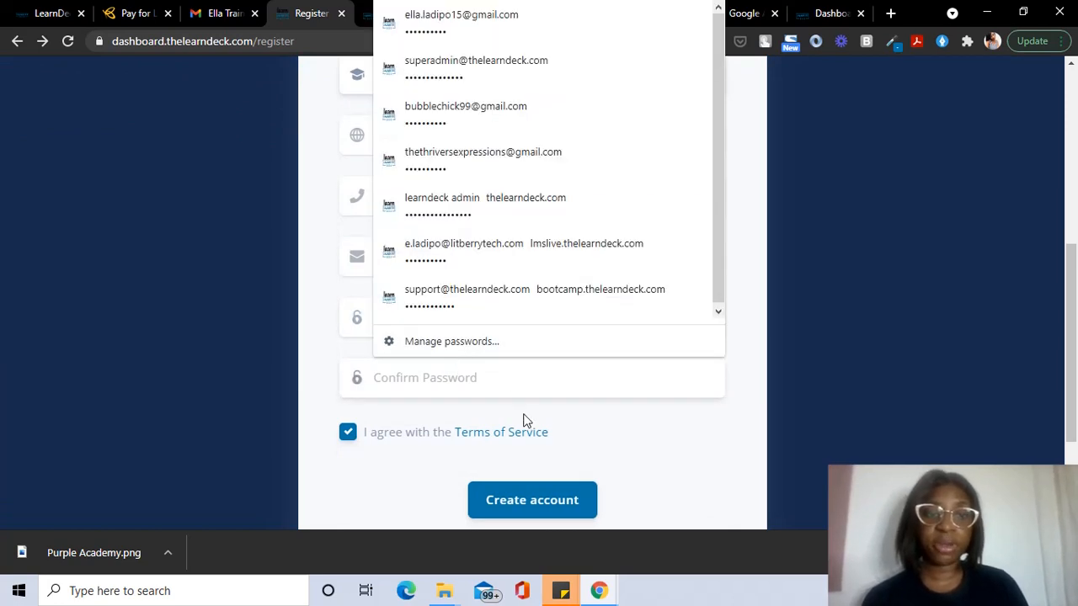
Step: Move forward to the Confirm Email page saying a confirmation link was sent
{"action": "scroll", "coordinate": [538, 429], "scroll_direction": "up", "scroll_amount": 2}
{"action": "scroll", "coordinate": [537, 429], "scroll_direction": "up", "scroll_amount": 1}
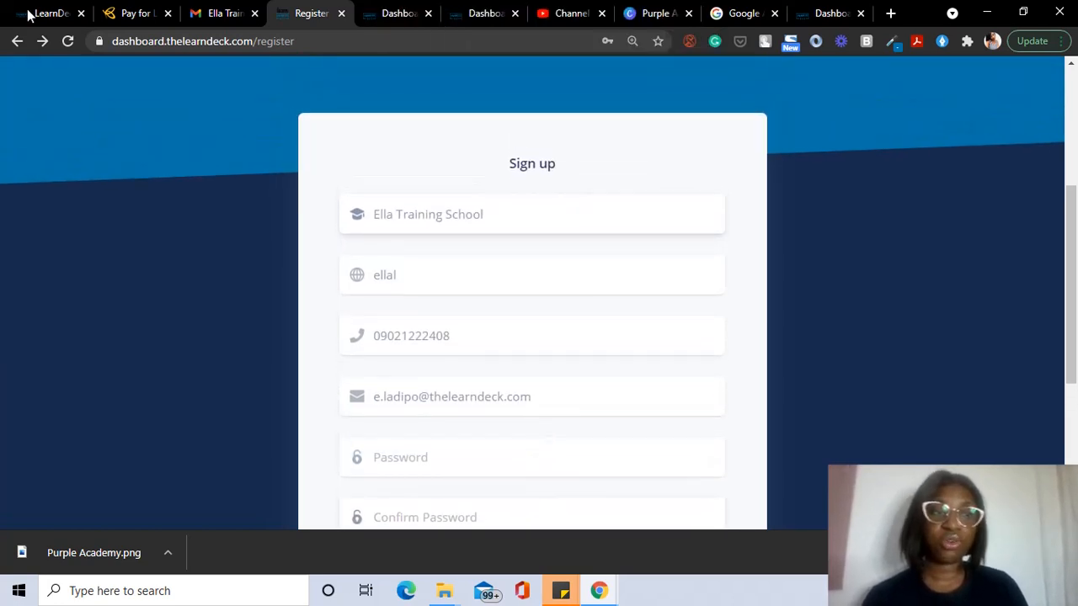
{"action": "scroll", "coordinate": [233, 197], "scroll_direction": "down", "scroll_amount": 1}
{"action": "scroll", "coordinate": [233, 197], "scroll_direction": "down", "scroll_amount": 2}
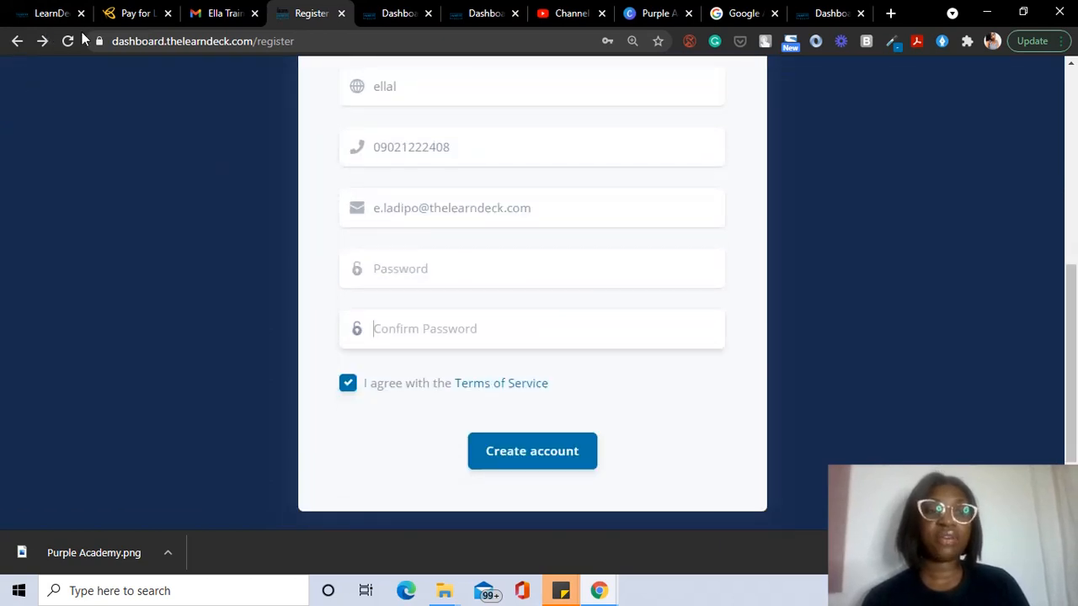
{"action": "left_click", "coordinate": [39, 43]}
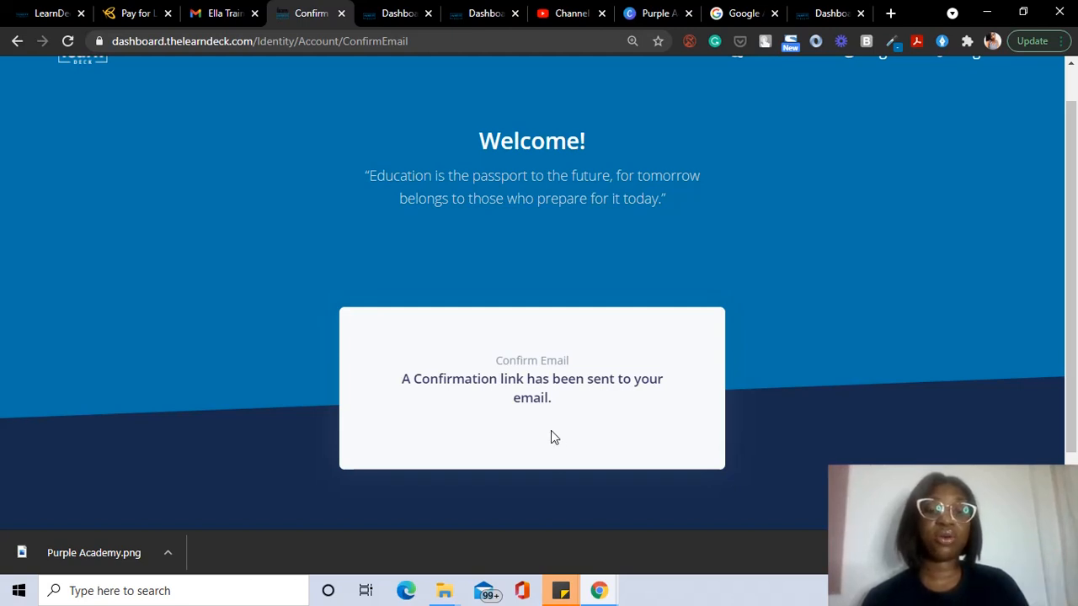
Step: From the LearnDeck Dashboard, follow the link in Your School Information to the new school's site
{"action": "left_click", "coordinate": [373, 17]}
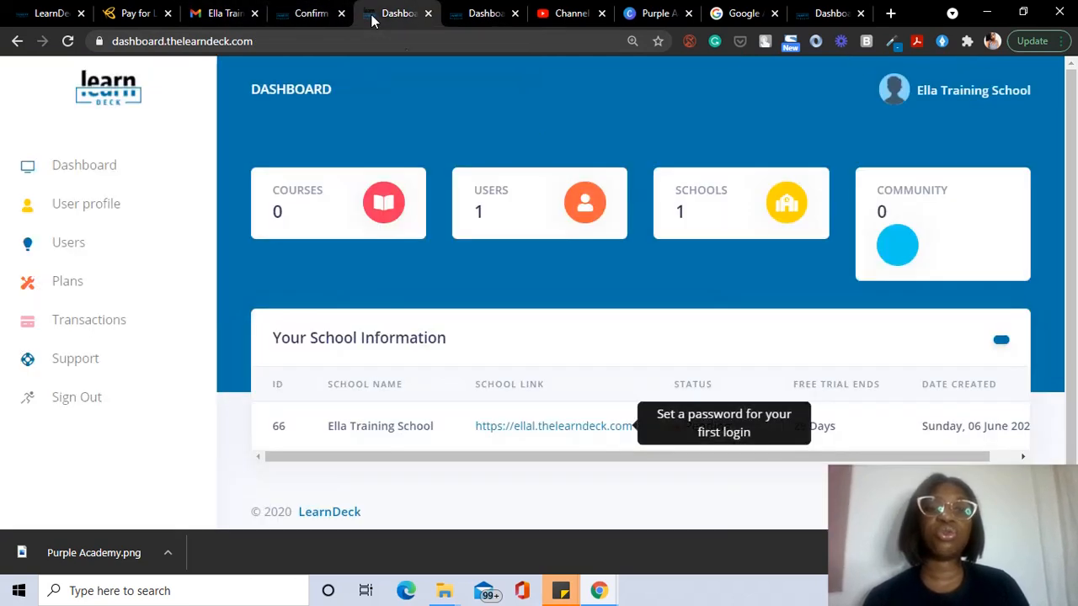
{"action": "scroll", "coordinate": [519, 292], "scroll_direction": "down", "scroll_amount": 1}
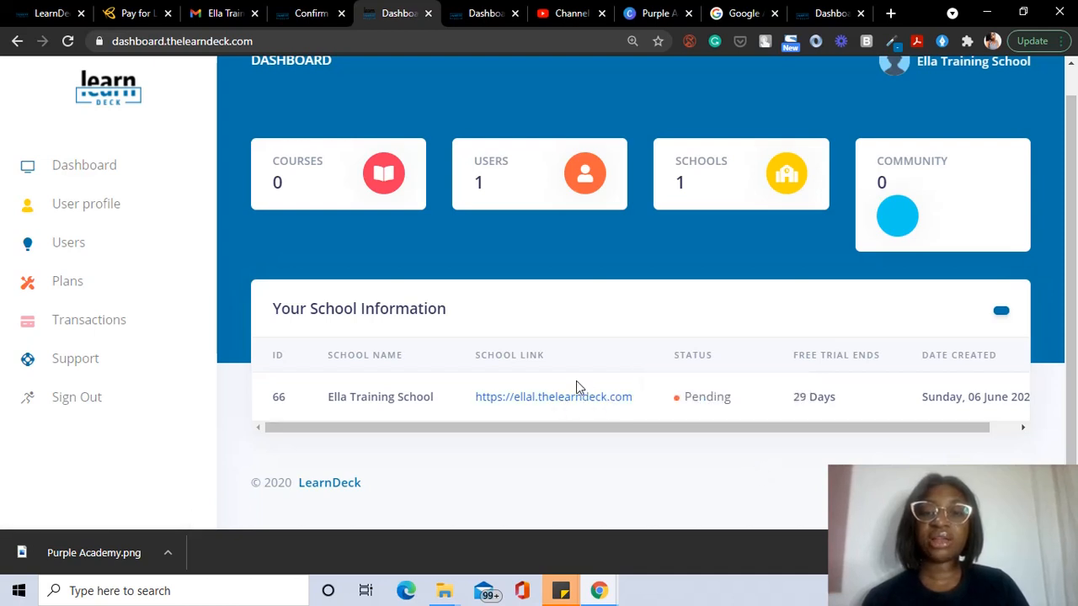
{"action": "left_click", "coordinate": [575, 405]}
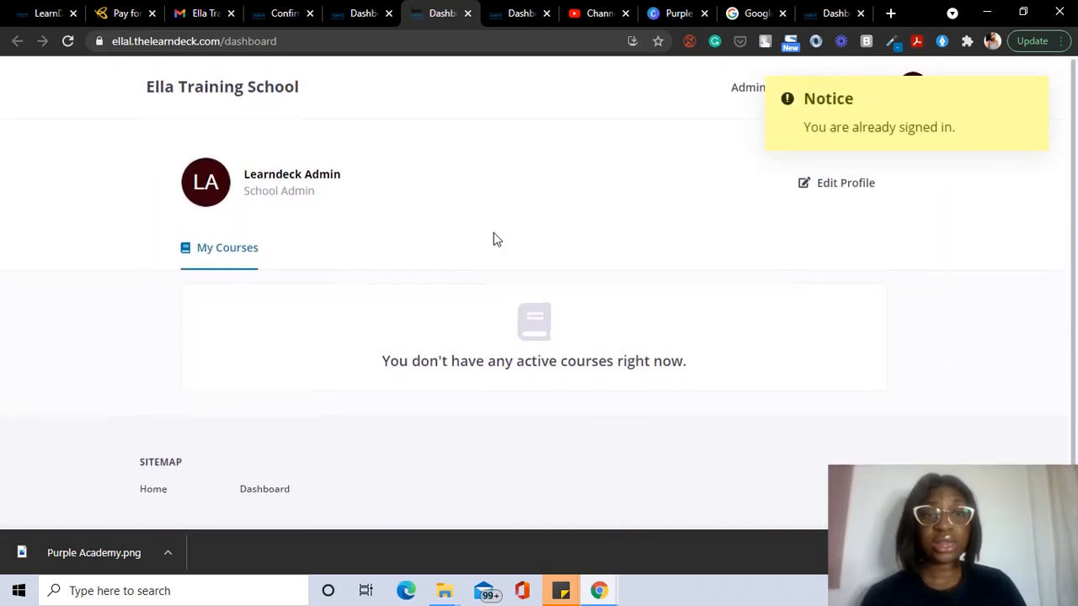
Step: Sign out of the school site through the account menu and go to its sign-in page
{"action": "left_click", "coordinate": [519, 25]}
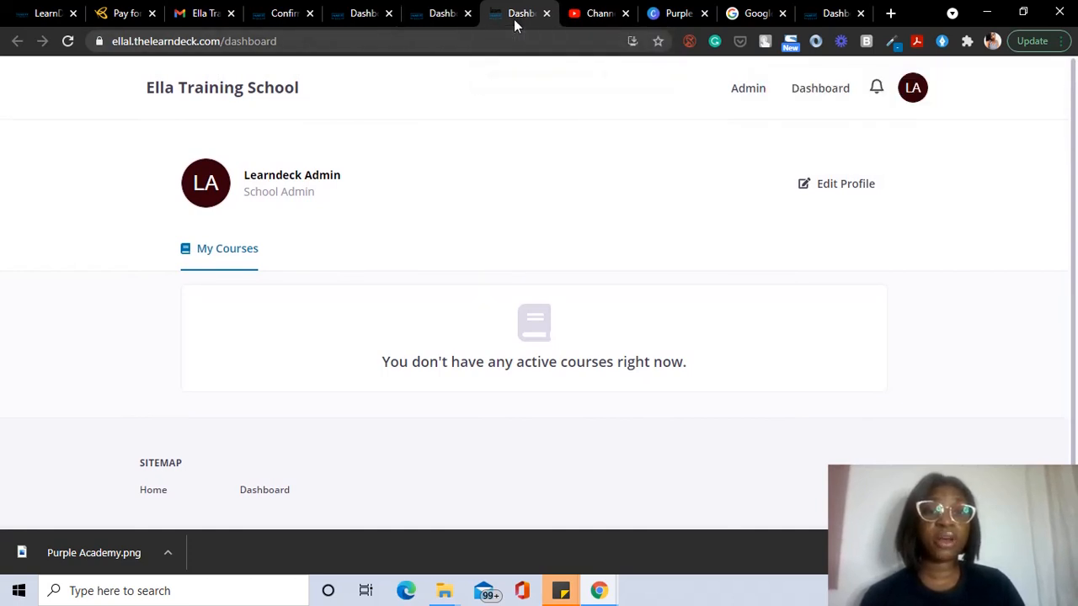
{"action": "left_click", "coordinate": [911, 97]}
{"action": "left_click", "coordinate": [880, 165]}
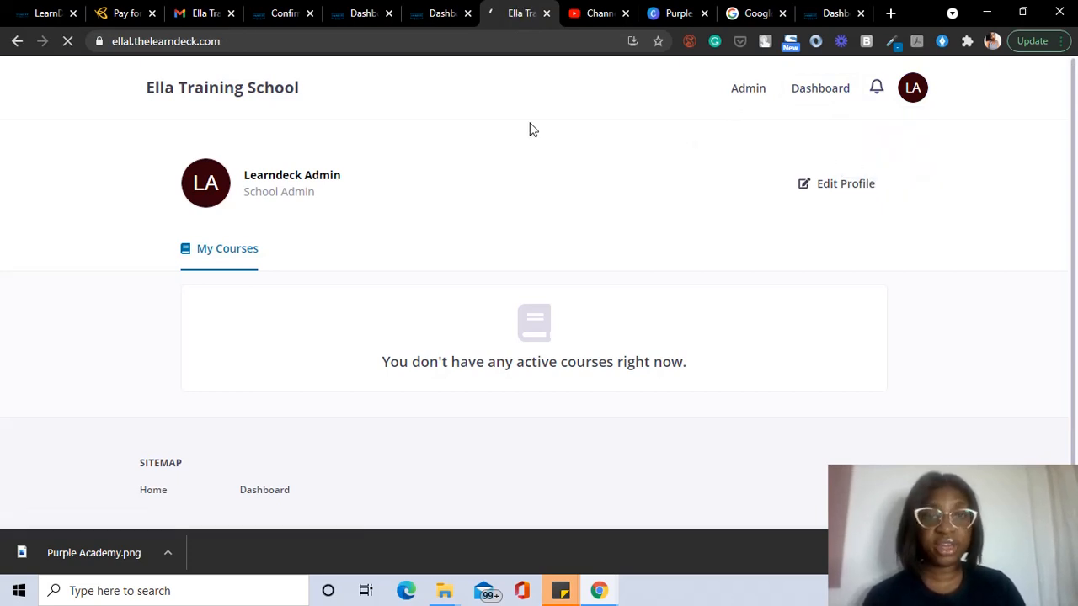
{"action": "scroll", "coordinate": [923, 126], "scroll_direction": "down", "scroll_amount": 1}
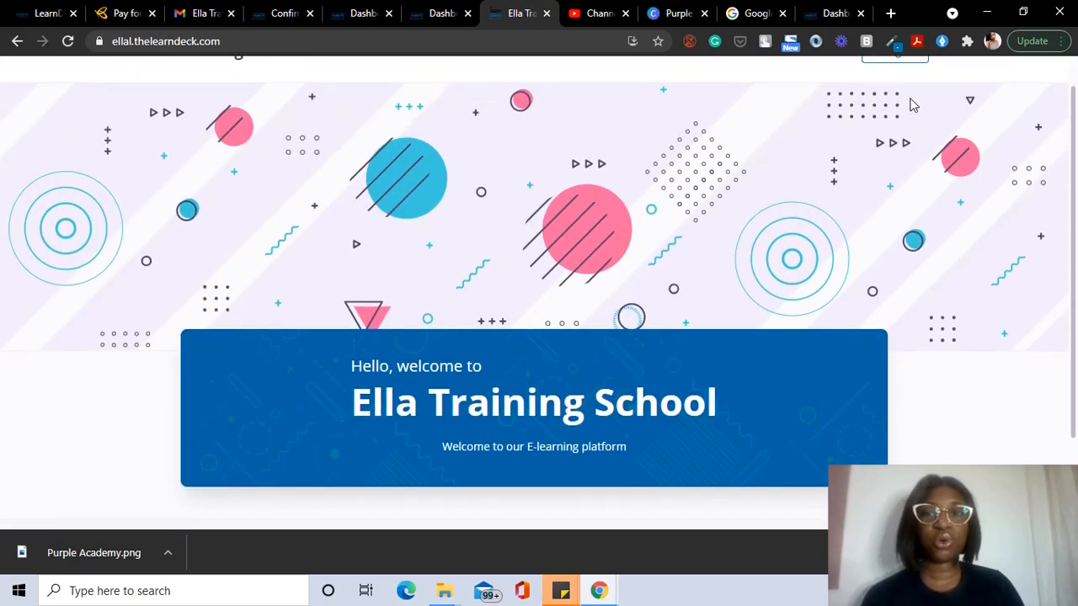
{"action": "scroll", "coordinate": [911, 104], "scroll_direction": "up", "scroll_amount": 1}
{"action": "left_click", "coordinate": [906, 94]}
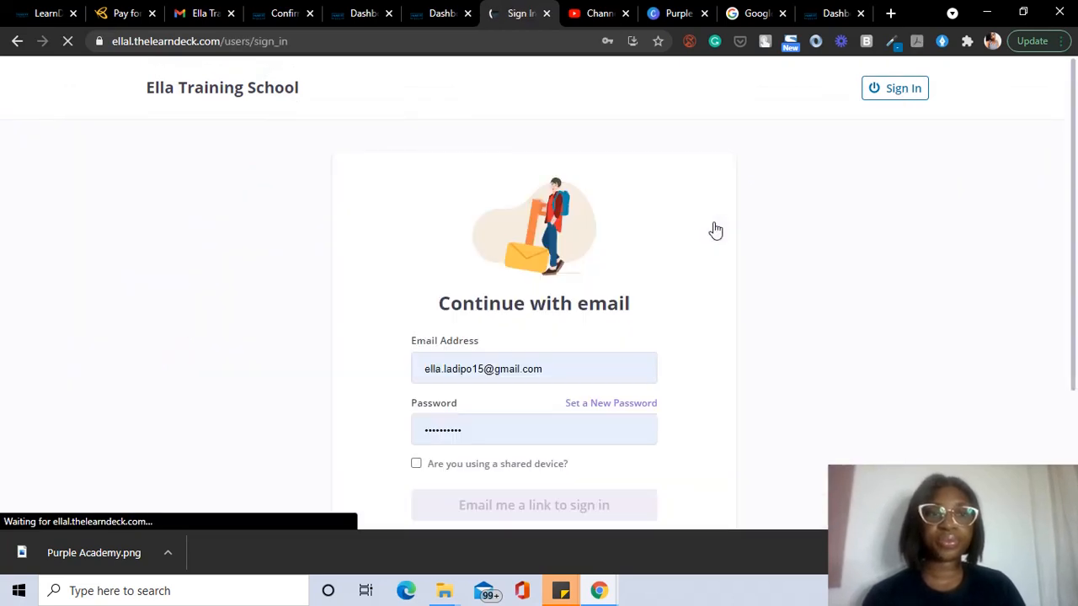
Step: Request a password-reset magic link using the school admin's saved email address
{"action": "scroll", "coordinate": [623, 358], "scroll_direction": "down", "scroll_amount": 2}
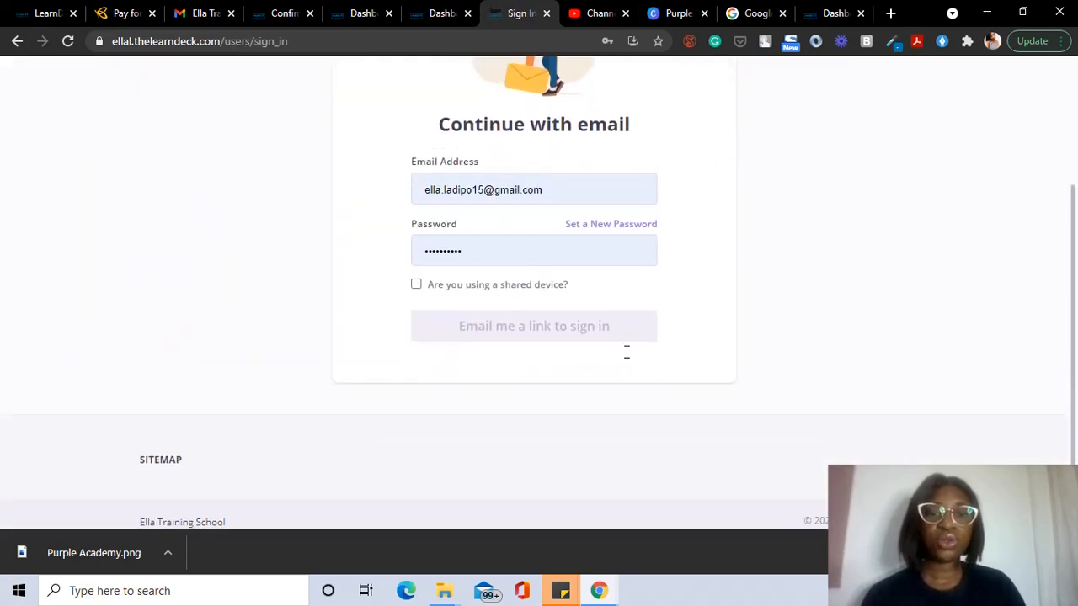
{"action": "left_click", "coordinate": [586, 234]}
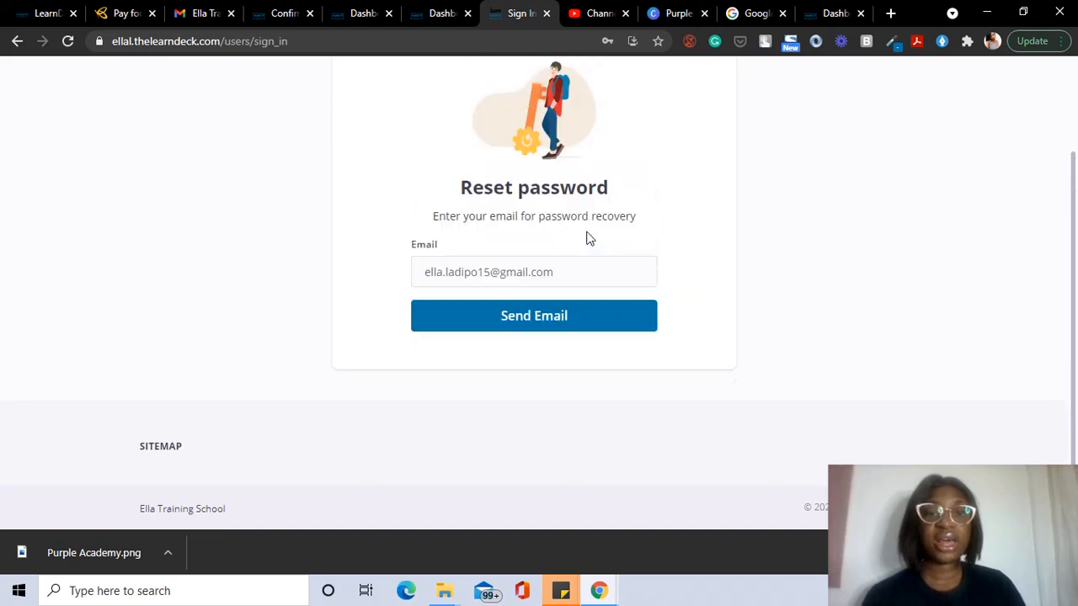
{"action": "left_click", "coordinate": [556, 272]}
{"action": "triple_click", "coordinate": [558, 272]}
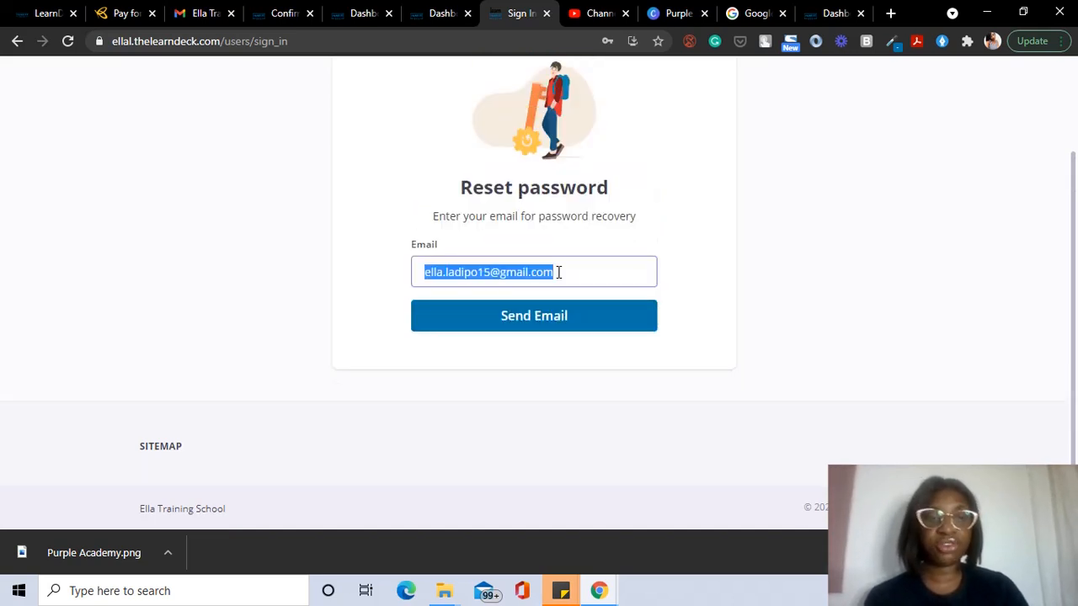
{"action": "type", "text": "e"}
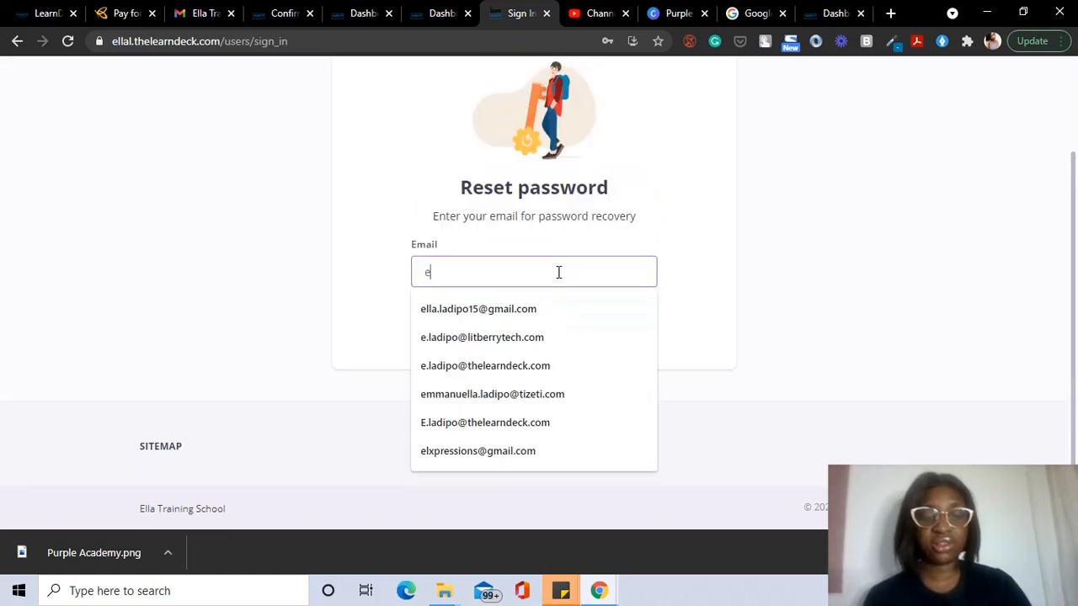
{"action": "left_click", "coordinate": [539, 365]}
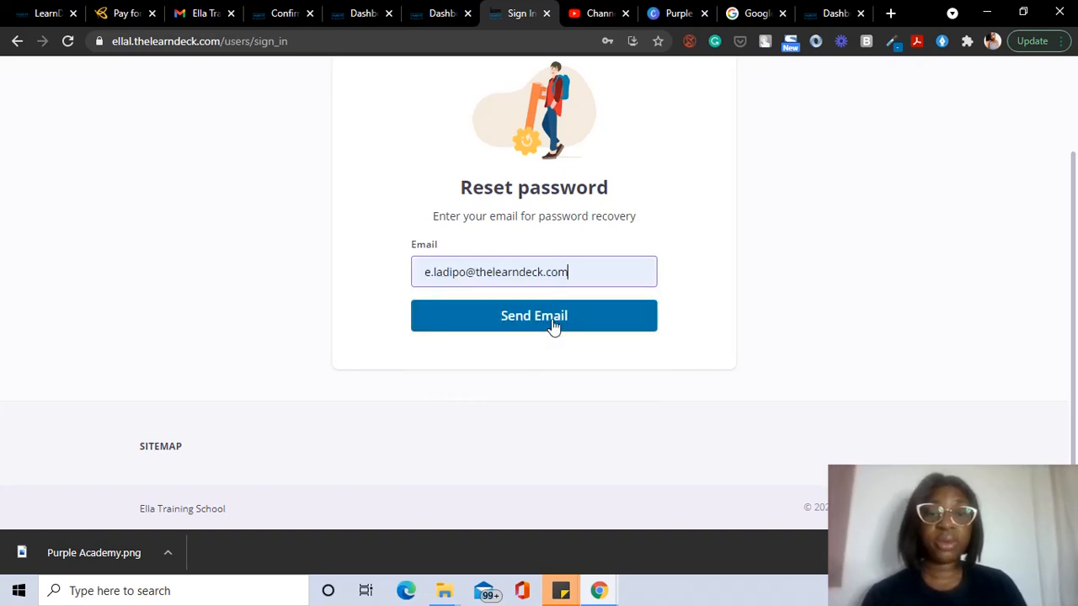
{"action": "left_click", "coordinate": [493, 322]}
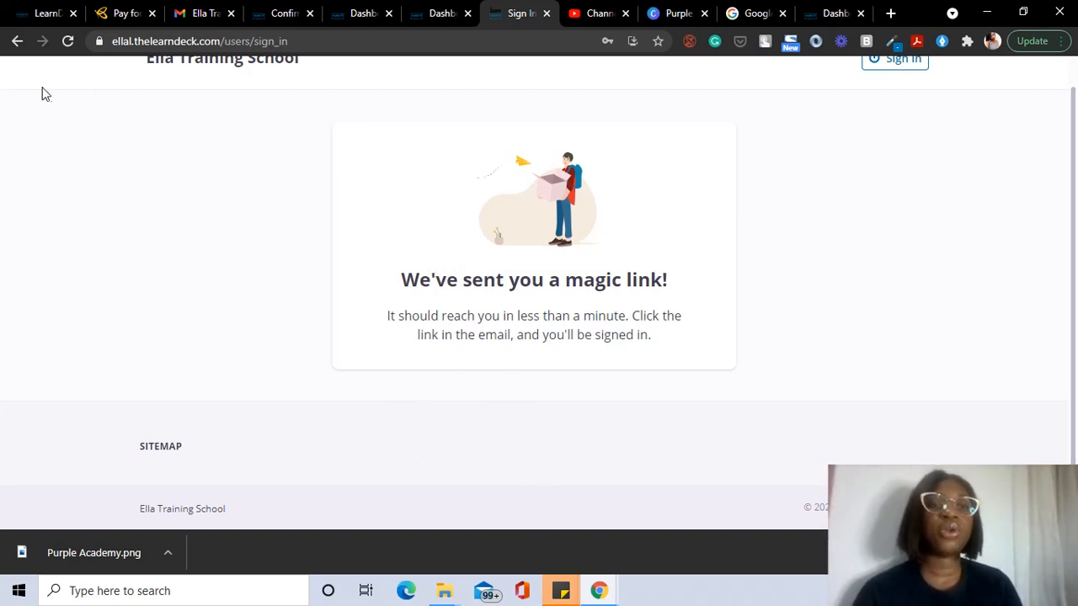
Step: Return to the Ella Training School home page, look it over, and head to Sign In
{"action": "left_click", "coordinate": [18, 40]}
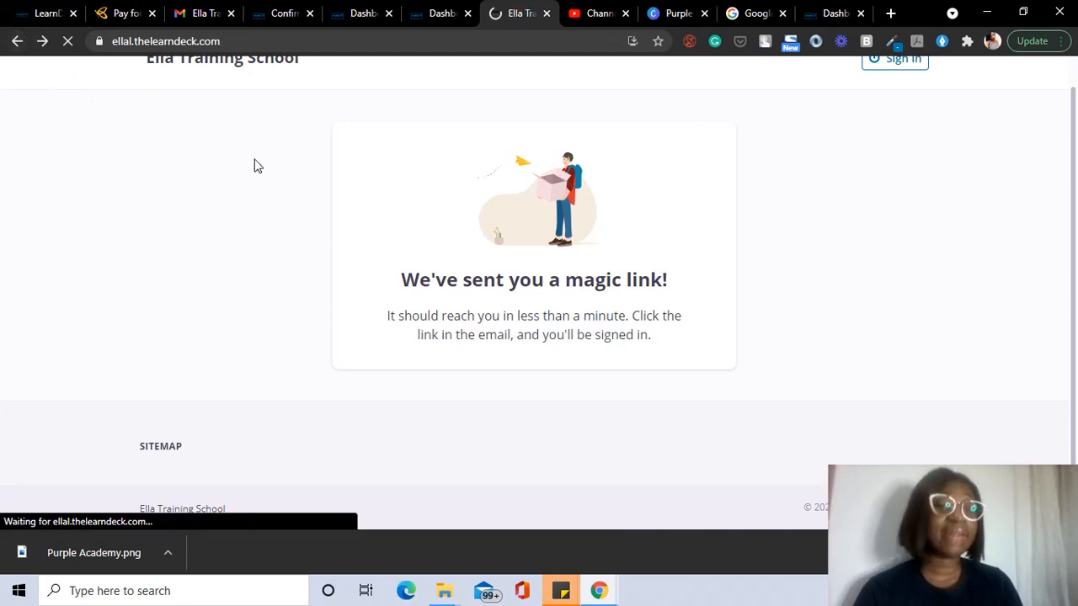
{"action": "scroll", "coordinate": [859, 253], "scroll_direction": "down", "scroll_amount": 2}
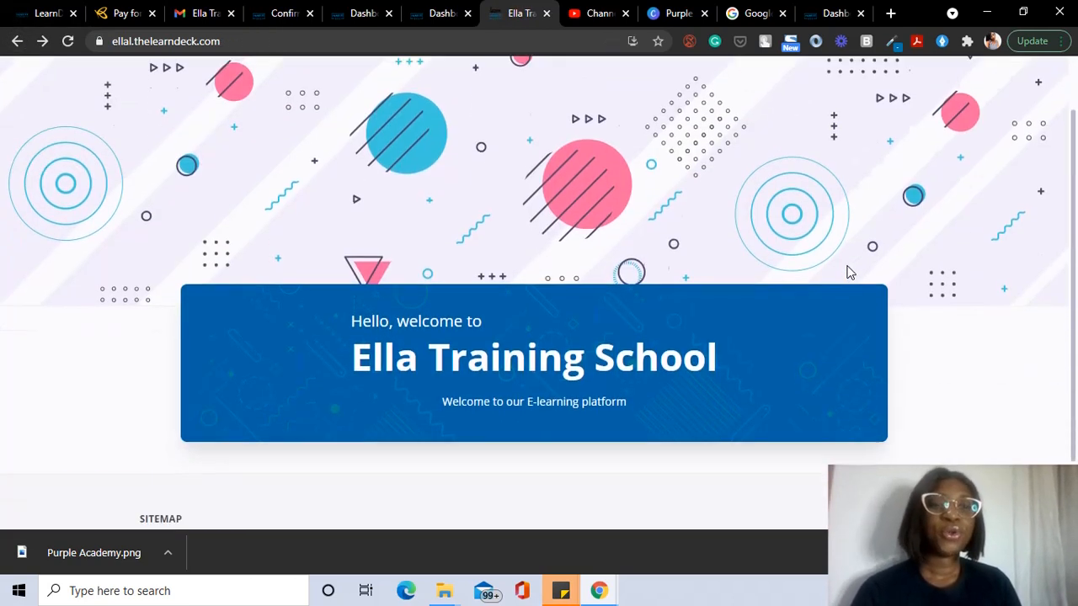
{"action": "scroll", "coordinate": [847, 270], "scroll_direction": "up", "scroll_amount": 2}
{"action": "scroll", "coordinate": [847, 269], "scroll_direction": "down", "scroll_amount": 2}
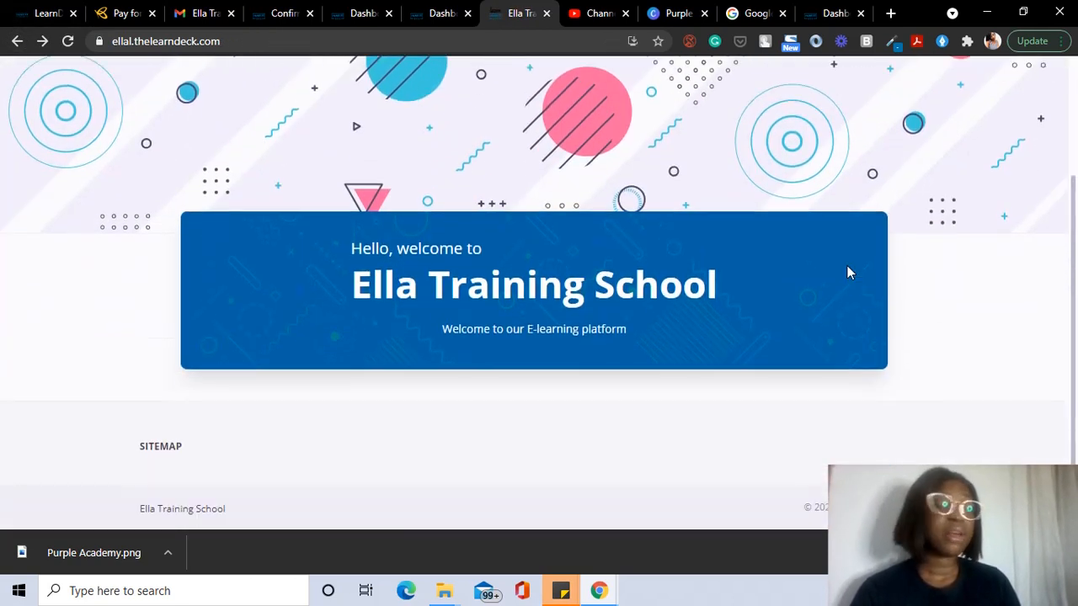
{"action": "scroll", "coordinate": [847, 269], "scroll_direction": "up", "scroll_amount": 2}
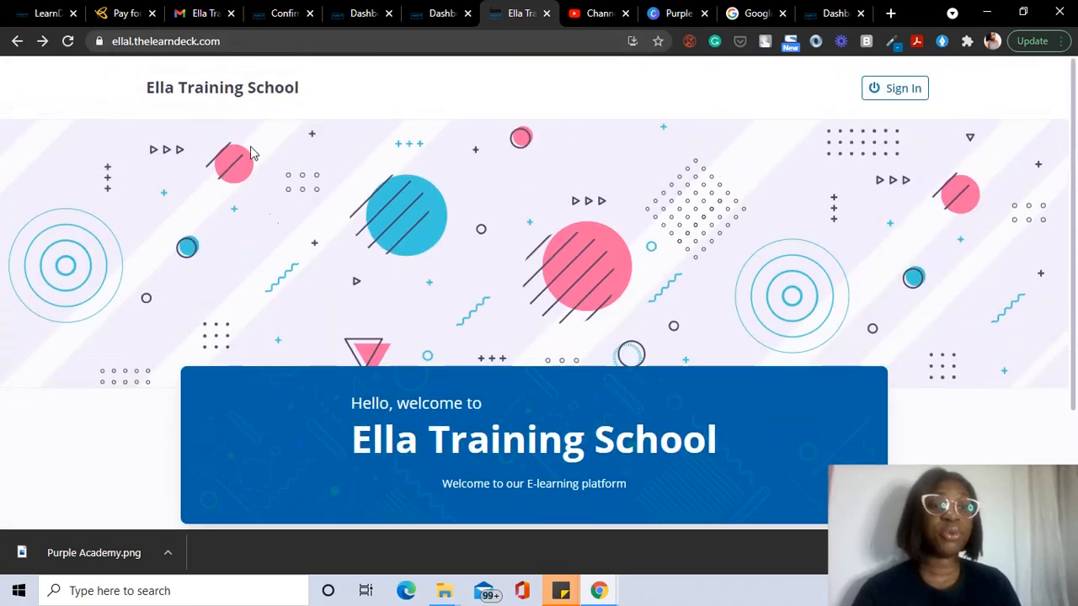
{"action": "scroll", "coordinate": [283, 291], "scroll_direction": "down", "scroll_amount": 1}
{"action": "scroll", "coordinate": [281, 287], "scroll_direction": "up", "scroll_amount": 1}
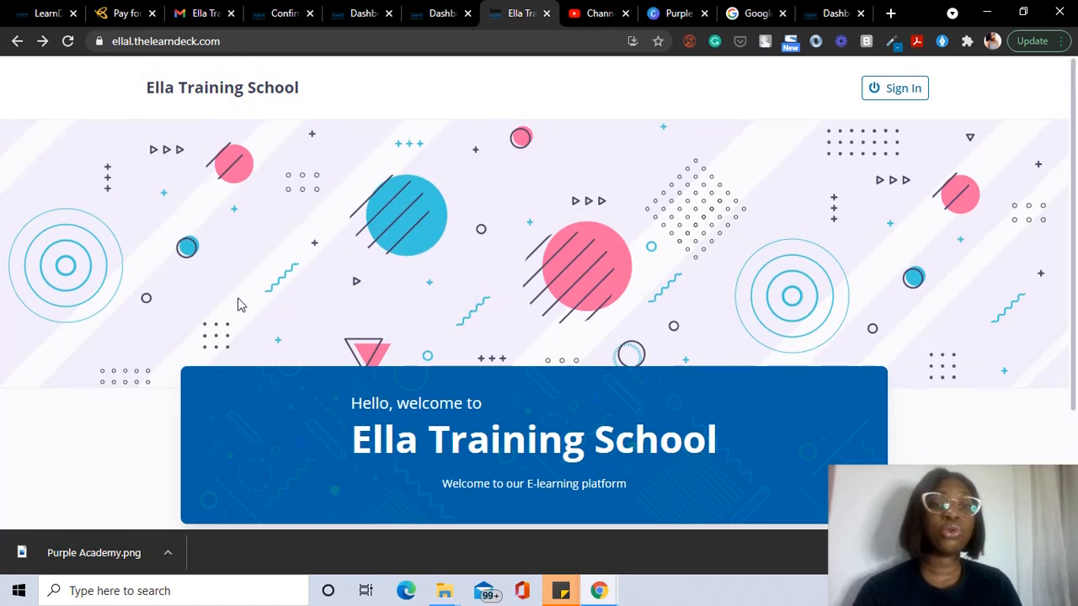
{"action": "scroll", "coordinate": [633, 337], "scroll_direction": "down", "scroll_amount": 2}
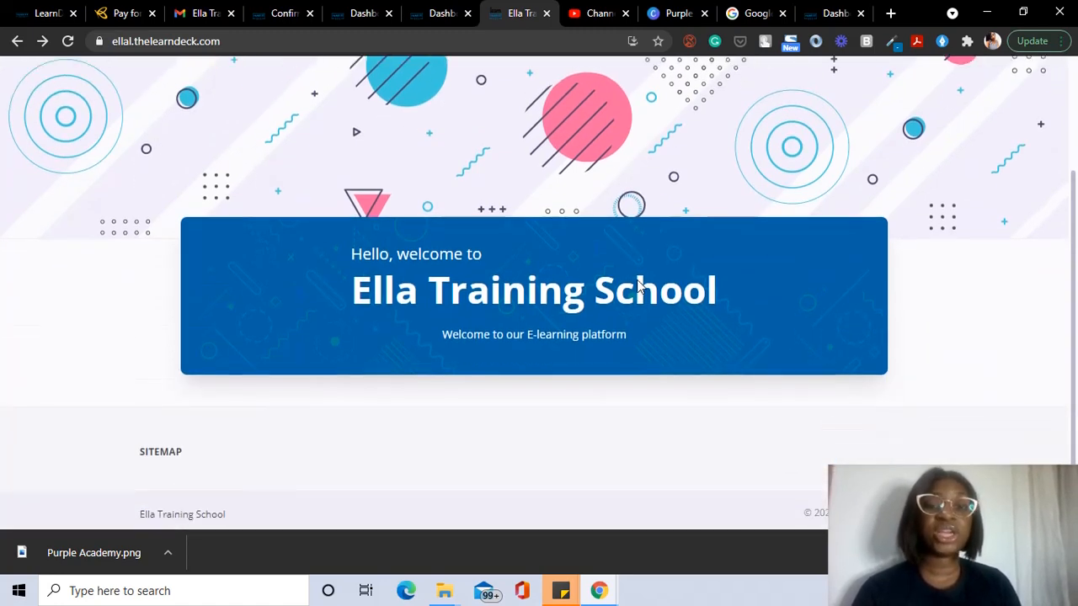
{"action": "scroll", "coordinate": [770, 426], "scroll_direction": "up", "scroll_amount": 1}
{"action": "scroll", "coordinate": [769, 426], "scroll_direction": "up", "scroll_amount": 2}
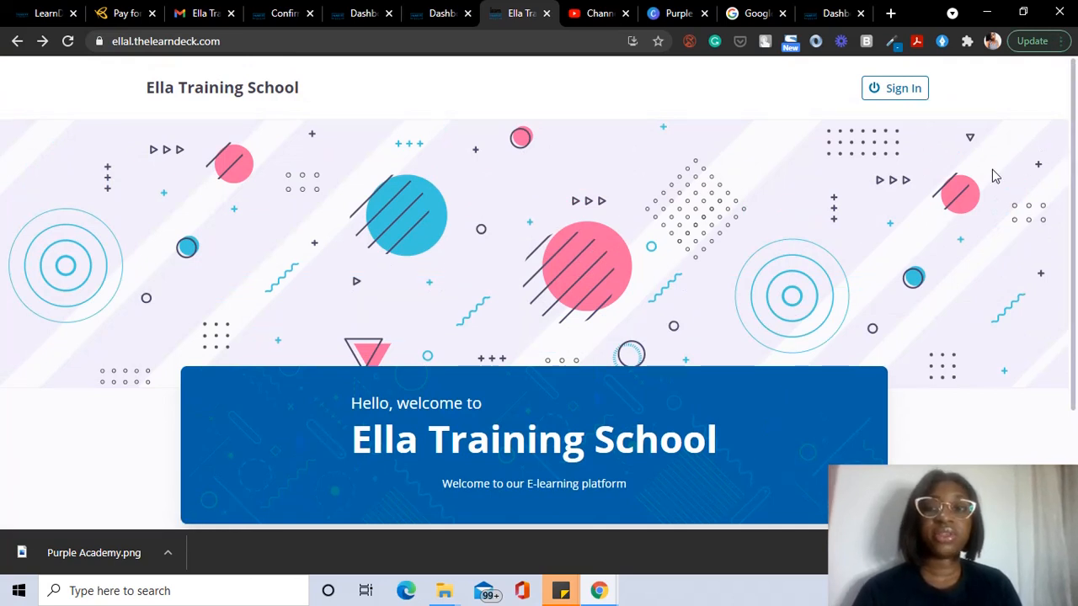
{"action": "left_click", "coordinate": [906, 102]}
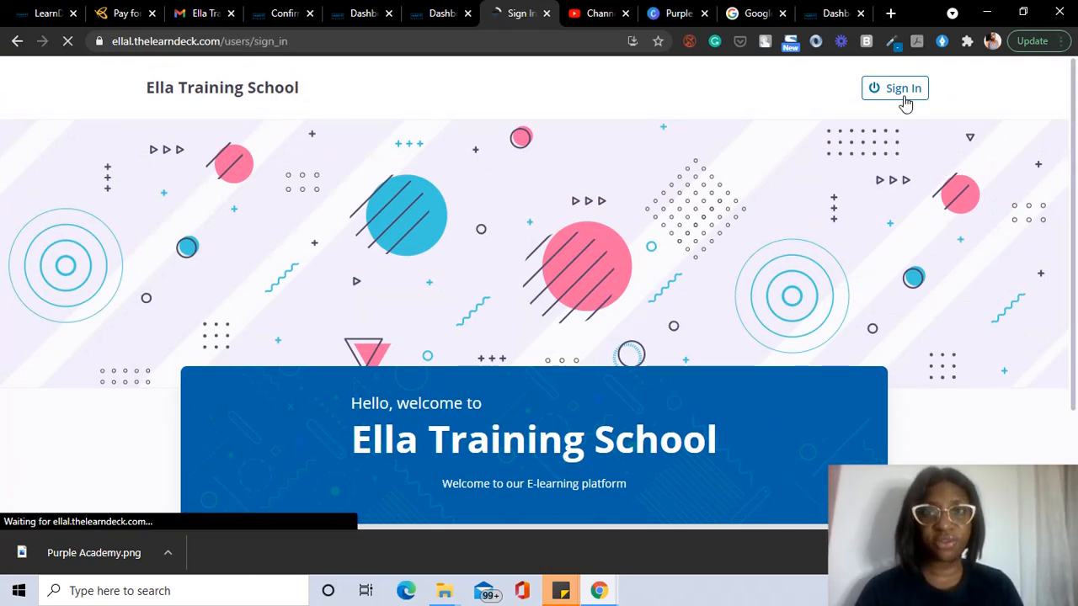
Step: Sign in with the school admin's email and saved password, dismissing Chrome's save-password offer
{"action": "scroll", "coordinate": [560, 368], "scroll_direction": "down", "scroll_amount": 1}
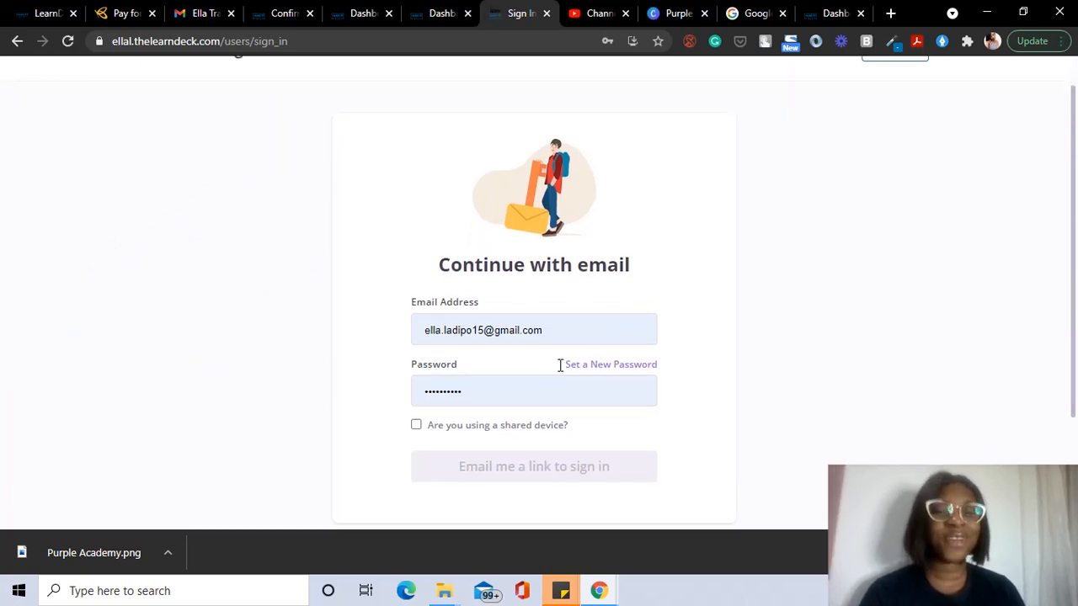
{"action": "left_click", "coordinate": [543, 329]}
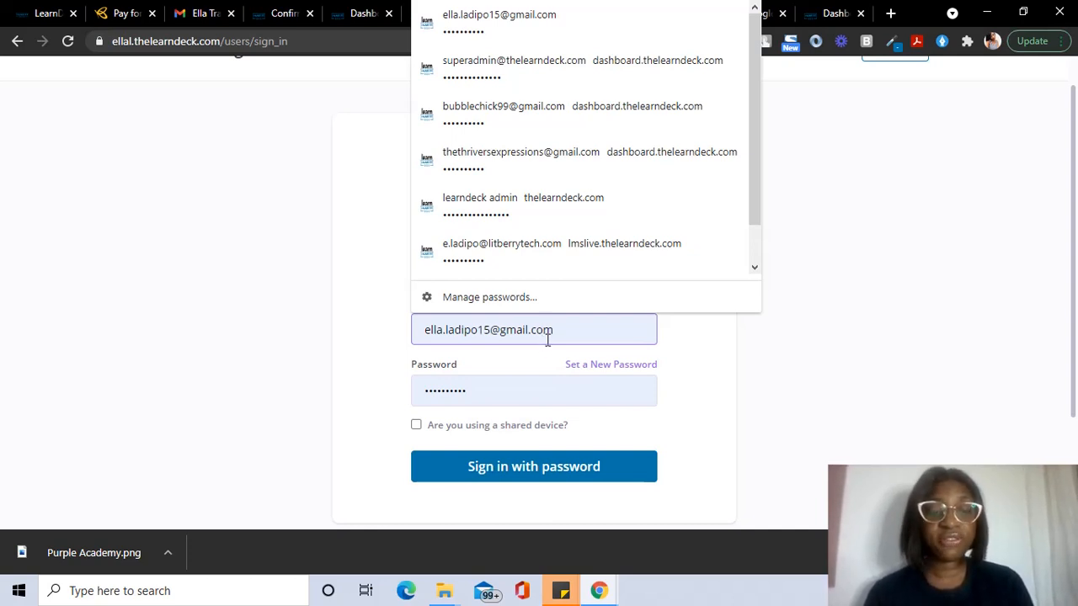
{"action": "key", "text": "ctrl+a"}
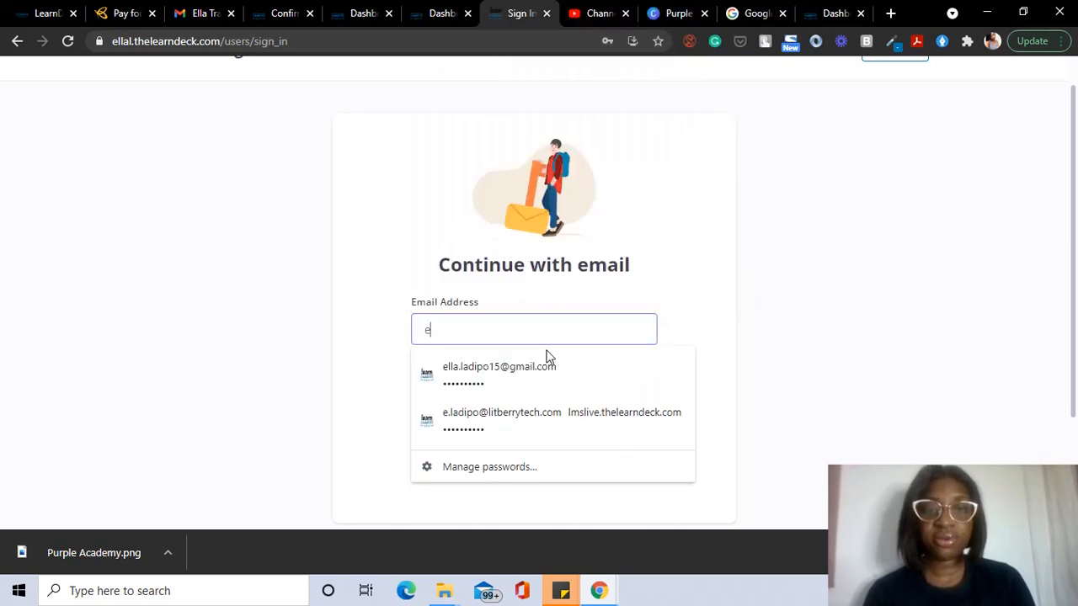
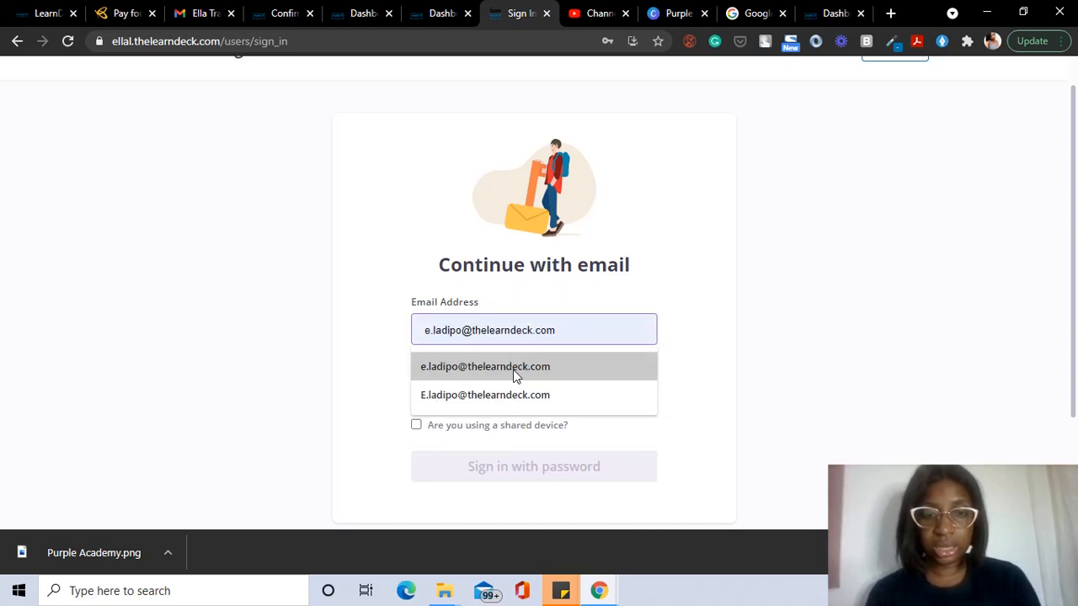
{"action": "left_click", "coordinate": [513, 375]}
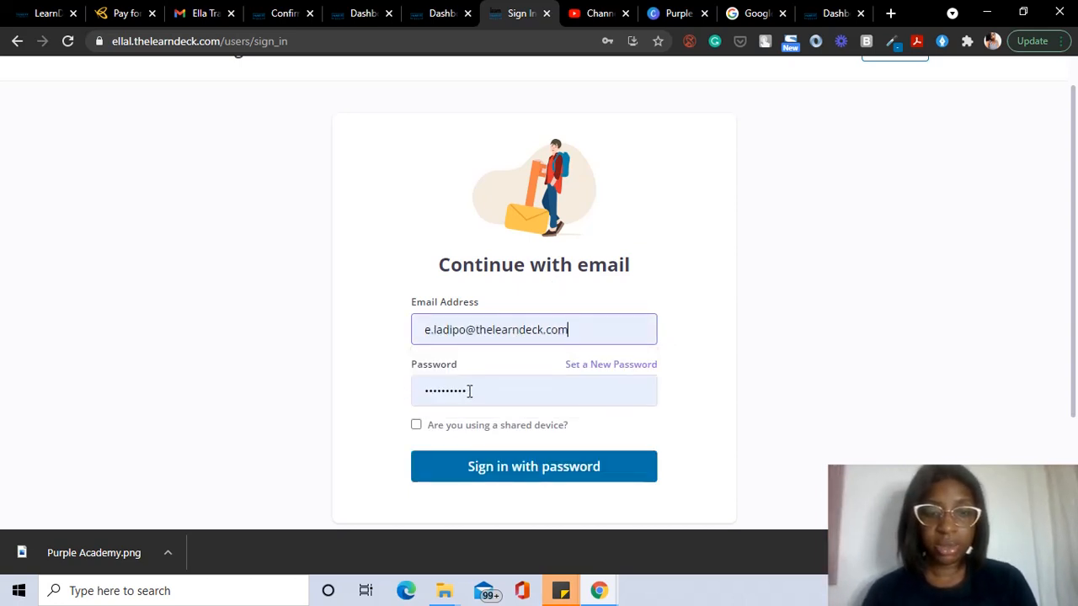
{"action": "left_click", "coordinate": [510, 466]}
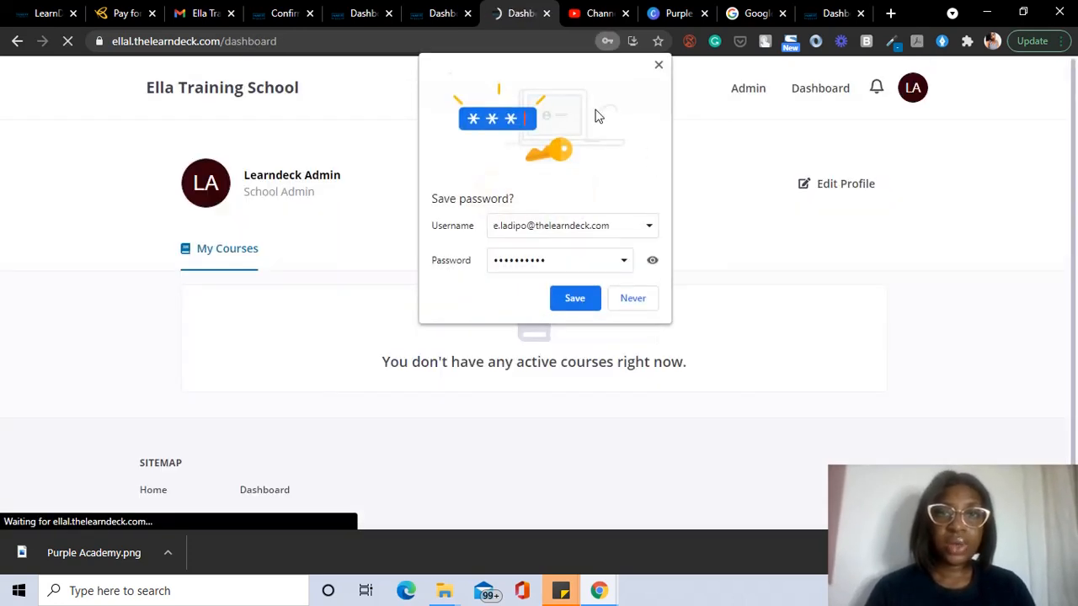
{"action": "left_click", "coordinate": [658, 65]}
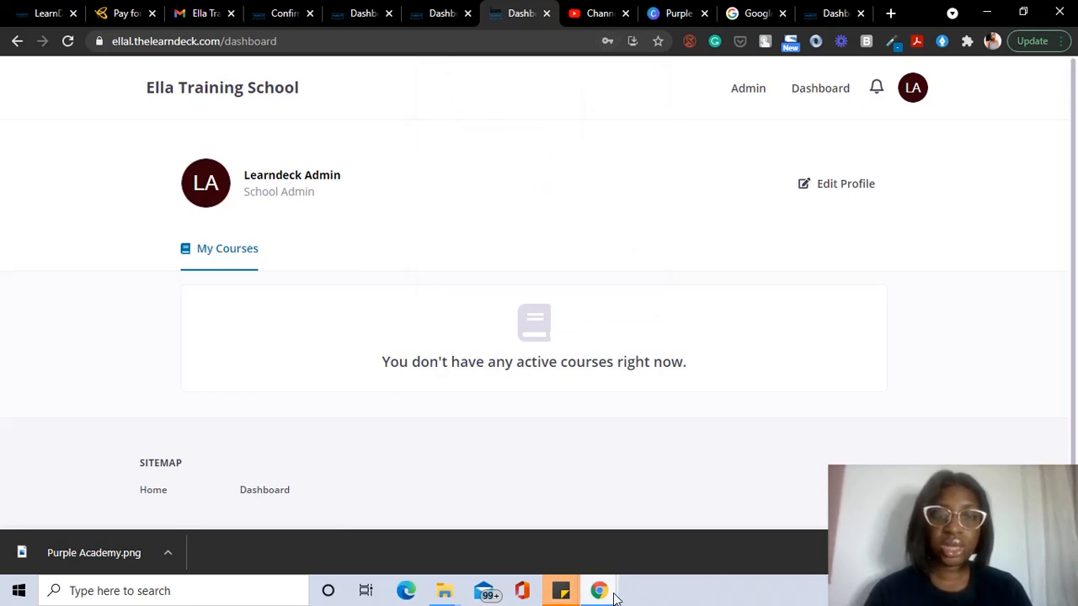
Step: Go to Admin and then Settings to reach the school's Customization page
{"action": "left_click", "coordinate": [752, 93]}
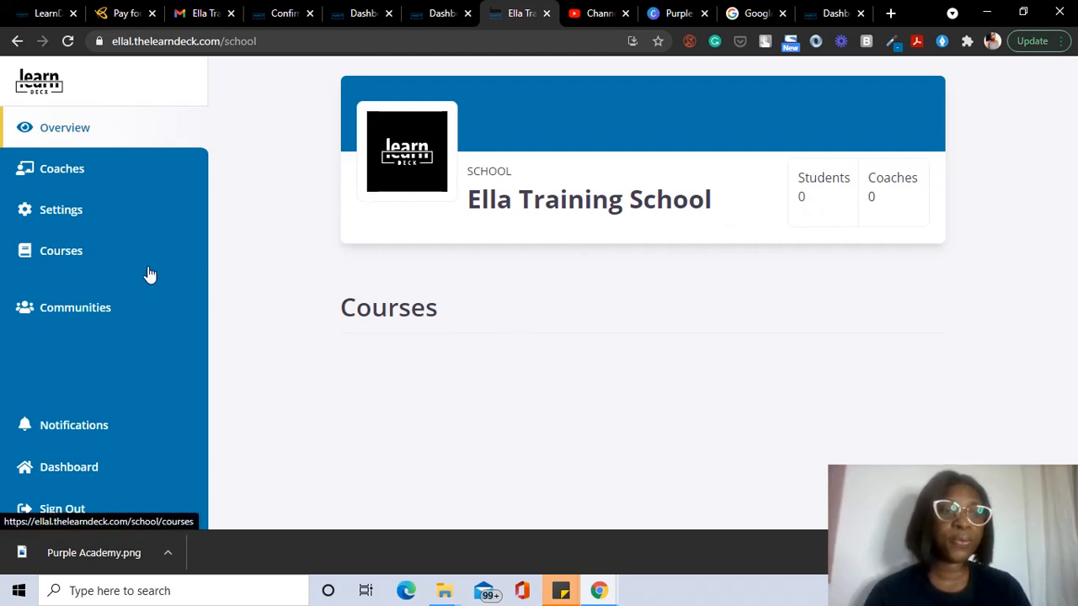
{"action": "left_click", "coordinate": [71, 218]}
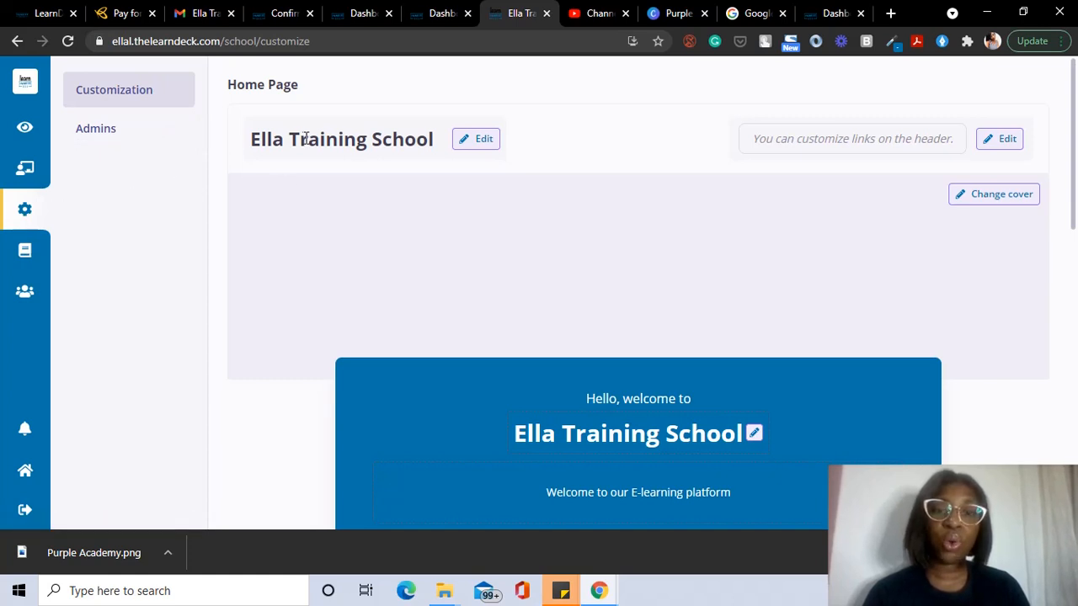
Step: Scroll down the Home Page editor and open the Manage Images panel
{"action": "scroll", "coordinate": [486, 327], "scroll_direction": "down", "scroll_amount": 1}
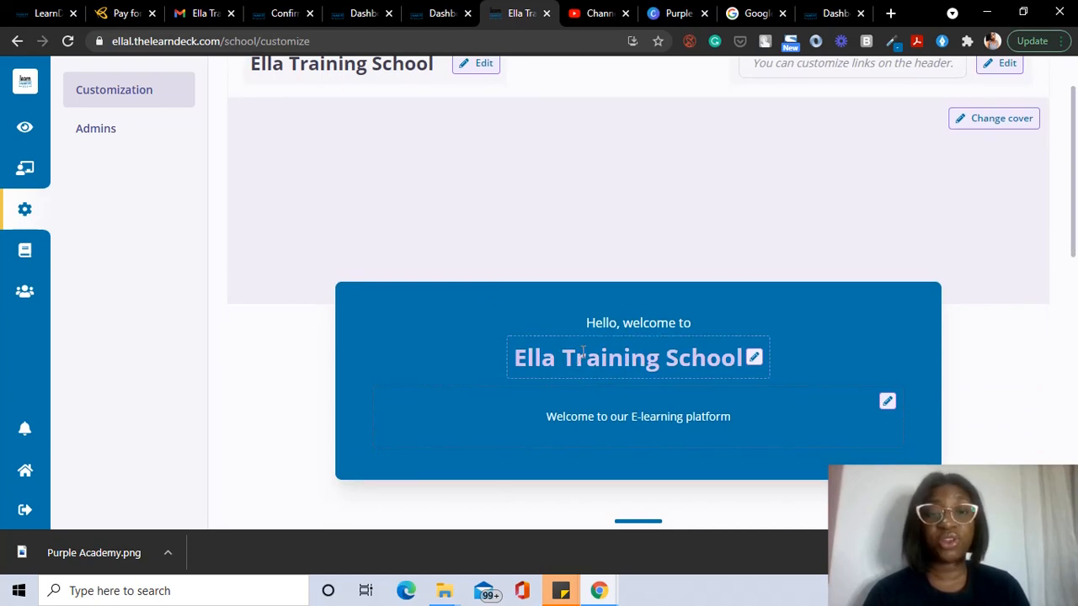
{"action": "scroll", "coordinate": [598, 367], "scroll_direction": "down", "scroll_amount": 2}
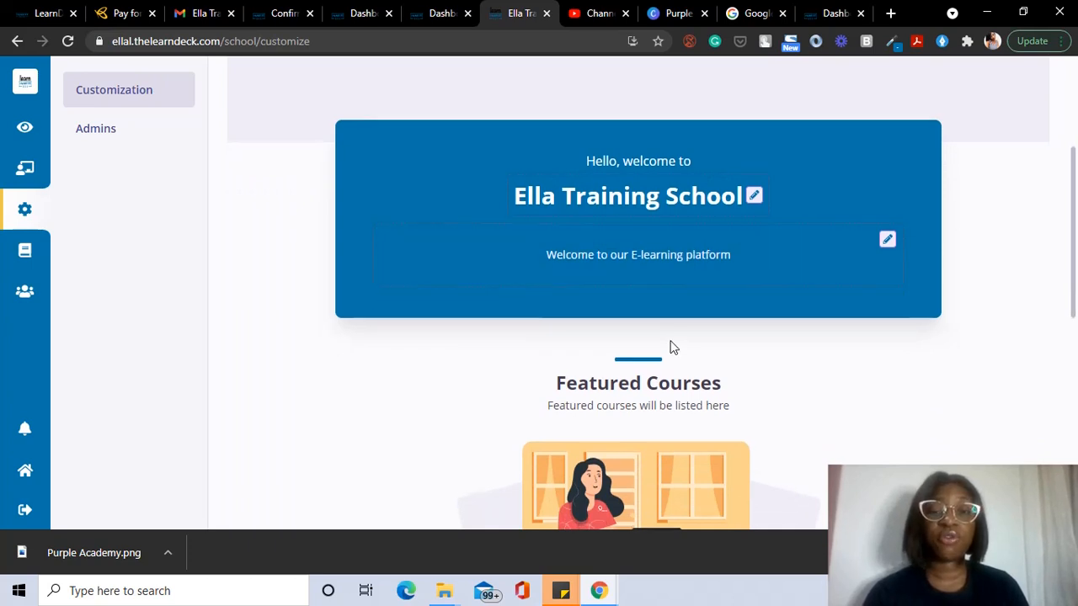
{"action": "scroll", "coordinate": [671, 345], "scroll_direction": "down", "scroll_amount": 1}
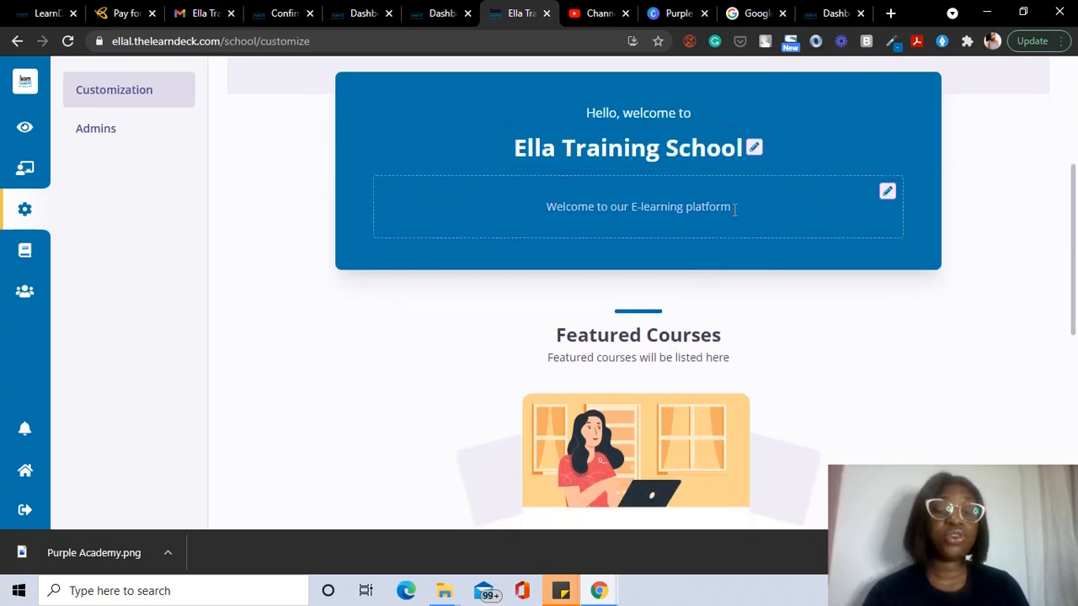
{"action": "scroll", "coordinate": [734, 210], "scroll_direction": "down", "scroll_amount": 1}
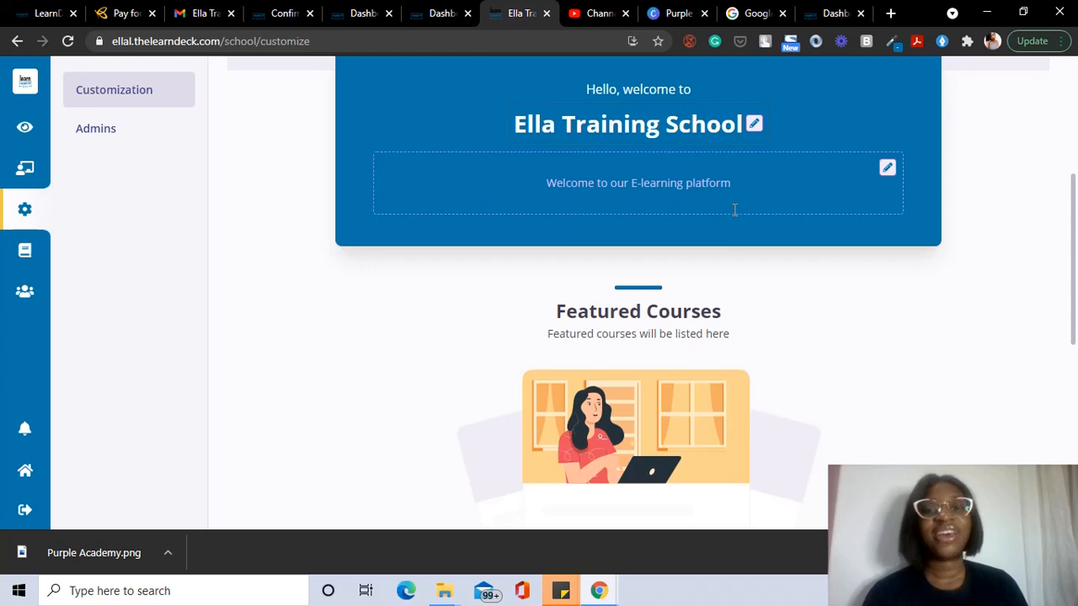
{"action": "scroll", "coordinate": [734, 210], "scroll_direction": "down", "scroll_amount": 1}
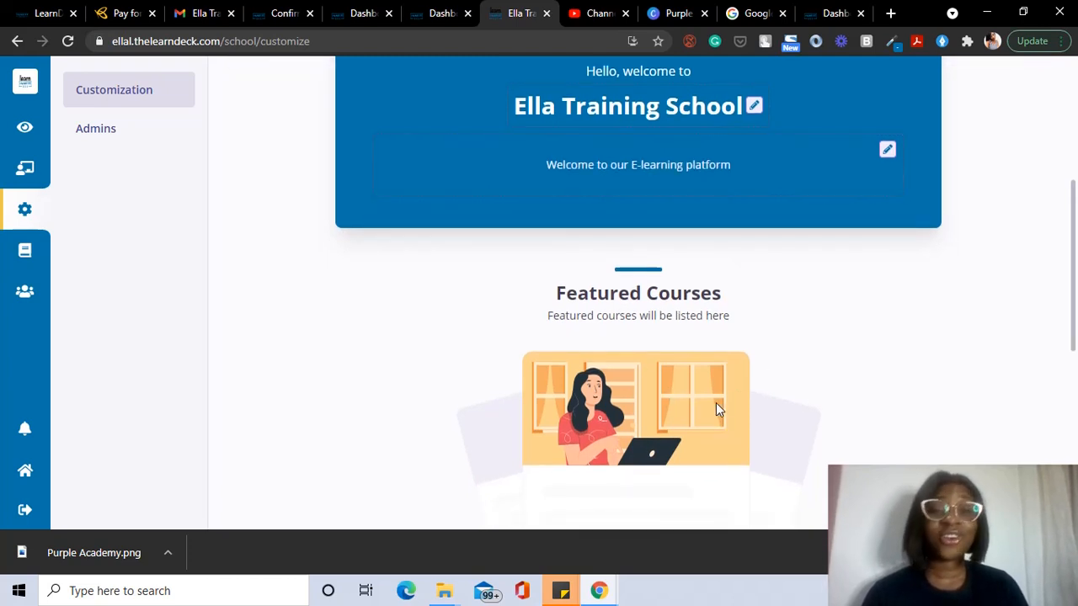
{"action": "scroll", "coordinate": [716, 403], "scroll_direction": "down", "scroll_amount": 4}
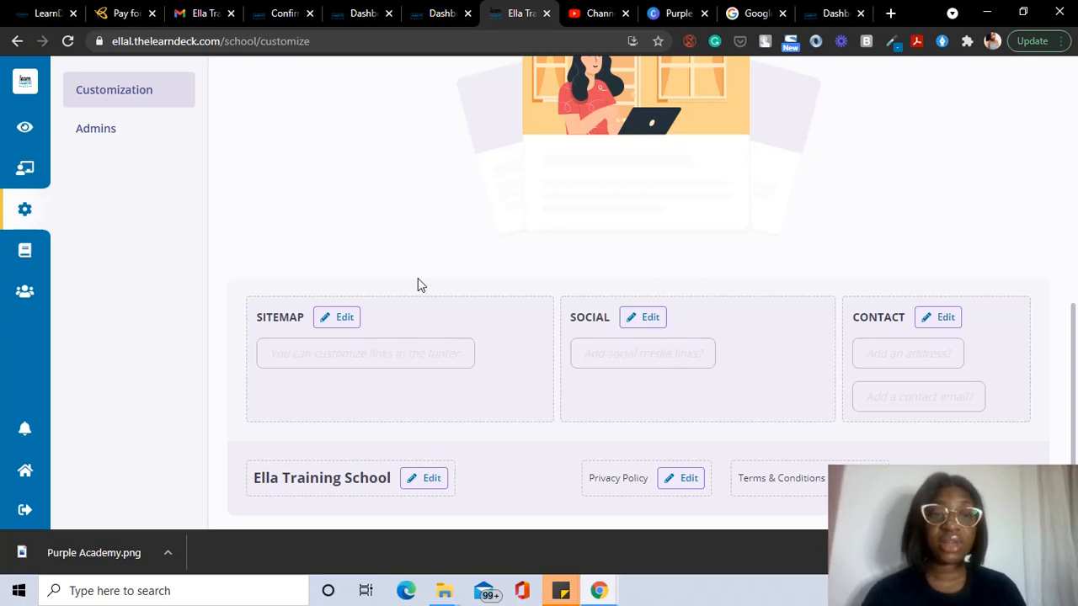
{"action": "scroll", "coordinate": [418, 282], "scroll_direction": "up", "scroll_amount": 10}
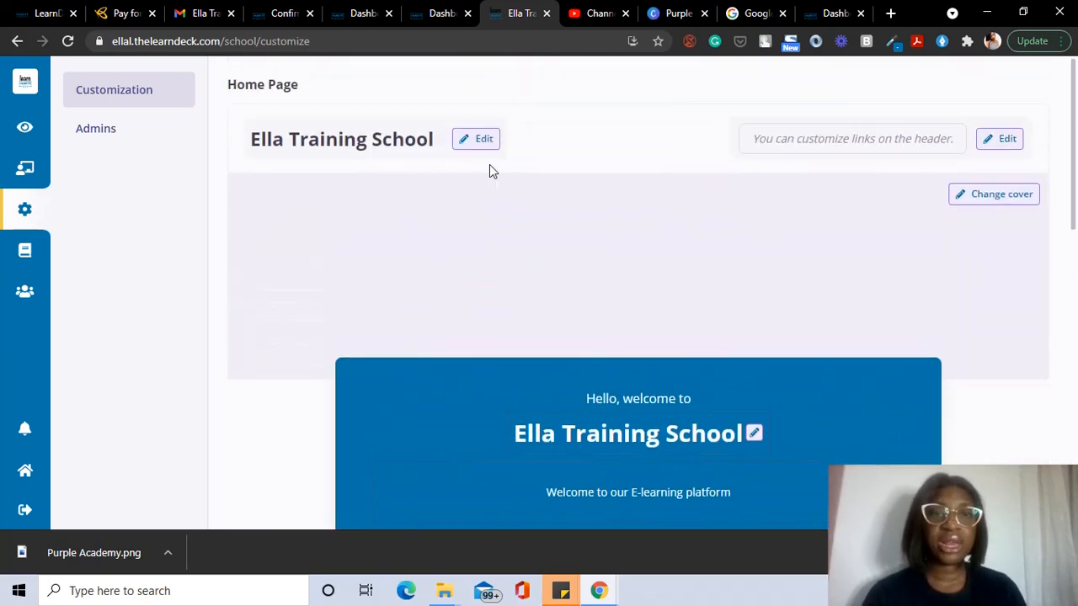
{"action": "left_click", "coordinate": [487, 140]}
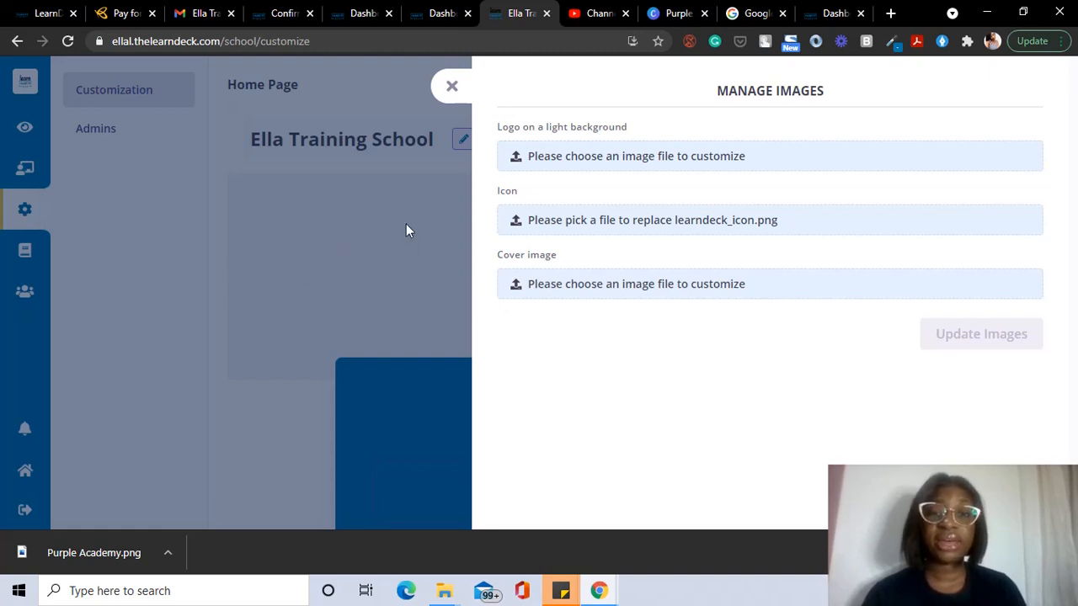
Step: Upload Purple Academy.png from the Documents demo folder as both the logo and the icon
{"action": "left_click", "coordinate": [623, 168]}
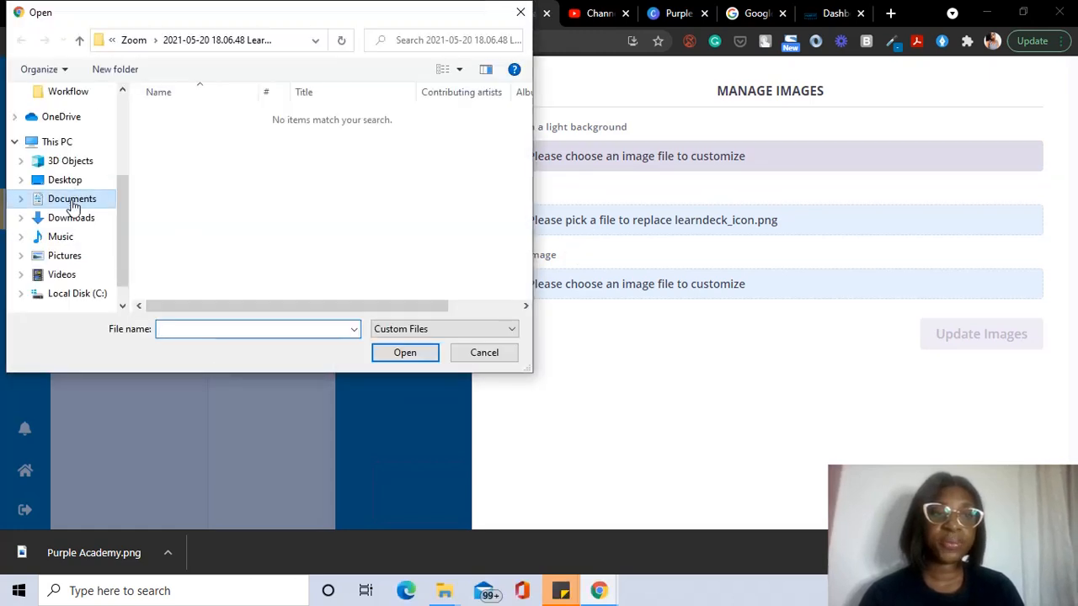
{"action": "left_click", "coordinate": [73, 203]}
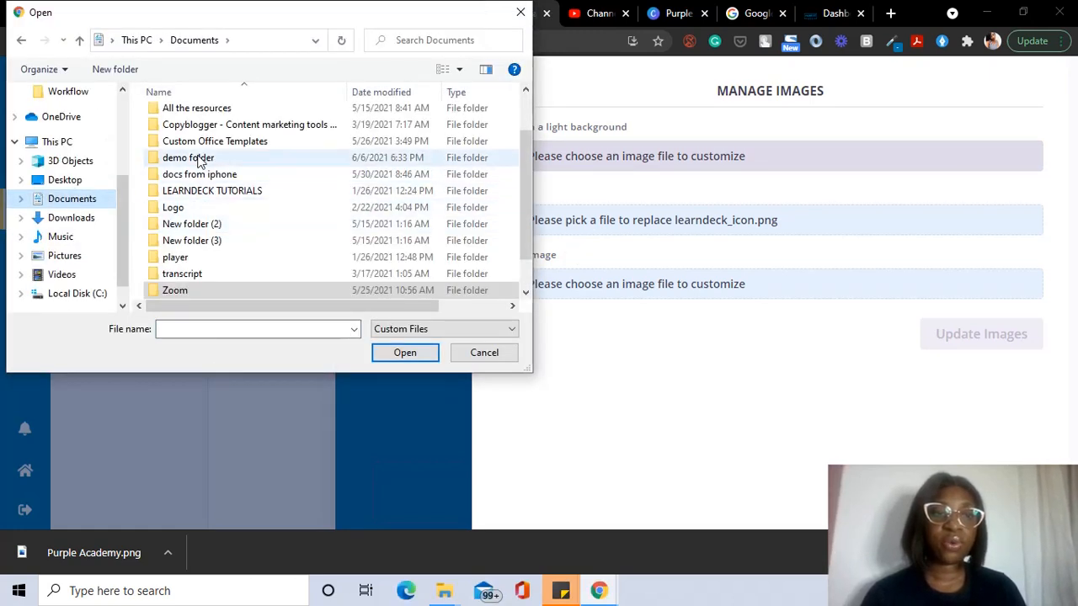
{"action": "double_click", "coordinate": [199, 160]}
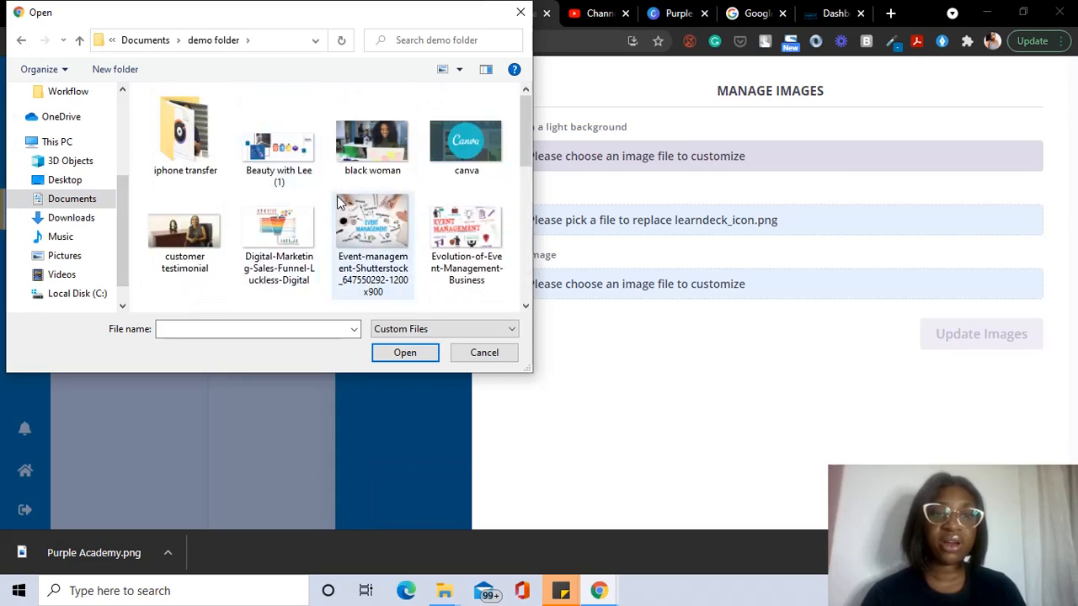
{"action": "scroll", "coordinate": [340, 203], "scroll_direction": "down", "scroll_amount": 5}
{"action": "scroll", "coordinate": [379, 169], "scroll_direction": "up", "scroll_amount": 5}
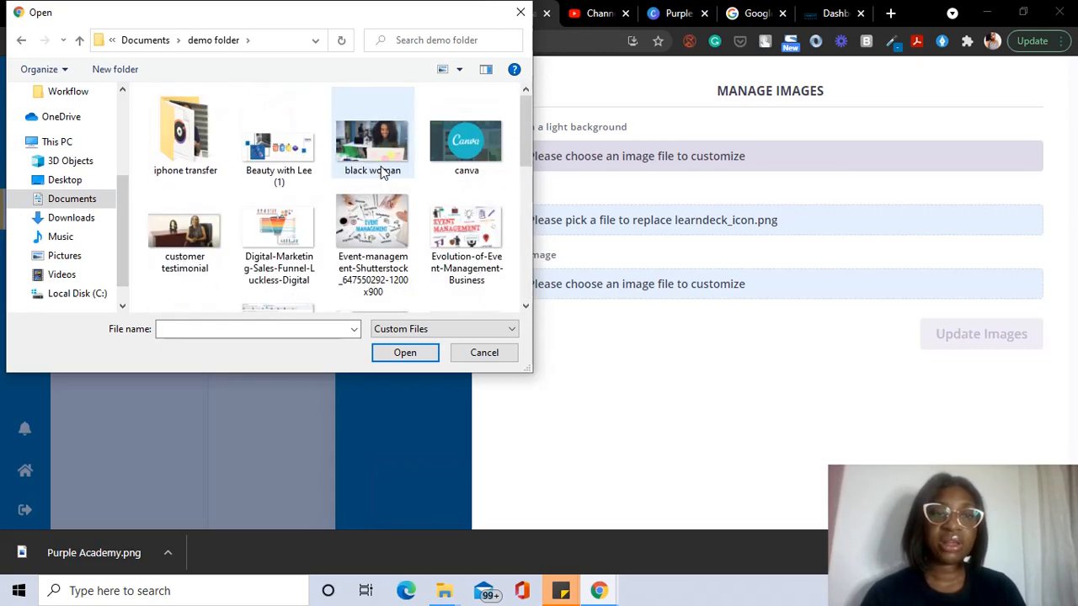
{"action": "scroll", "coordinate": [381, 171], "scroll_direction": "down", "scroll_amount": 3}
{"action": "left_click", "coordinate": [380, 174]}
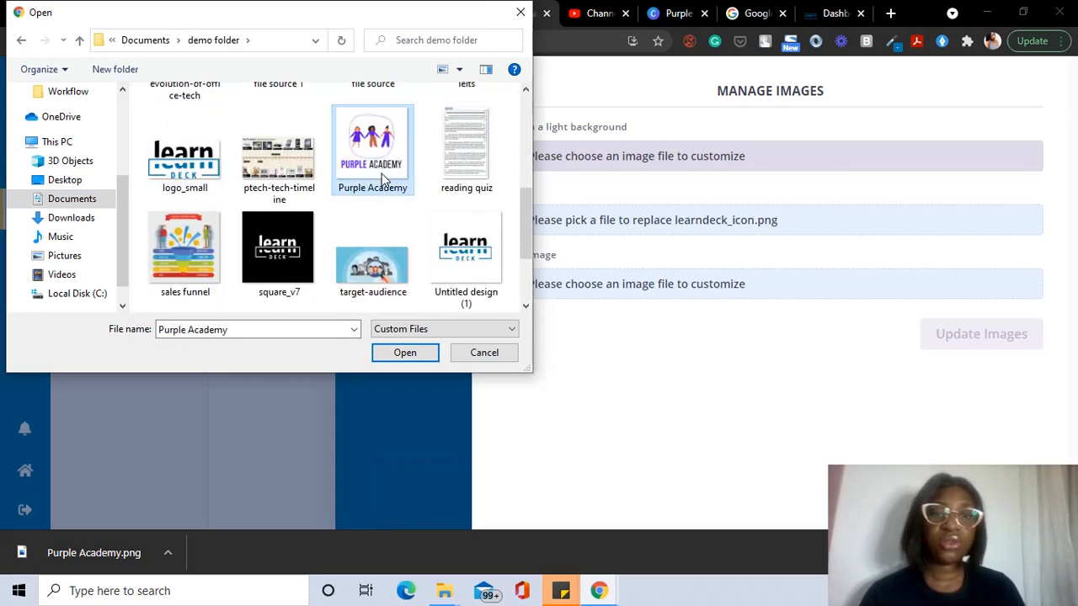
{"action": "left_click", "coordinate": [407, 351]}
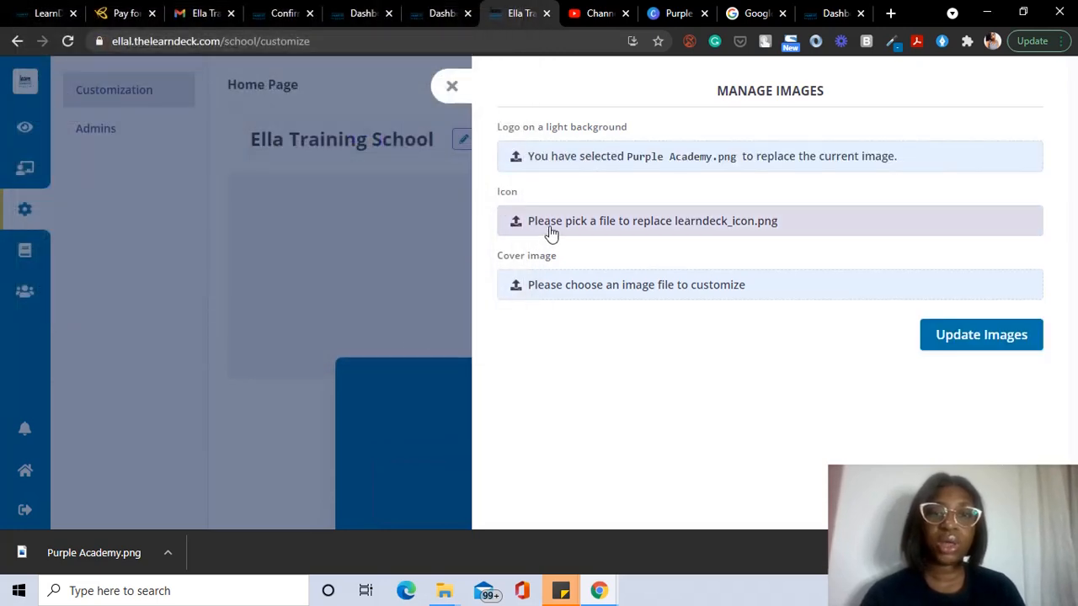
{"action": "left_click", "coordinate": [552, 233]}
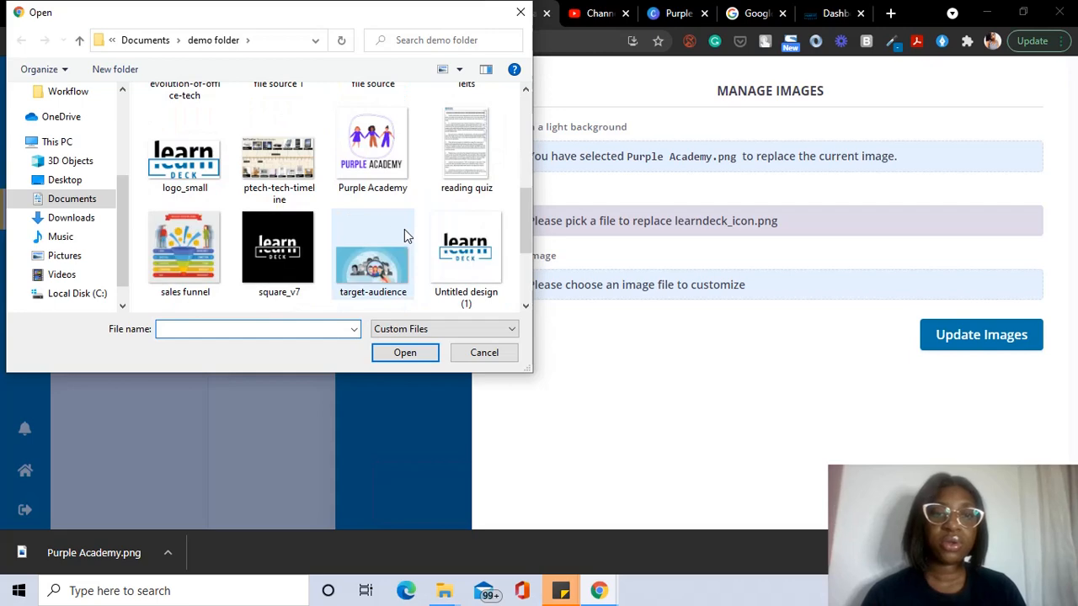
{"action": "left_click", "coordinate": [372, 145]}
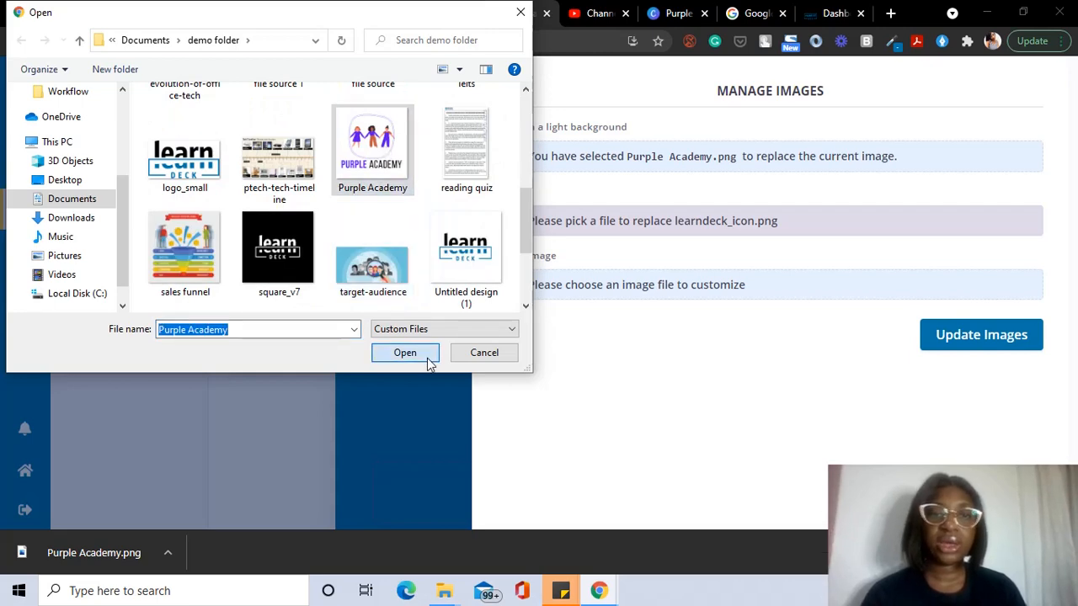
{"action": "left_click", "coordinate": [428, 357]}
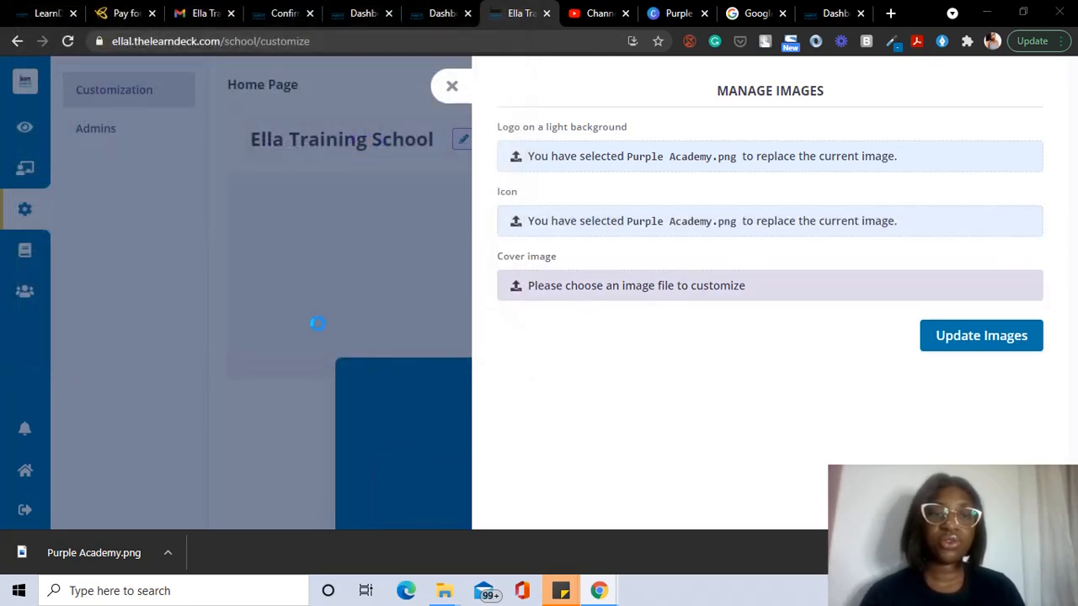
Step: Set evolution-of-office-tech.jpg as the cover image and update the images
{"action": "scroll", "coordinate": [249, 253], "scroll_direction": "down", "scroll_amount": 5}
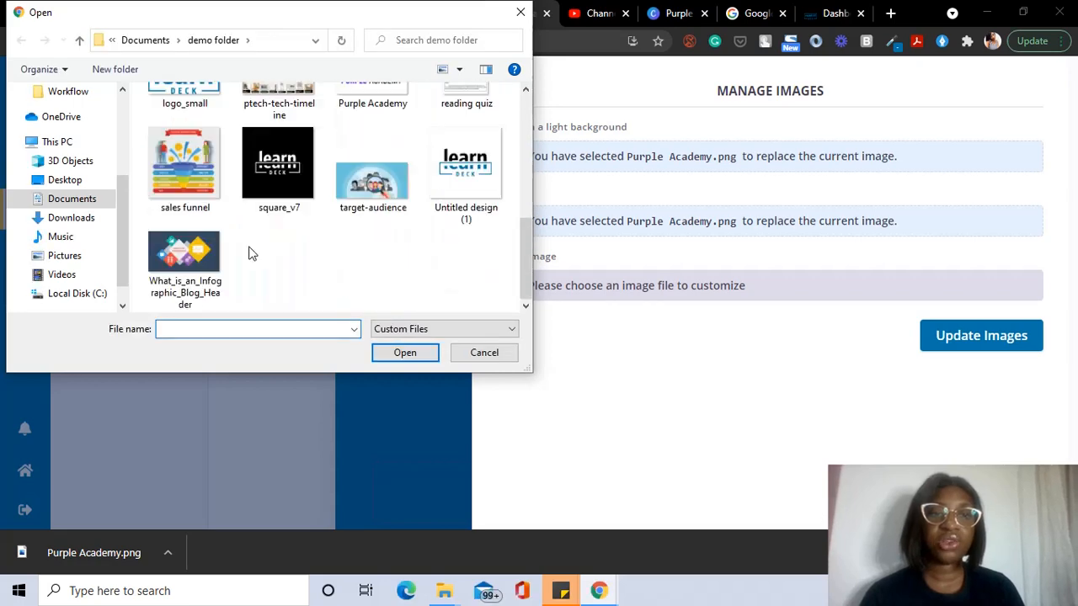
{"action": "scroll", "coordinate": [258, 216], "scroll_direction": "up", "scroll_amount": 3}
{"action": "scroll", "coordinate": [312, 187], "scroll_direction": "up", "scroll_amount": 3}
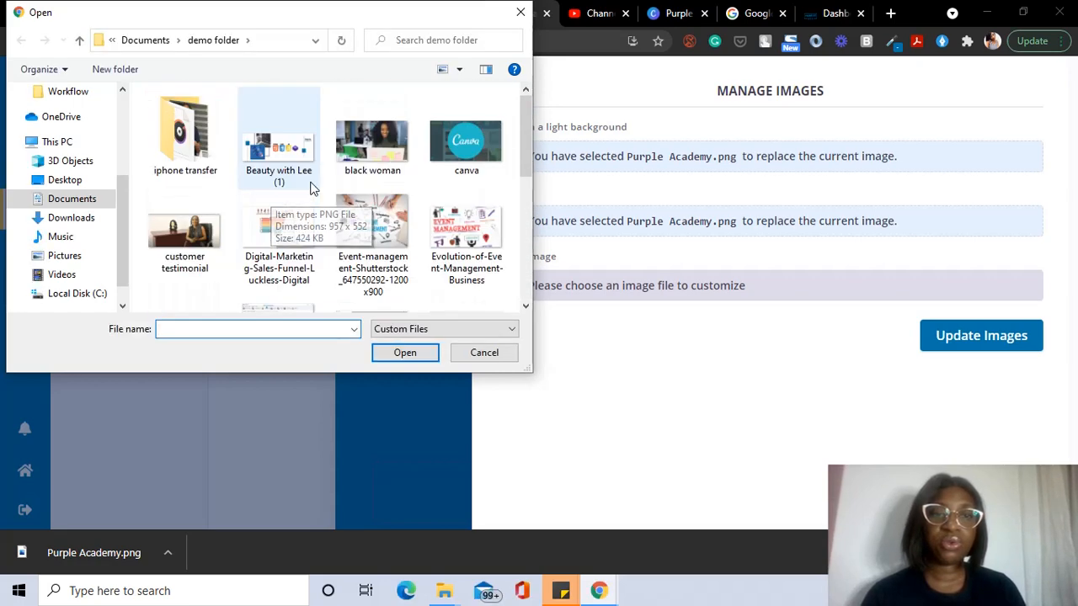
{"action": "scroll", "coordinate": [309, 189], "scroll_direction": "down", "scroll_amount": 2}
{"action": "left_click", "coordinate": [216, 194]}
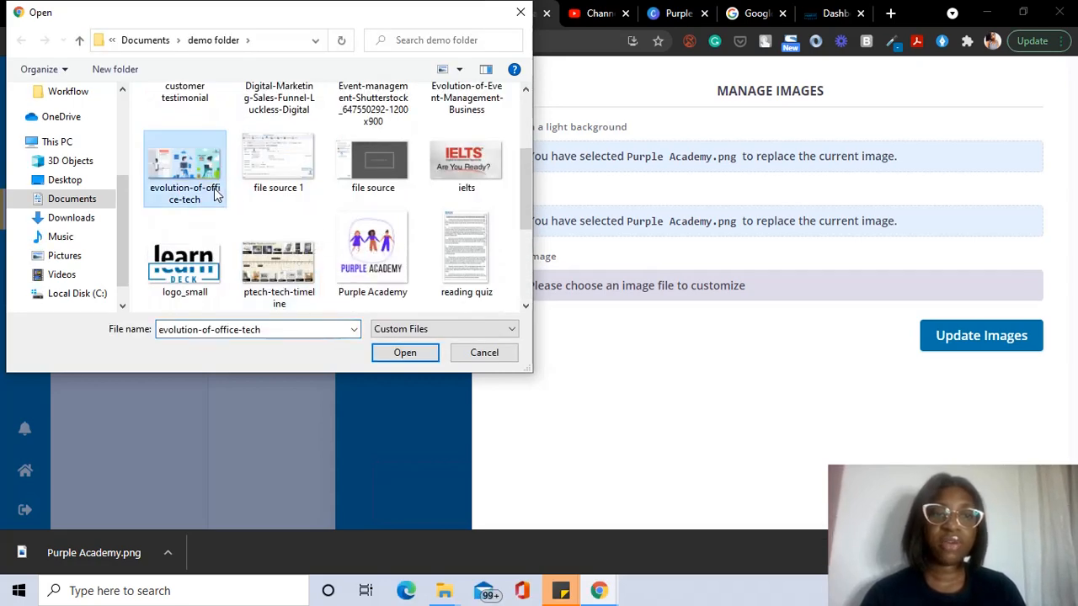
{"action": "left_click", "coordinate": [404, 353]}
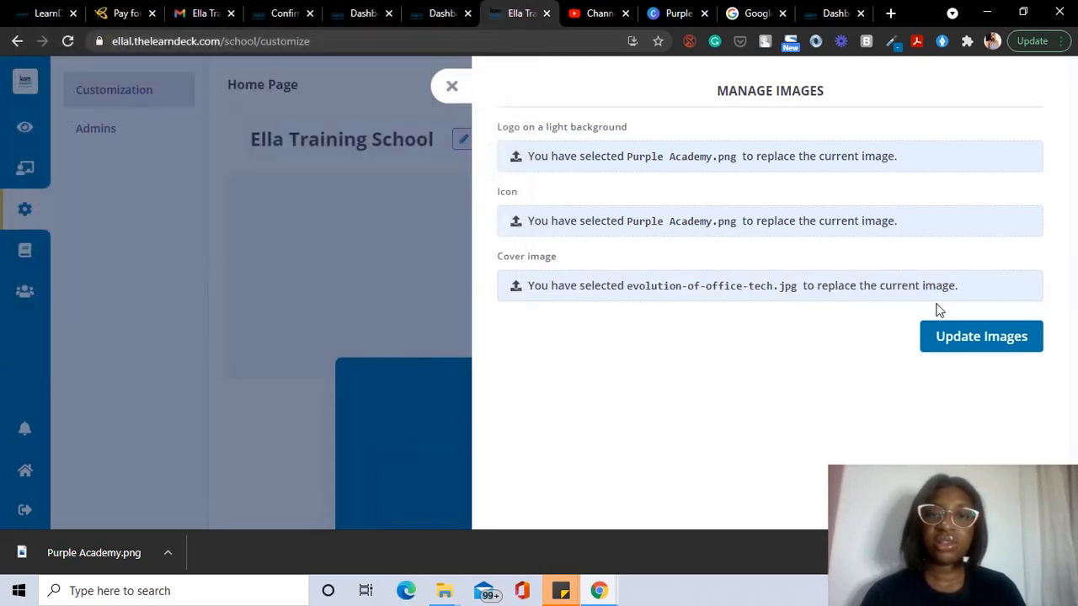
{"action": "left_click", "coordinate": [960, 338]}
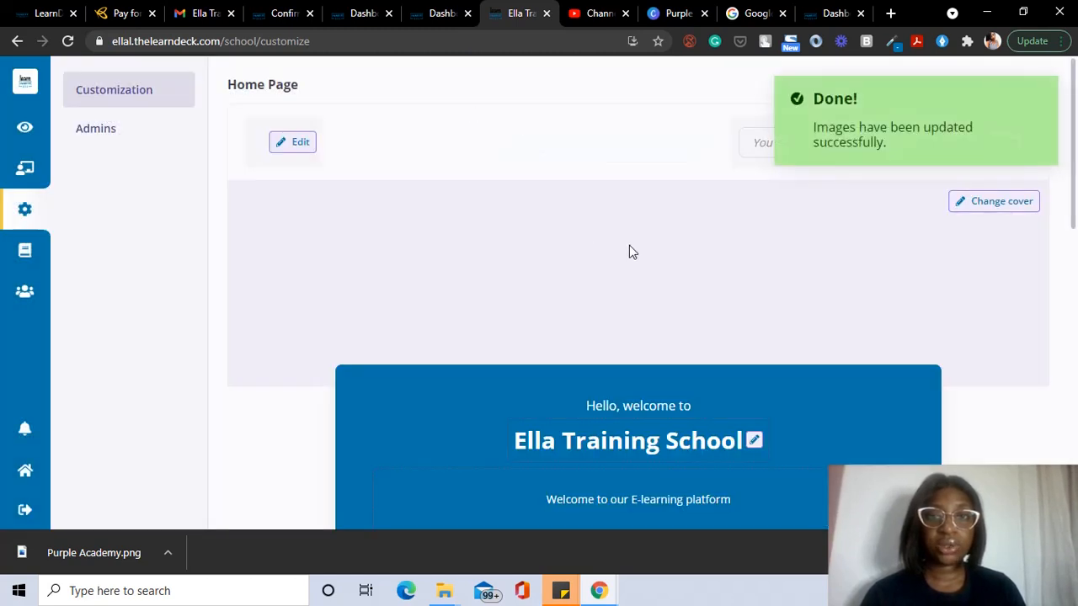
Step: Review the updated home page with the new logo and cover, then open the Social links editor
{"action": "scroll", "coordinate": [762, 312], "scroll_direction": "down", "scroll_amount": 1}
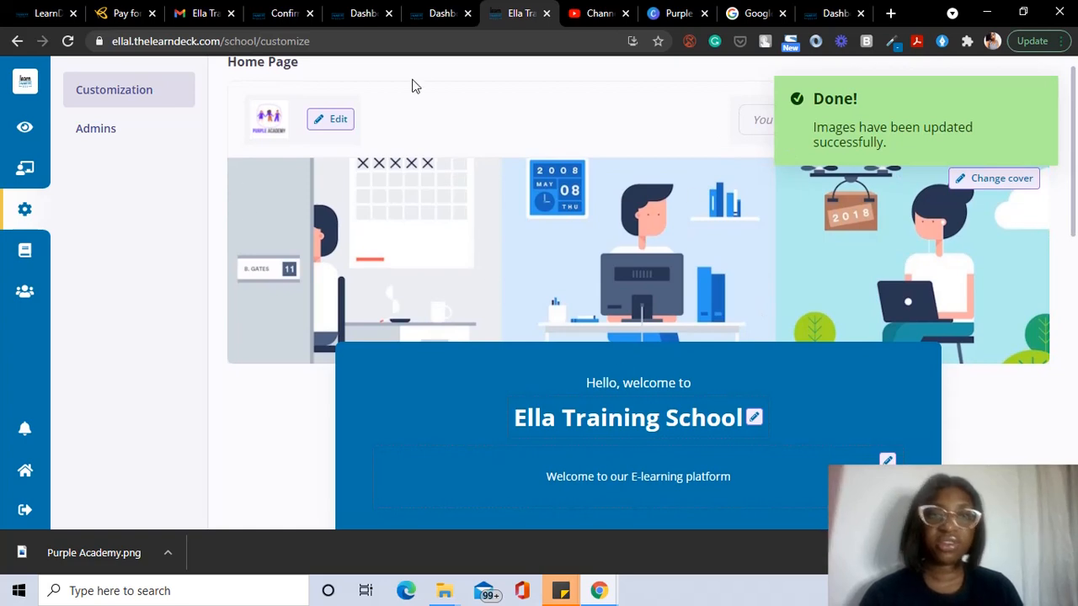
{"action": "scroll", "coordinate": [363, 174], "scroll_direction": "down", "scroll_amount": 2}
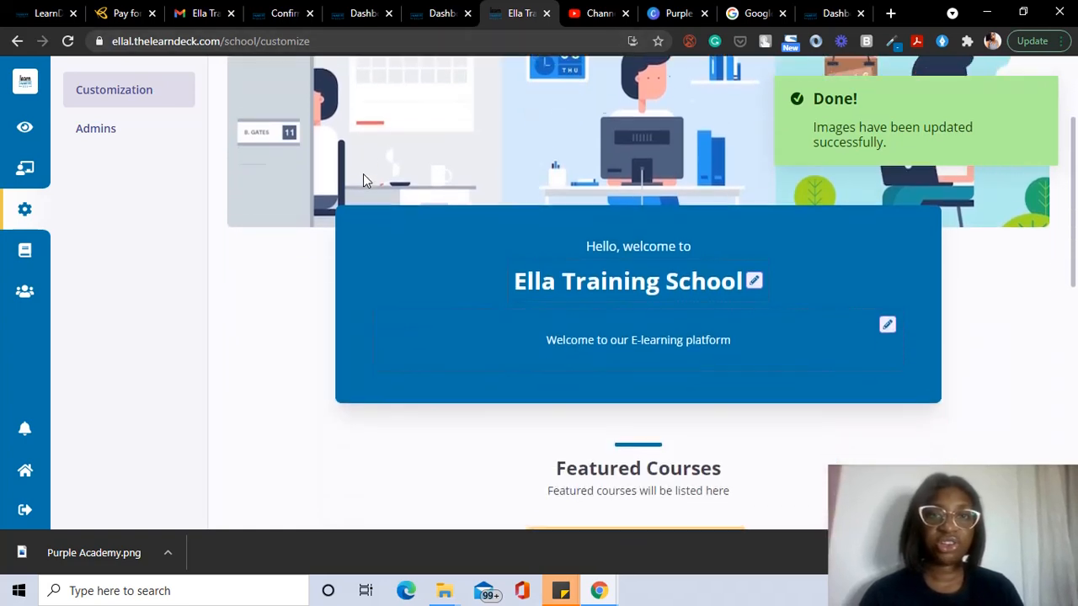
{"action": "scroll", "coordinate": [363, 173], "scroll_direction": "up", "scroll_amount": 2}
{"action": "scroll", "coordinate": [363, 173], "scroll_direction": "down", "scroll_amount": 5}
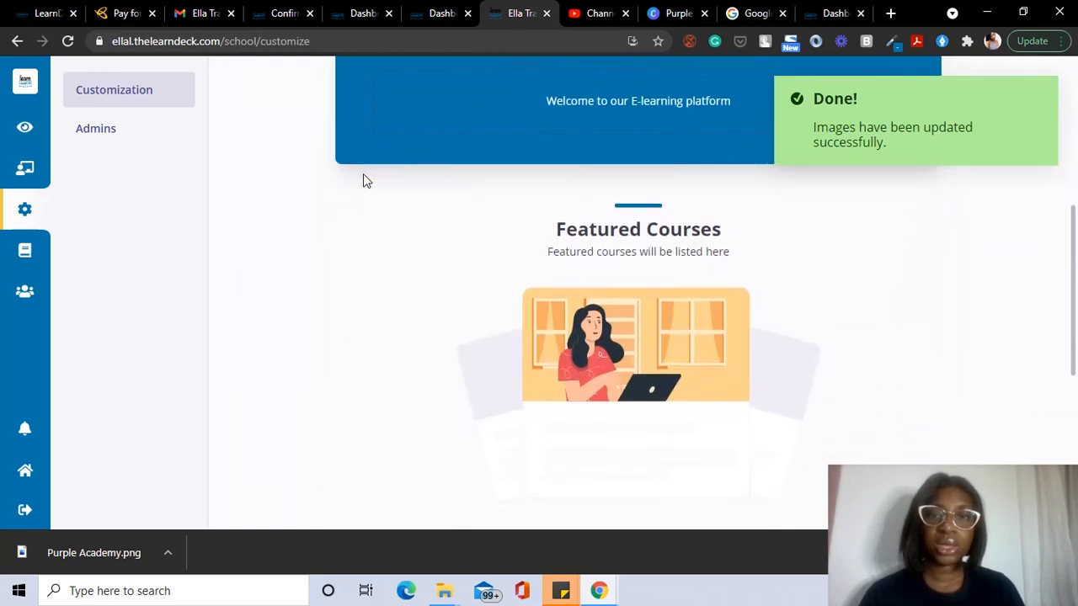
{"action": "scroll", "coordinate": [372, 173], "scroll_direction": "up", "scroll_amount": 2}
{"action": "scroll", "coordinate": [718, 286], "scroll_direction": "down", "scroll_amount": 4}
{"action": "scroll", "coordinate": [719, 286], "scroll_direction": "down", "scroll_amount": 2}
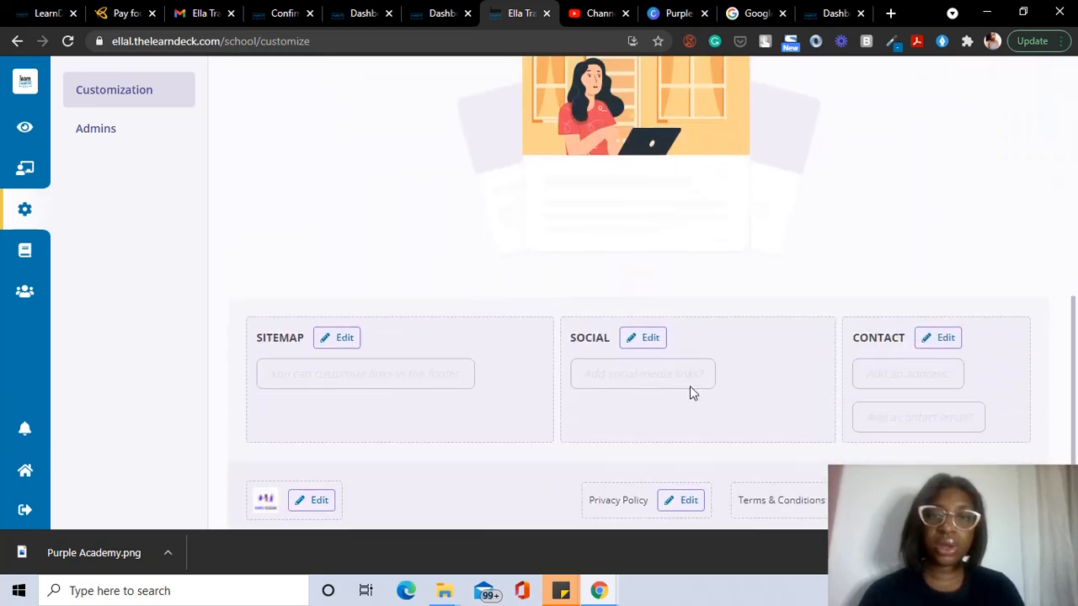
{"action": "left_click", "coordinate": [639, 336]}
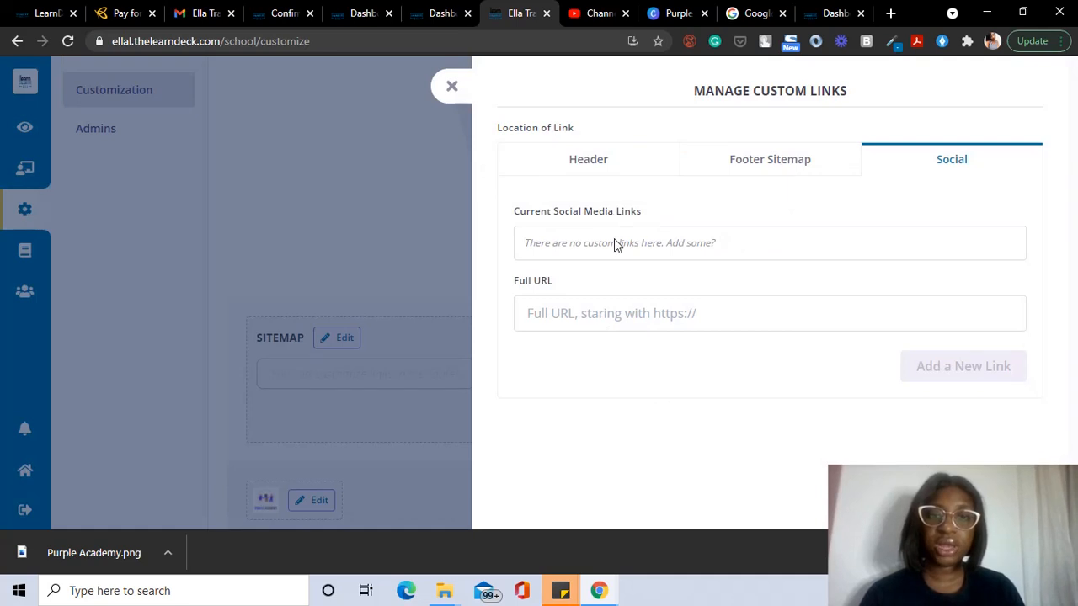
Step: Add the Instagram link with the account name changed to purpleacademy
{"action": "left_click", "coordinate": [544, 311]}
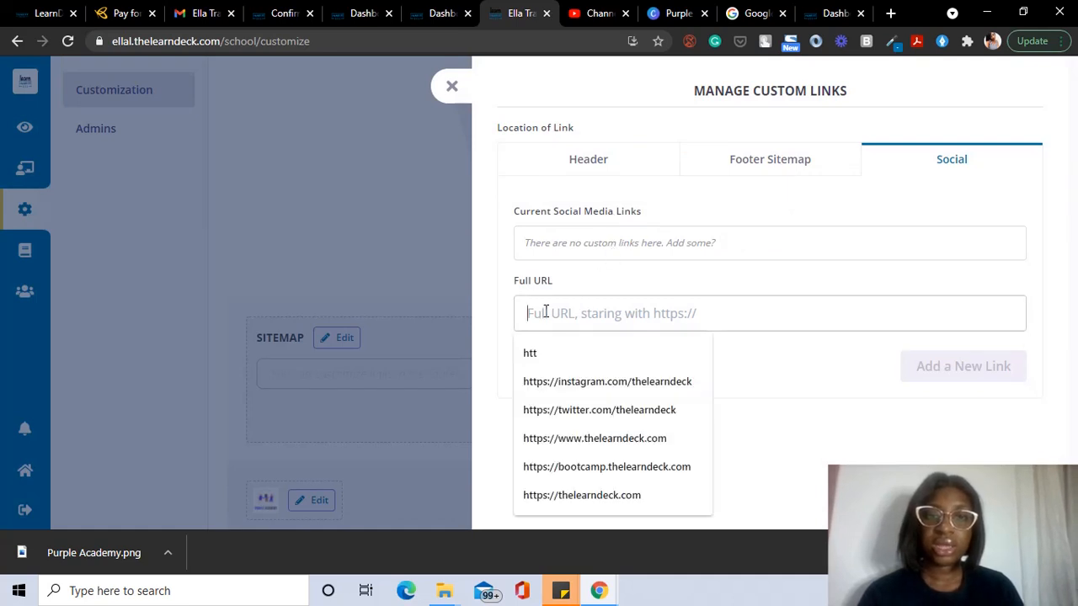
{"action": "left_click", "coordinate": [610, 384]}
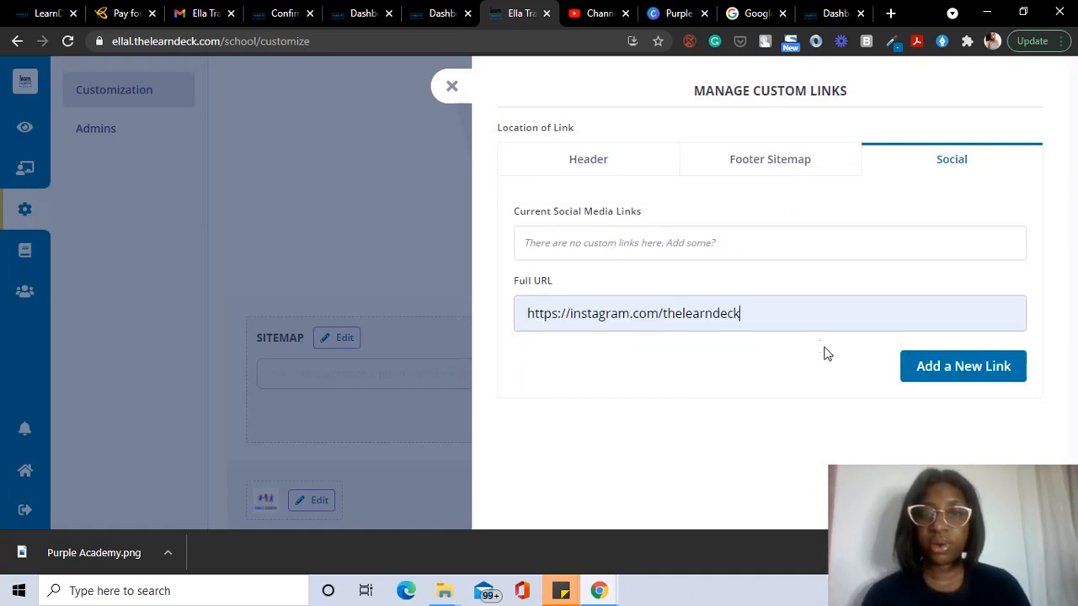
{"action": "left_click_drag", "start_coordinate": [777, 309], "coordinate": [664, 327]}
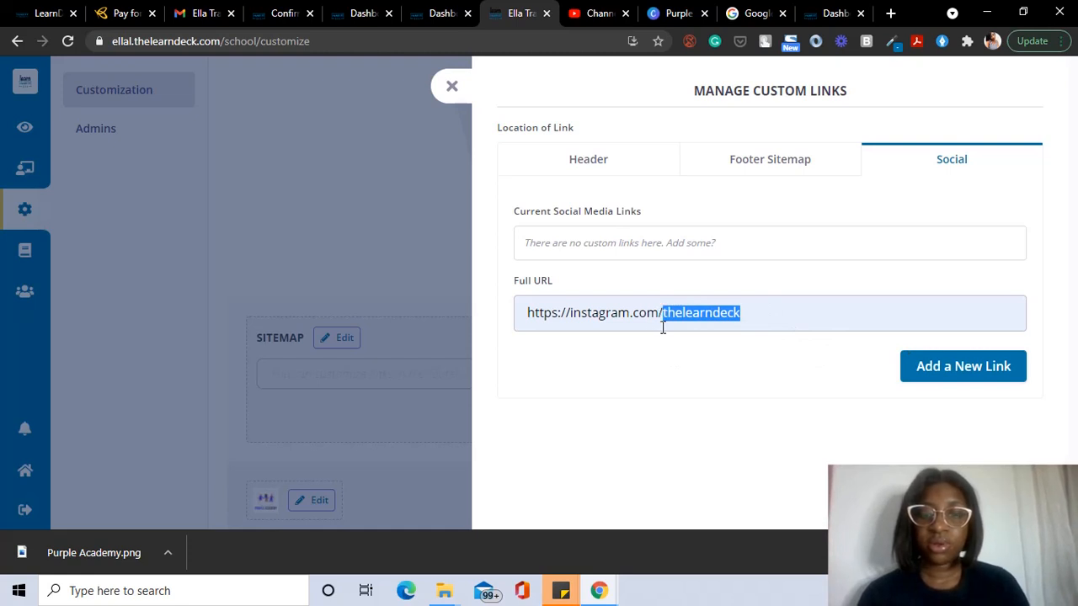
{"action": "type", "text": "p"}
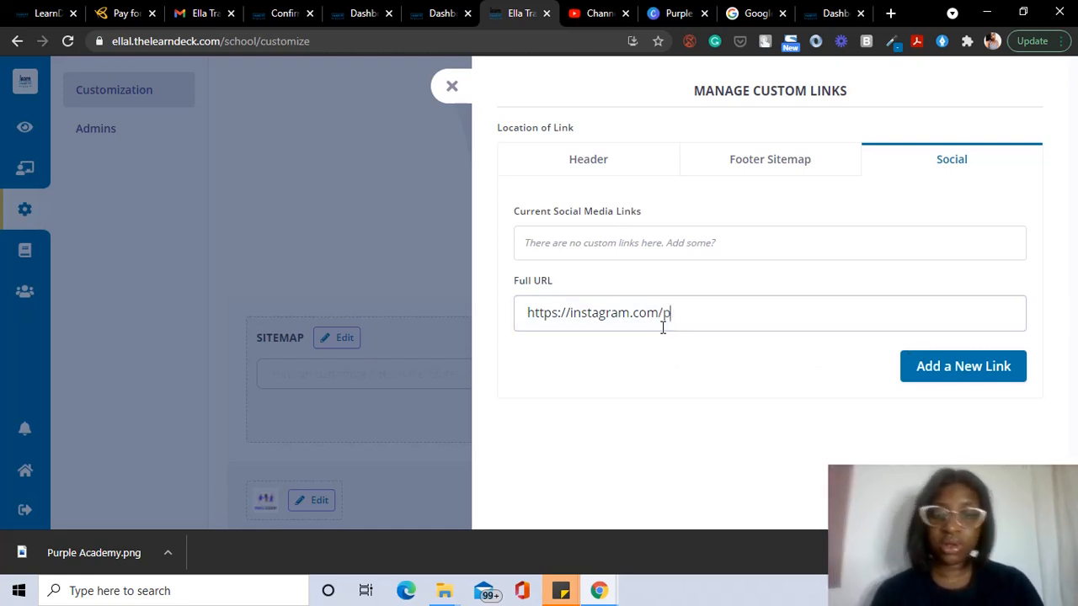
{"action": "type", "text": "ur"}
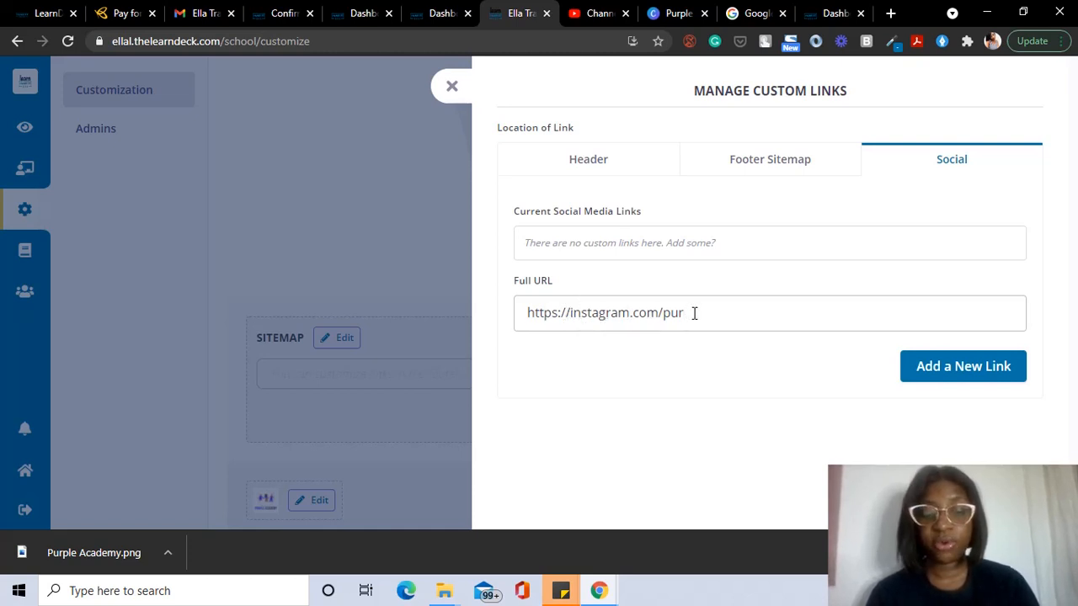
{"action": "type", "text": "pleacademy"}
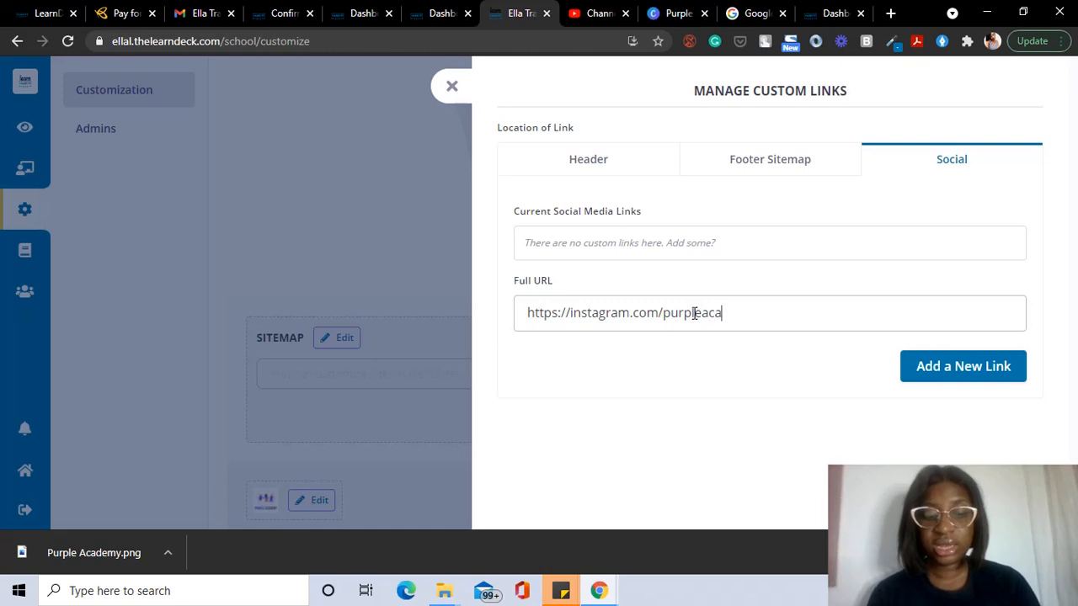
{"action": "left_click", "coordinate": [939, 376]}
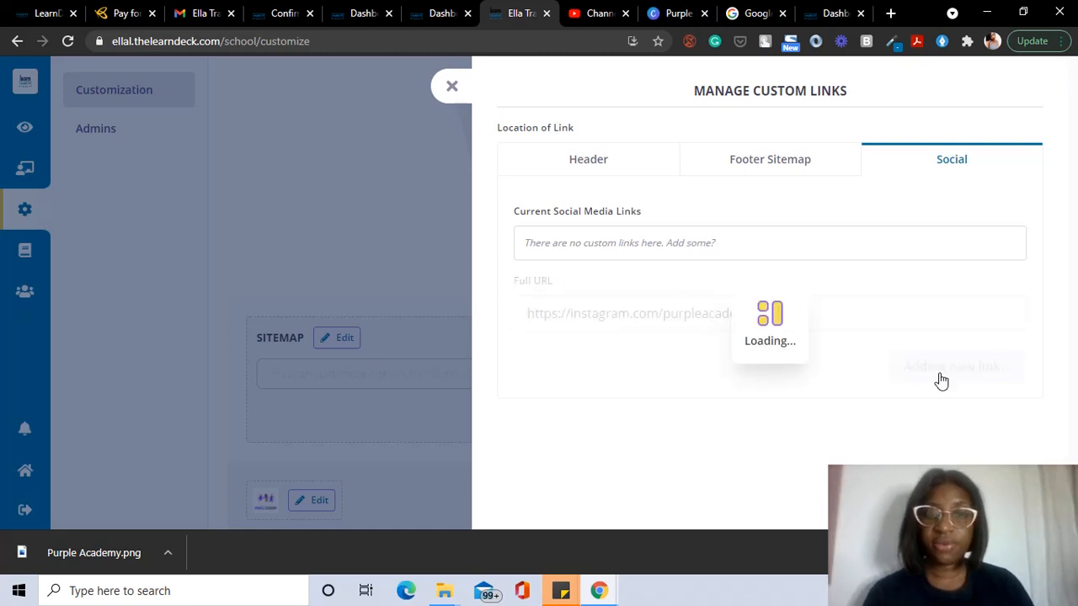
Step: Add the twitter.com/purpleacademy link and close the Manage Custom Links panel
{"action": "left_click", "coordinate": [627, 315]}
{"action": "left_click", "coordinate": [607, 409]}
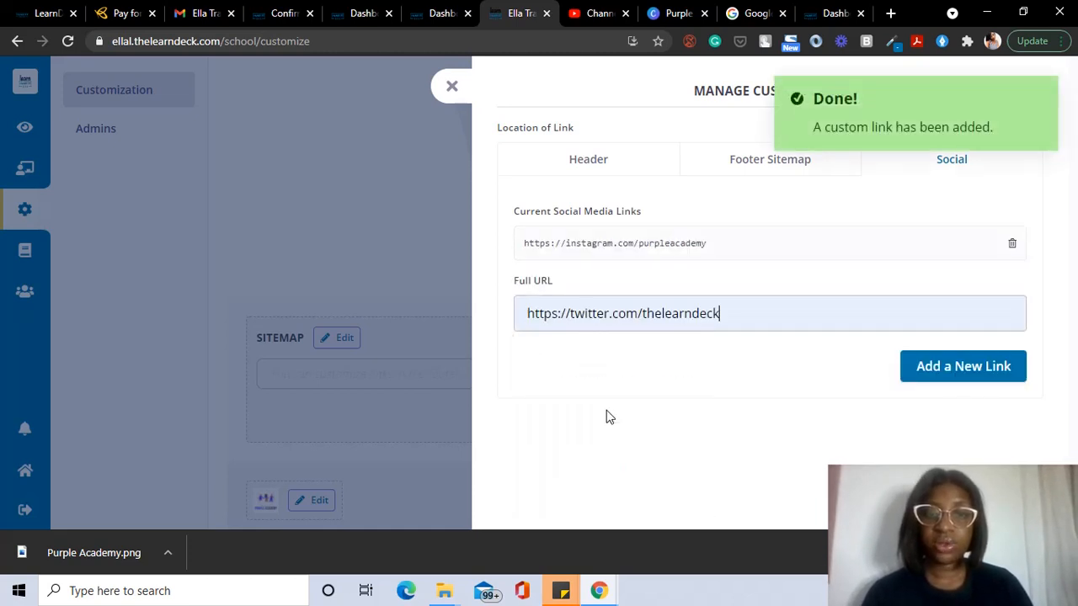
{"action": "left_click_drag", "start_coordinate": [722, 313], "coordinate": [643, 312]}
{"action": "type", "text": "pu"}
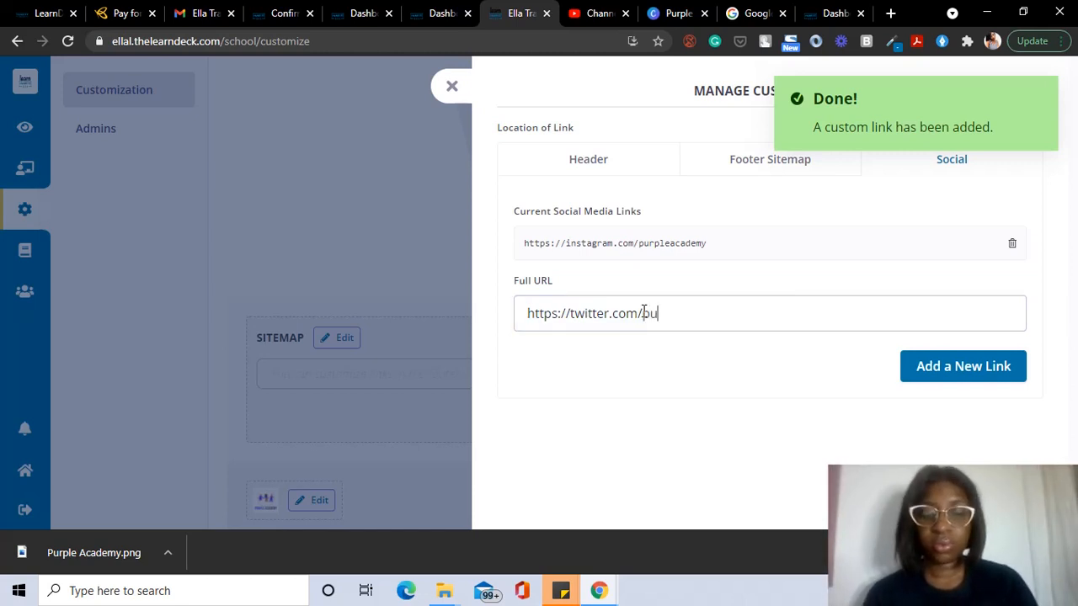
{"action": "type", "text": "rpleacademy"}
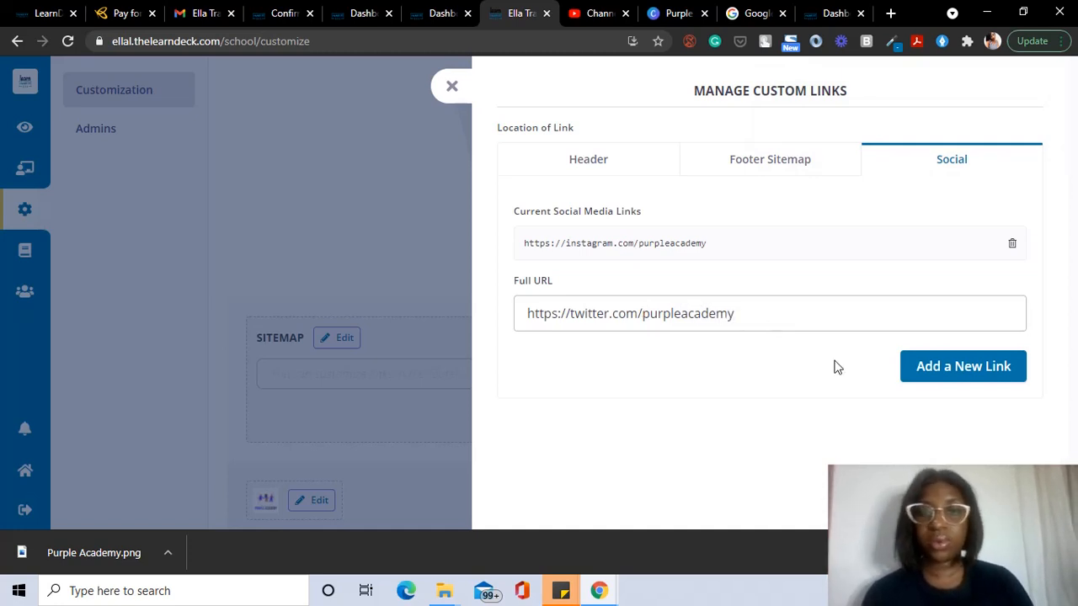
{"action": "left_click", "coordinate": [929, 370]}
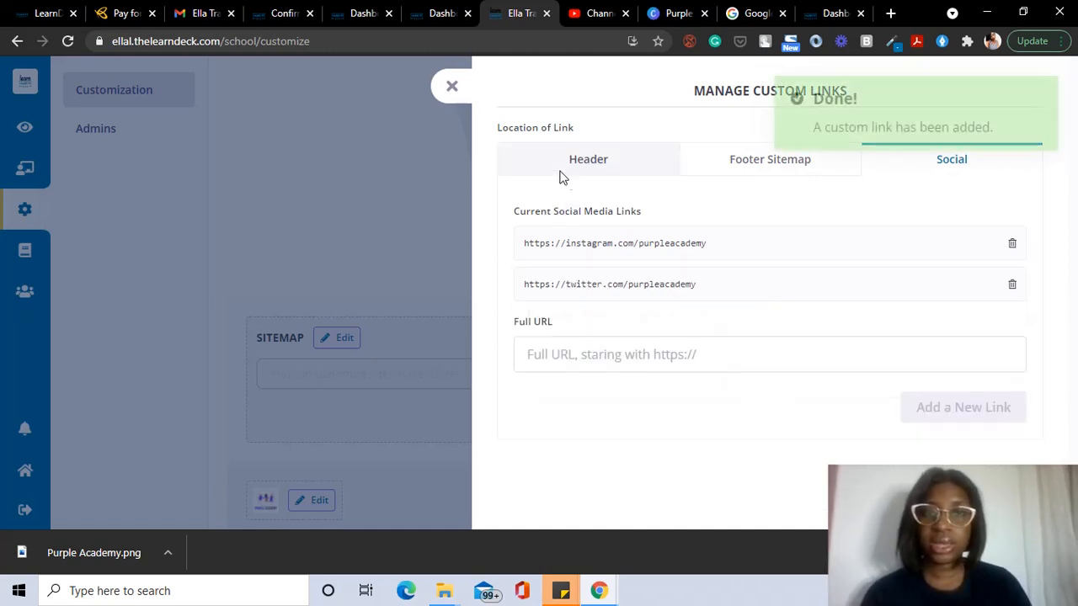
{"action": "left_click", "coordinate": [448, 91]}
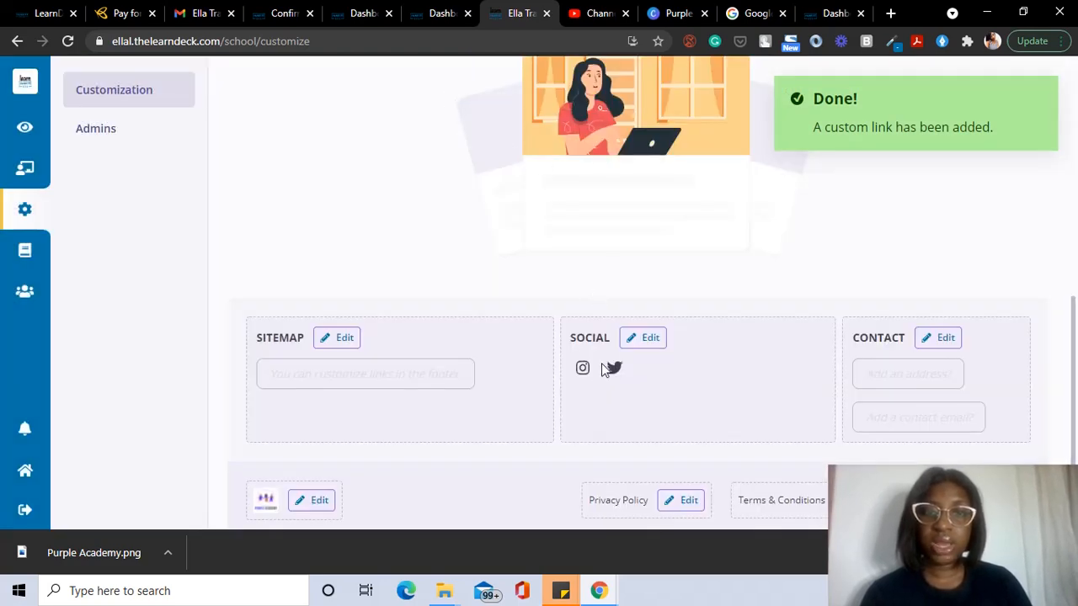
Step: Go from the customization page to the school Admins settings page listing the single admin
{"action": "scroll", "coordinate": [657, 333], "scroll_direction": "up", "scroll_amount": 10}
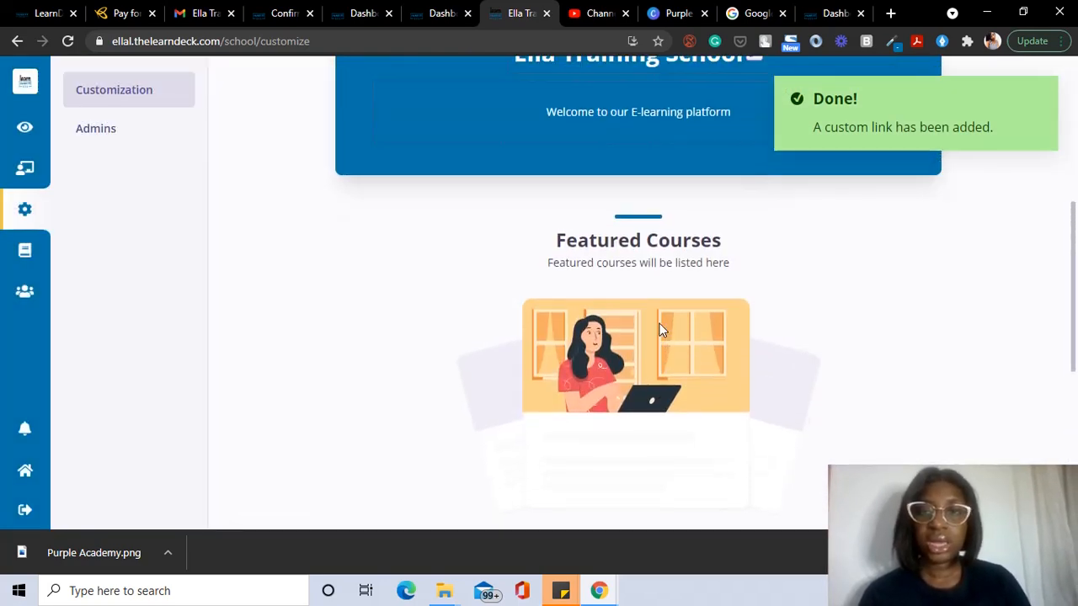
{"action": "scroll", "coordinate": [659, 323], "scroll_direction": "down", "scroll_amount": 4}
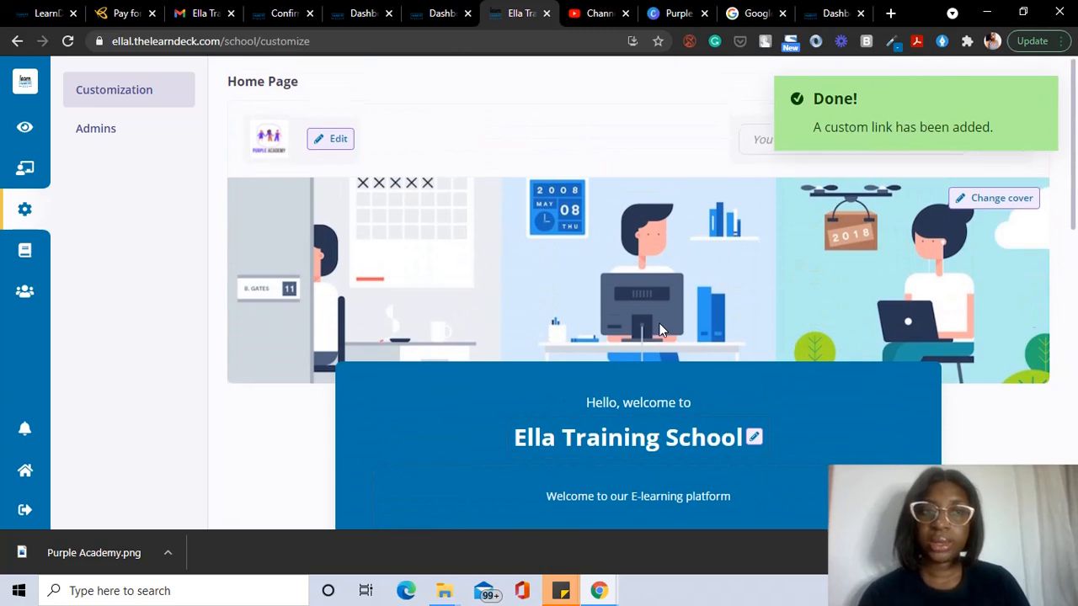
{"action": "scroll", "coordinate": [659, 329], "scroll_direction": "up", "scroll_amount": 2}
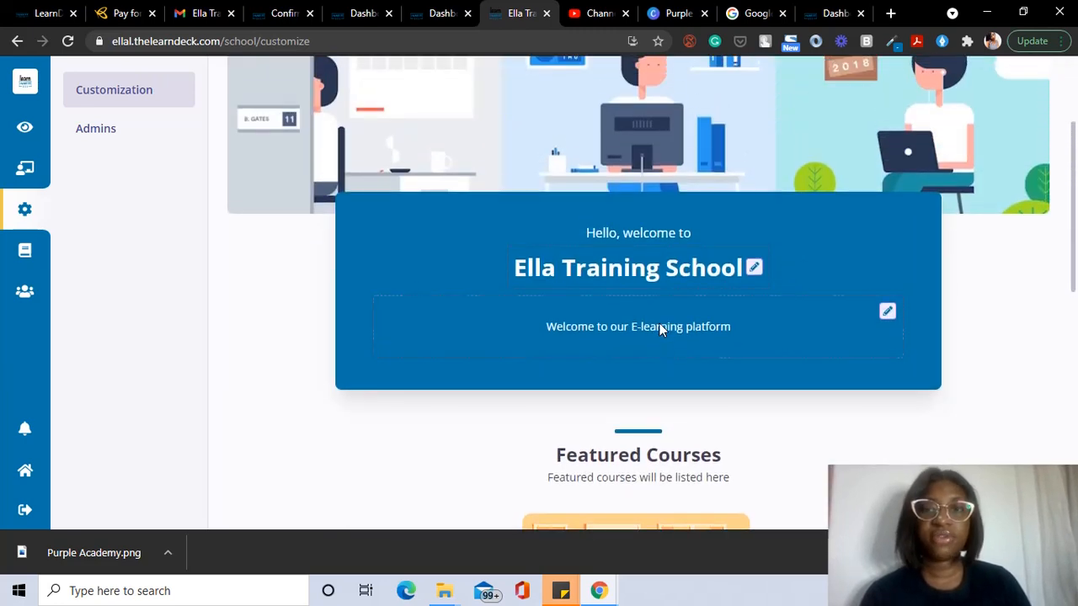
{"action": "left_click", "coordinate": [84, 132]}
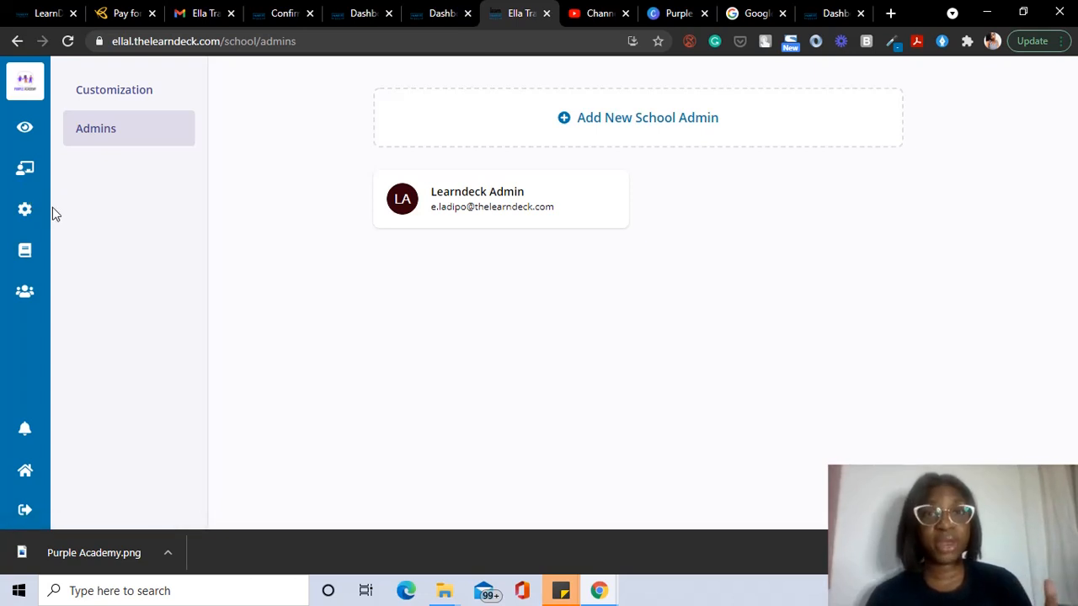
Step: Switch to the Coaches section and bring up a blank Add New Coach form
{"action": "left_click", "coordinate": [27, 170]}
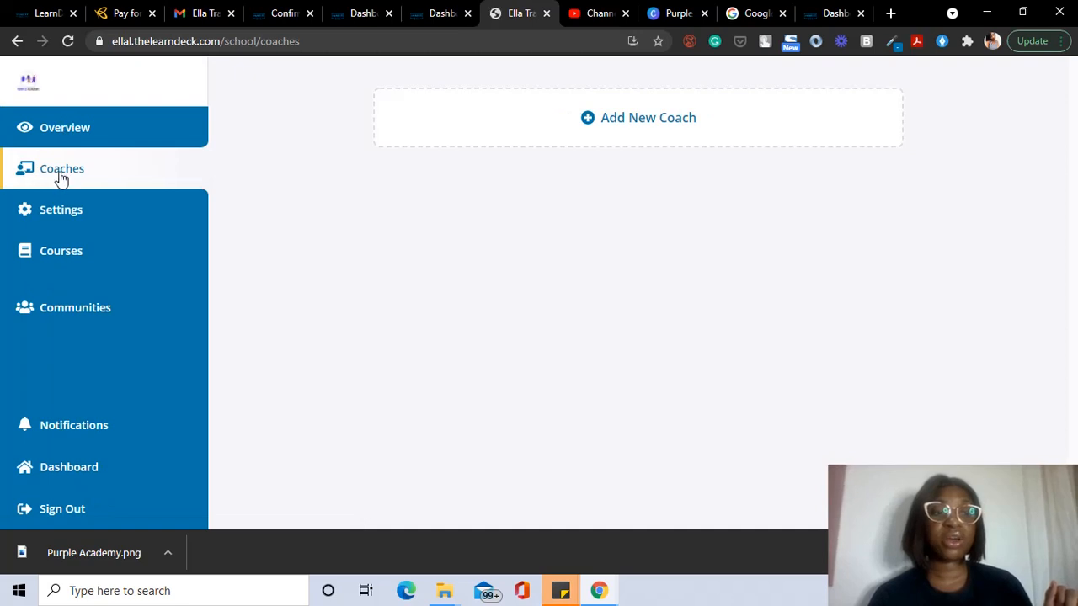
{"action": "left_click", "coordinate": [442, 146]}
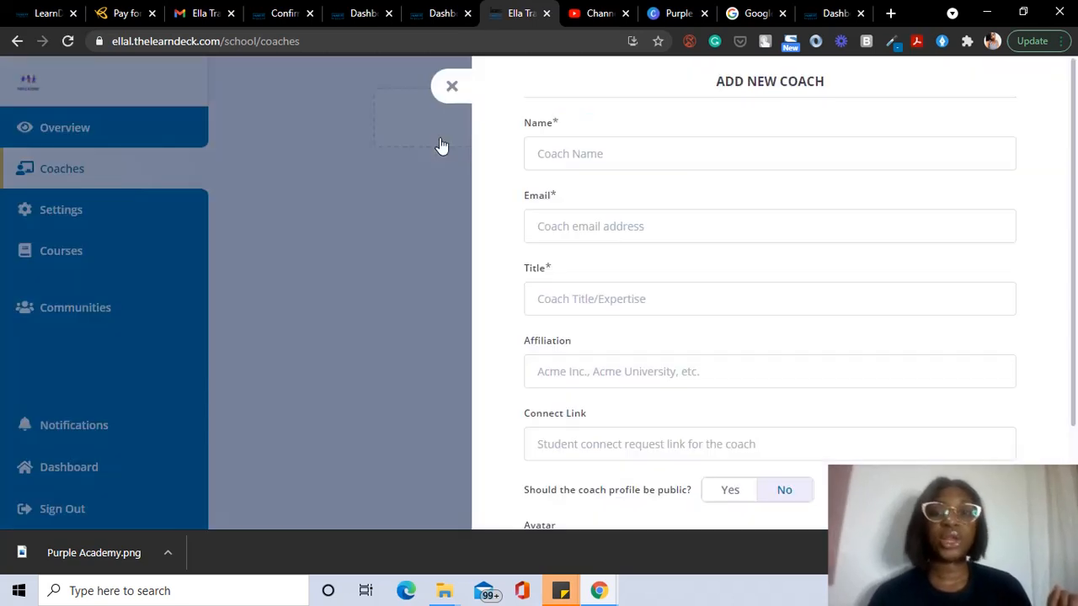
Step: Autofill the coach's name and email from saved details, then close the Add New Coach form unsaved
{"action": "left_click", "coordinate": [602, 159]}
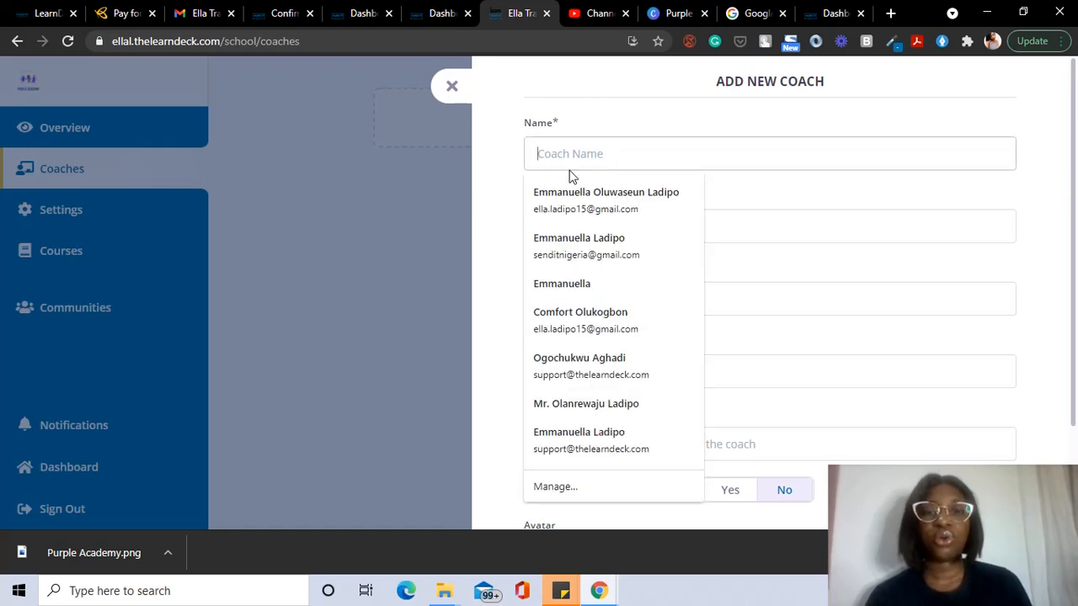
{"action": "left_click", "coordinate": [564, 199]}
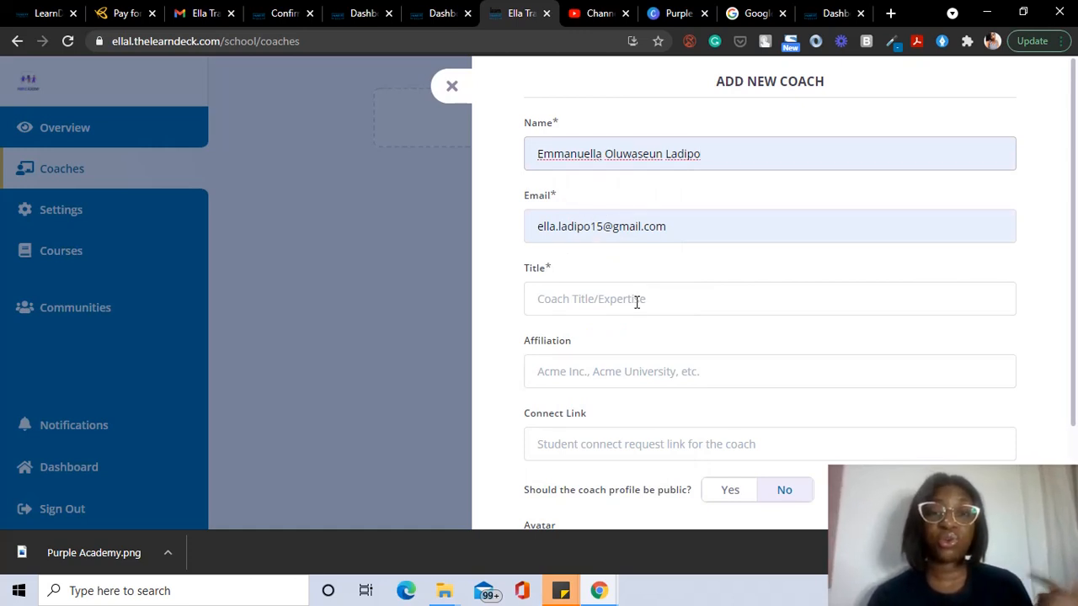
{"action": "scroll", "coordinate": [640, 320], "scroll_direction": "down", "scroll_amount": 2}
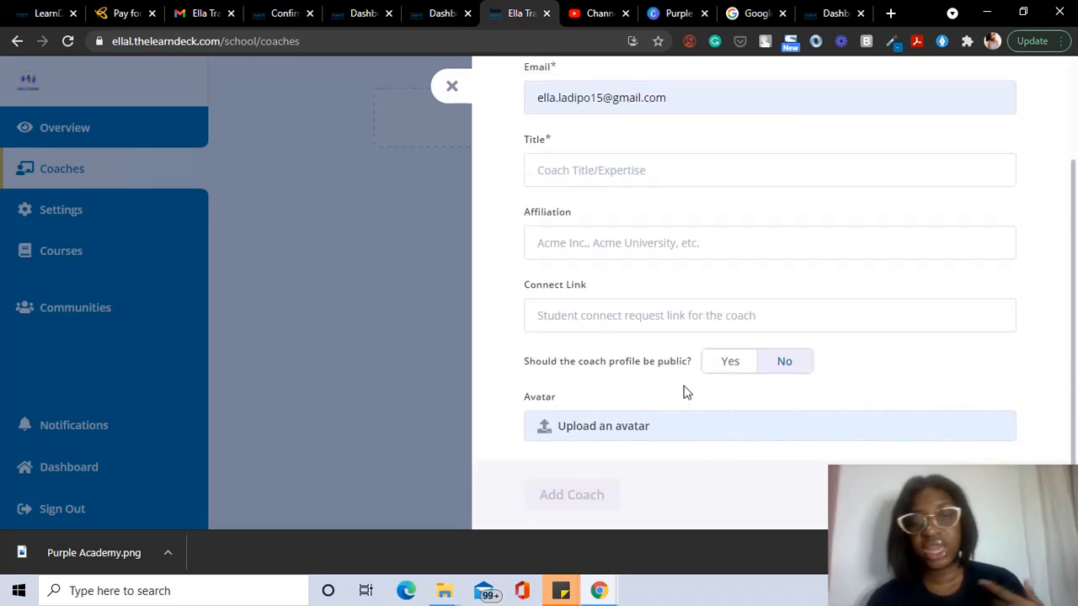
{"action": "left_click", "coordinate": [451, 88]}
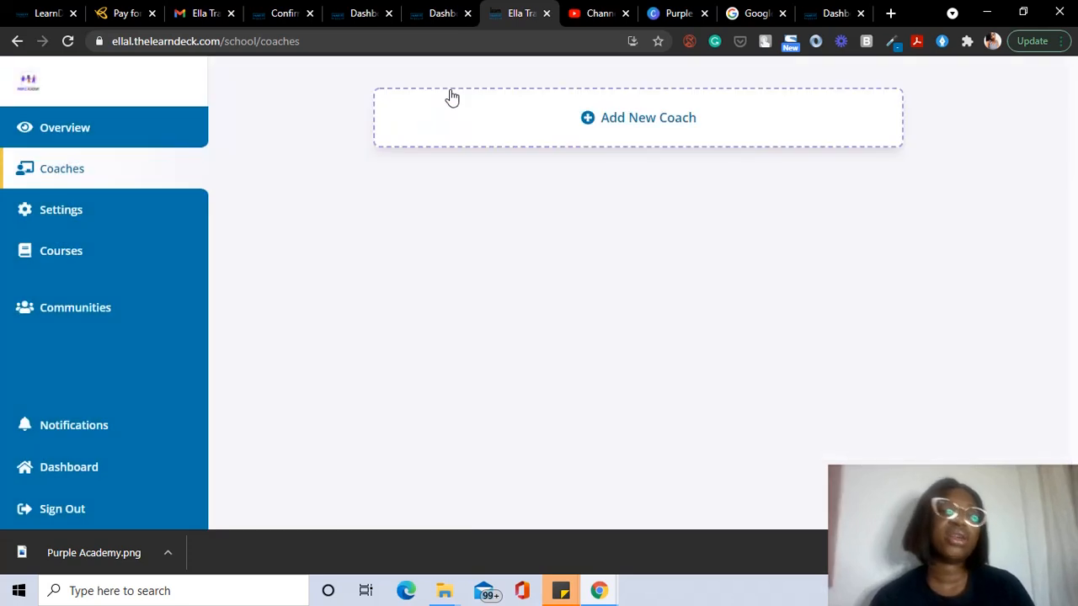
Step: Open the blank Add New Course form from the empty Courses page, ready for the course name
{"action": "left_click", "coordinate": [94, 251]}
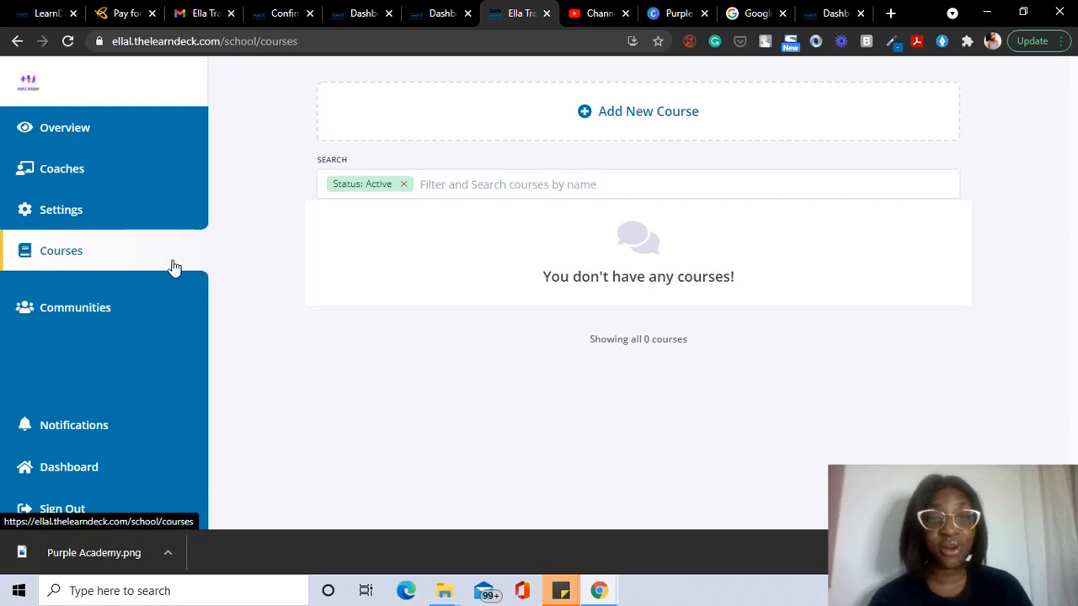
{"action": "left_click", "coordinate": [477, 138]}
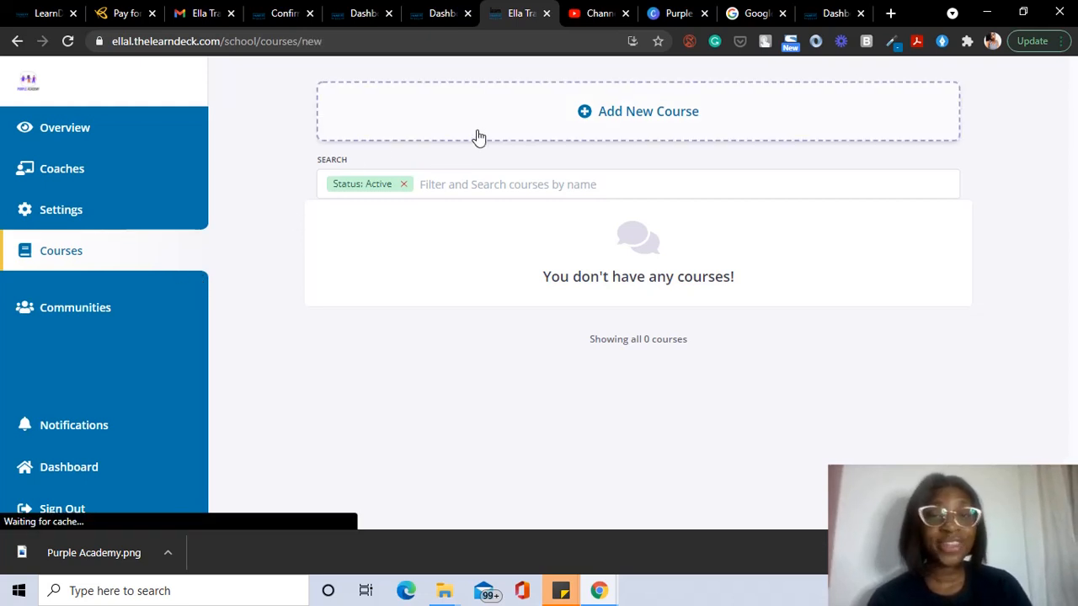
{"action": "left_click", "coordinate": [605, 165]}
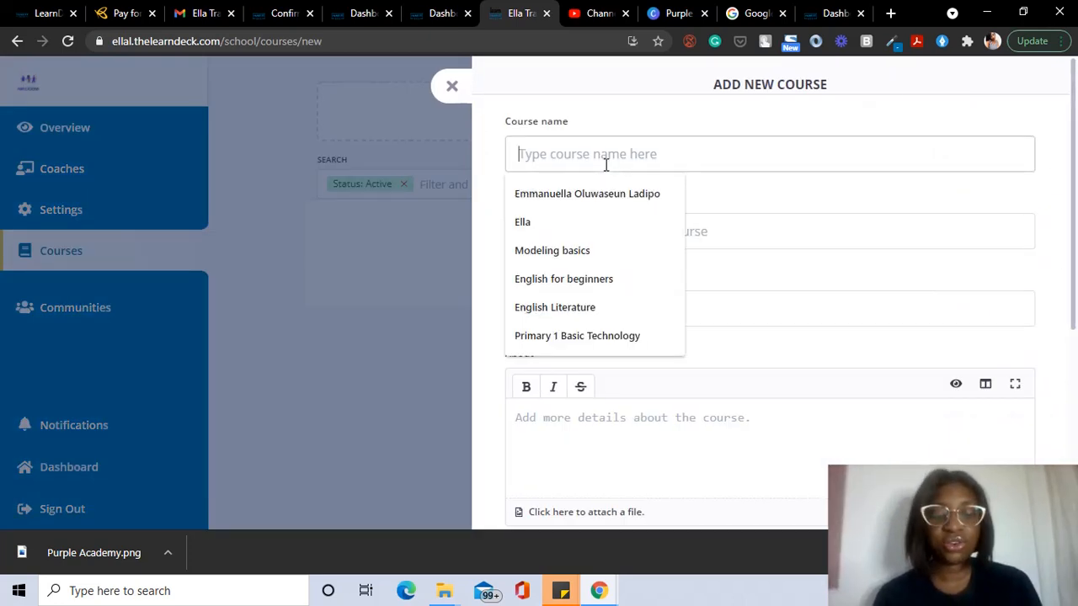
Step: Enter 'Introduction to Digital Marketing' as the course name
{"action": "type", "text": "Introd"}
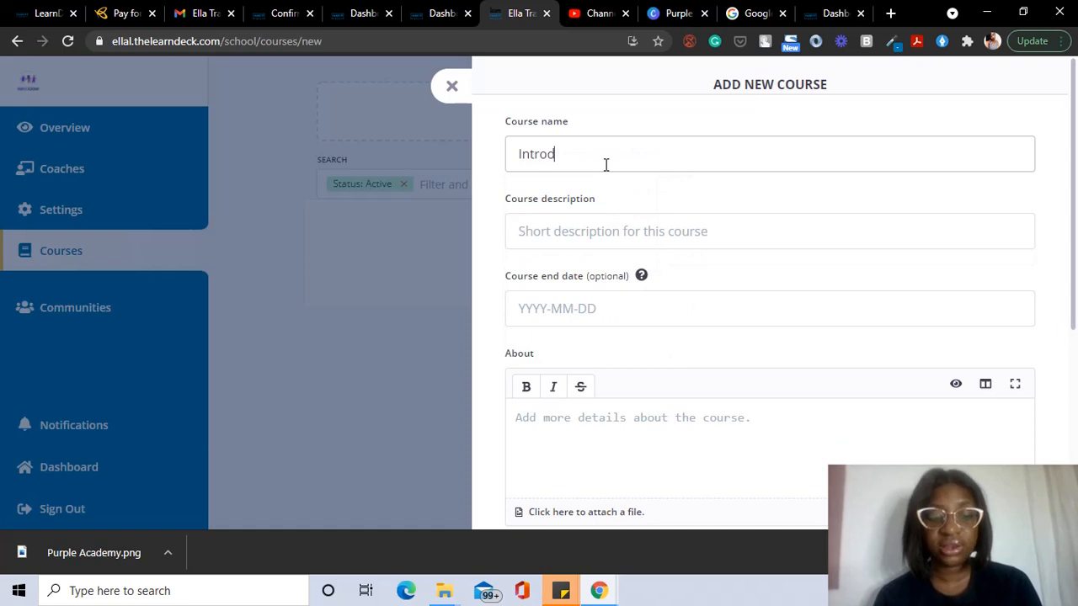
{"action": "type", "text": "uct"}
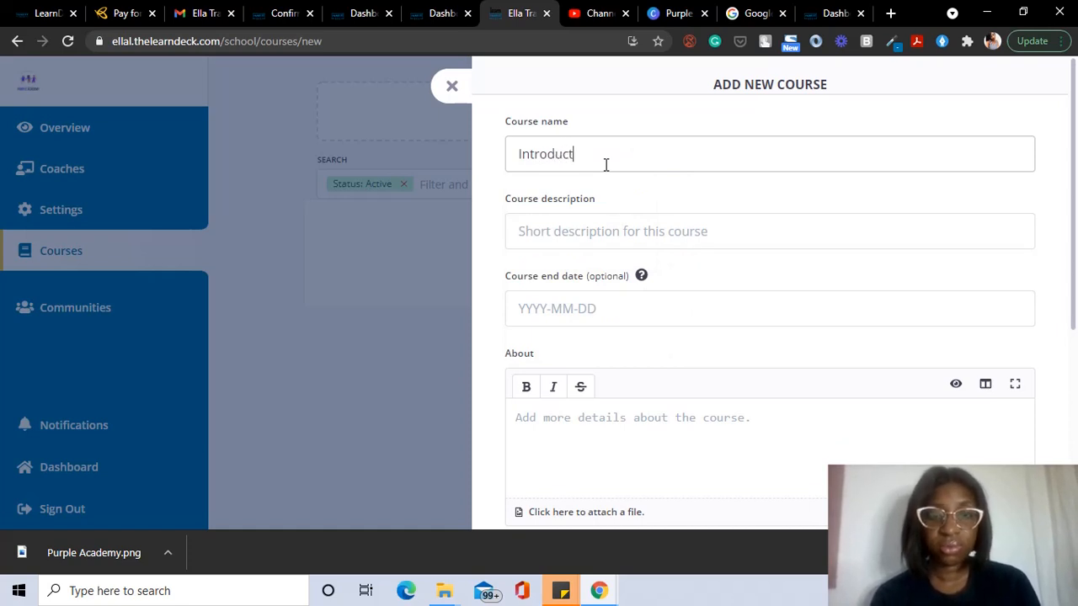
{"action": "type", "text": "ion "}
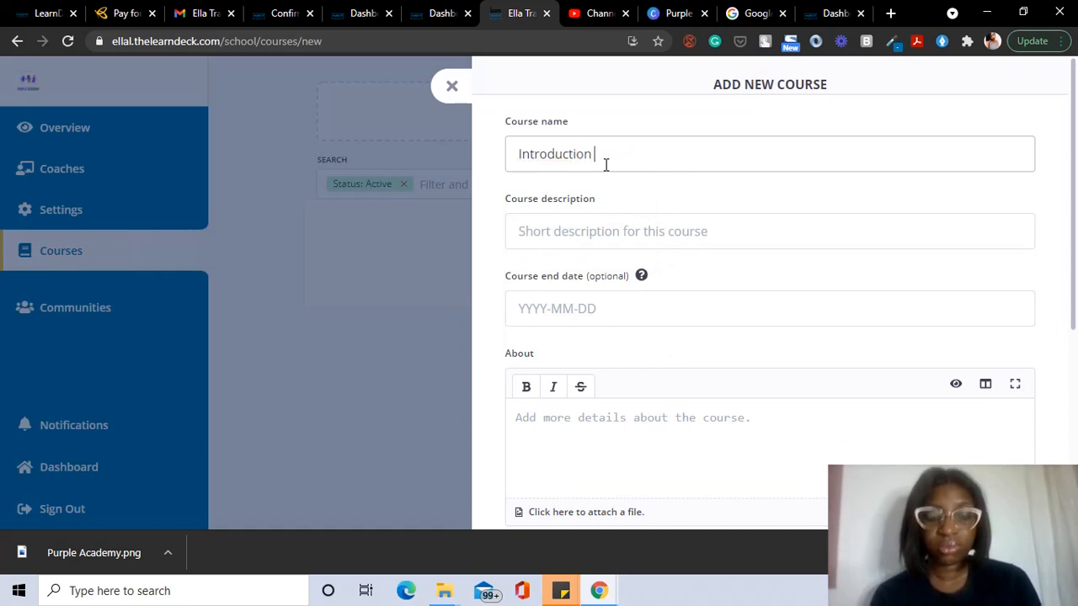
{"action": "type", "text": "to Digi"}
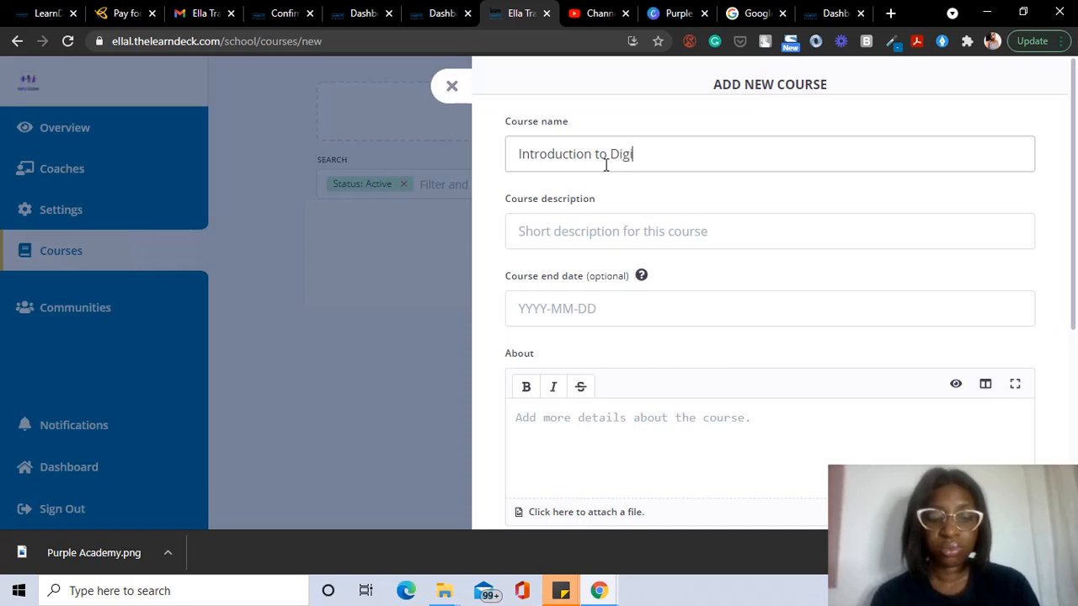
{"action": "type", "text": "tal Mar"}
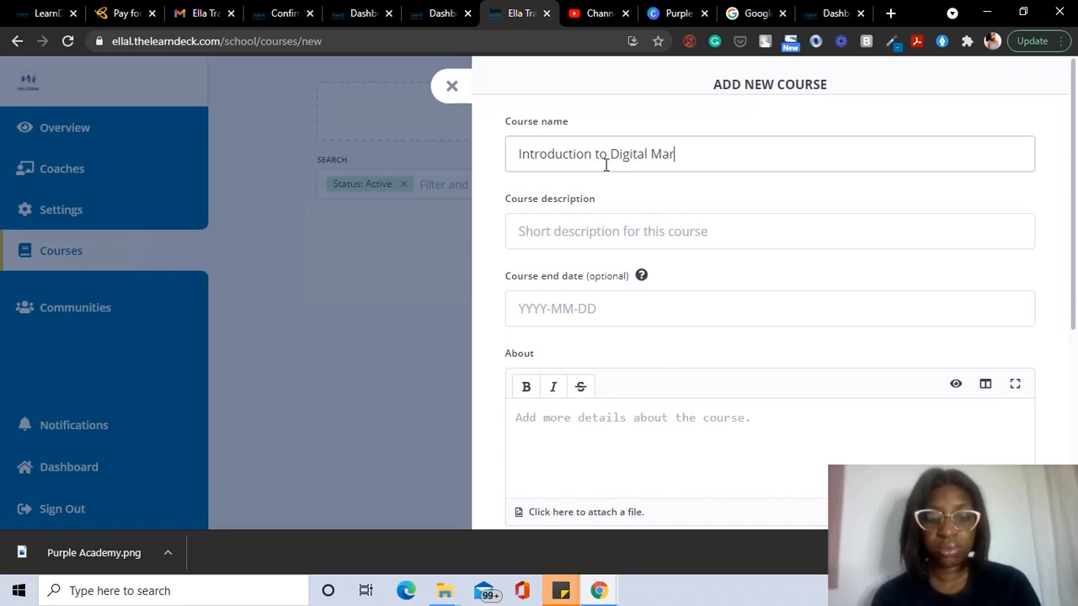
{"action": "type", "text": "keting"}
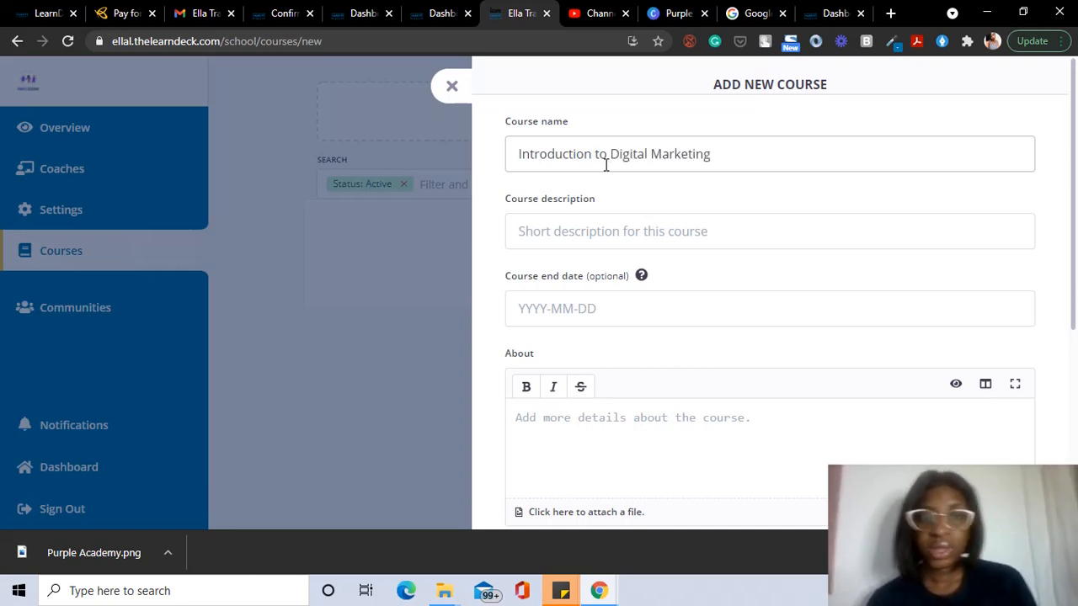
{"action": "left_click", "coordinate": [622, 232]}
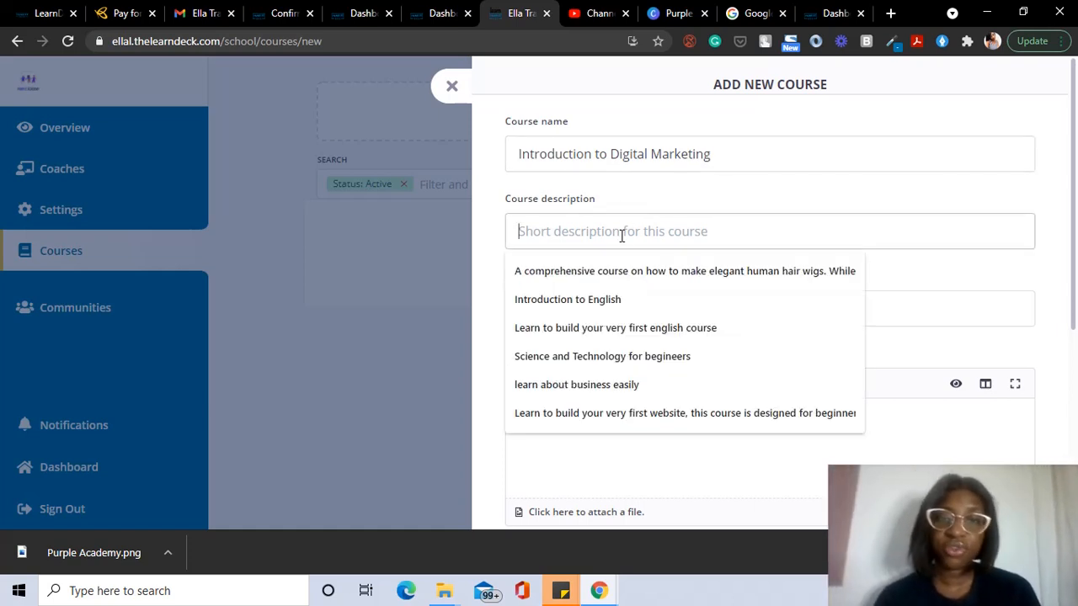
Step: Write the description 'A comprehensive course on how to advertise and grow brands online', correcting the typo
{"action": "left_click", "coordinate": [655, 266]}
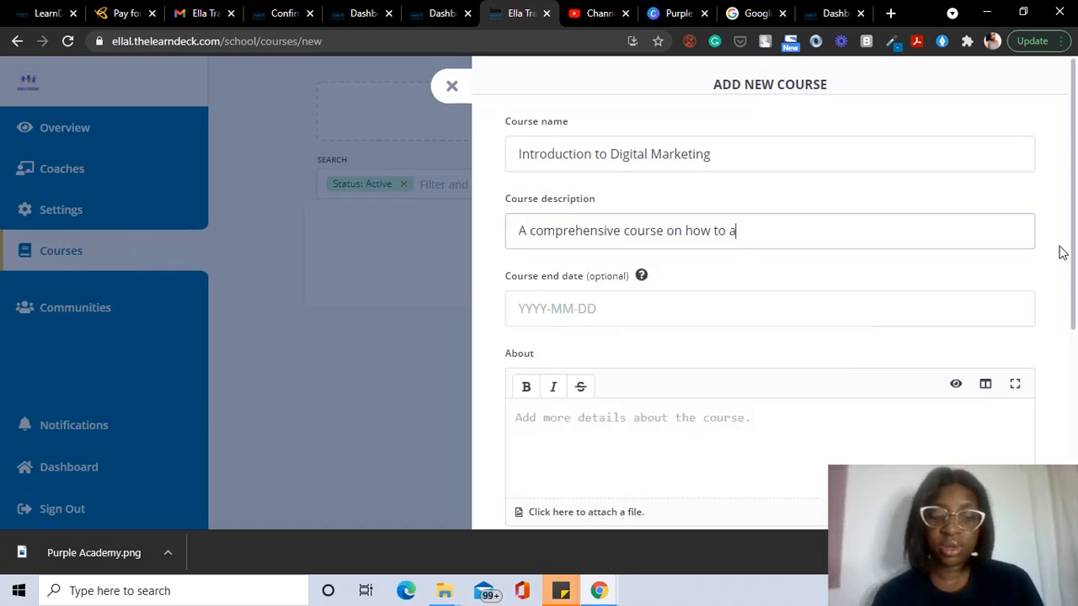
{"action": "type", "text": "dver"}
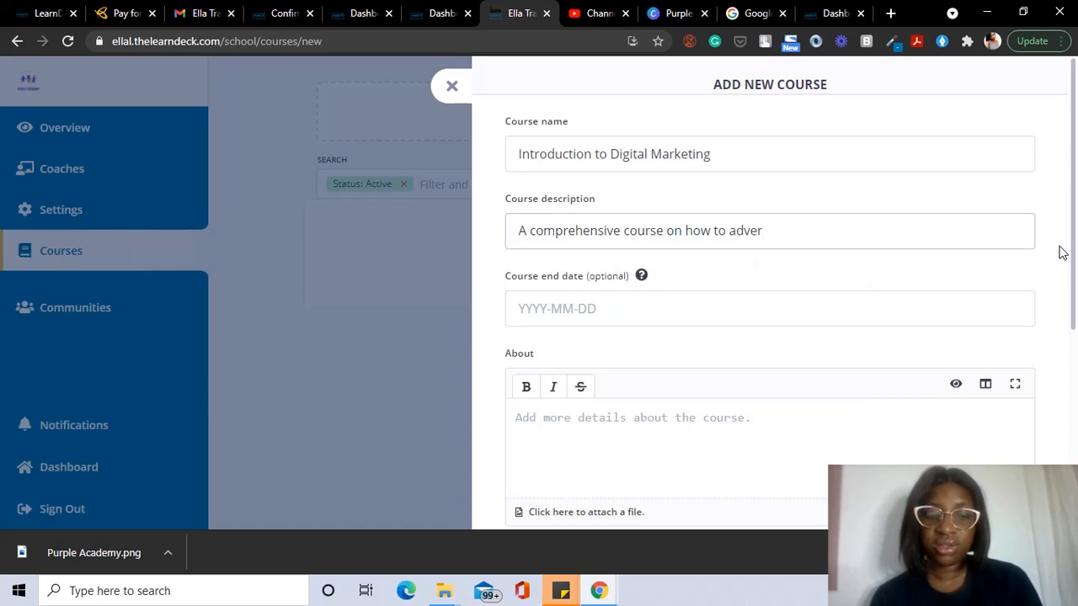
{"action": "type", "text": "tis"}
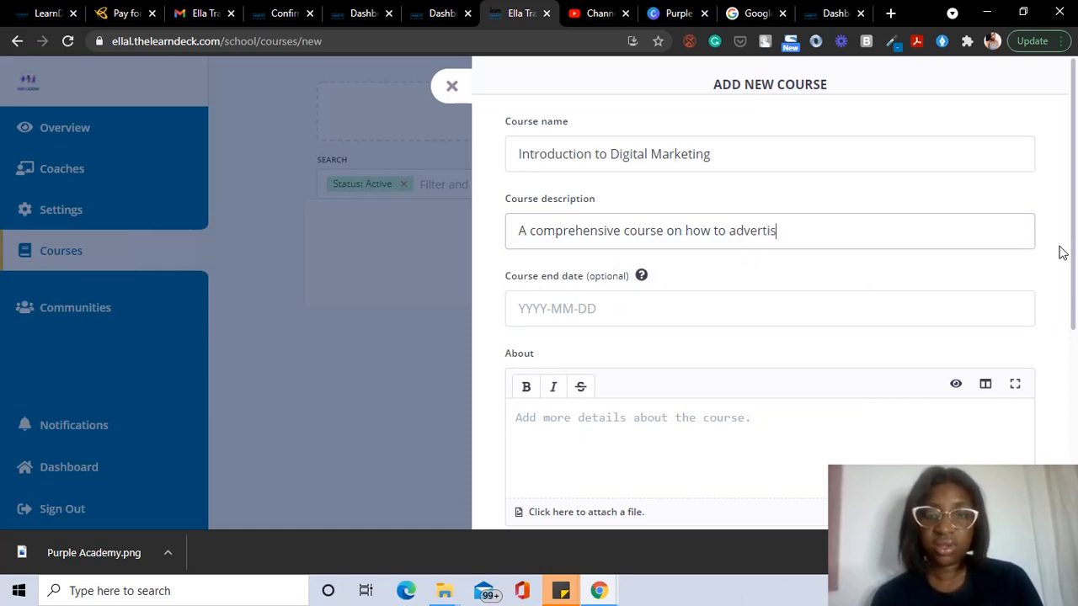
{"action": "type", "text": "e and grow"}
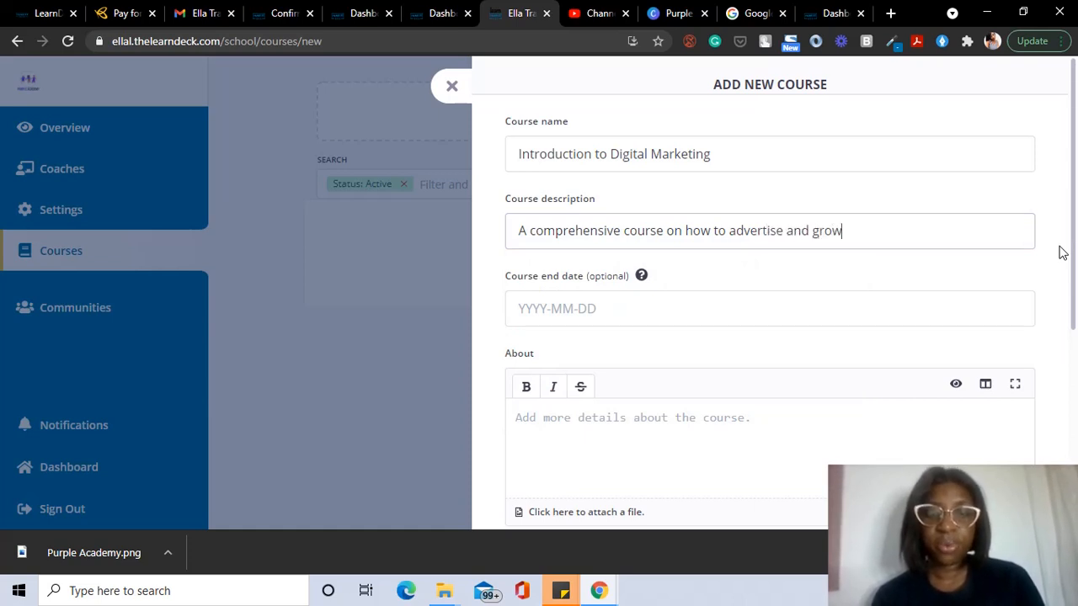
{"action": "type", "text": " brands"}
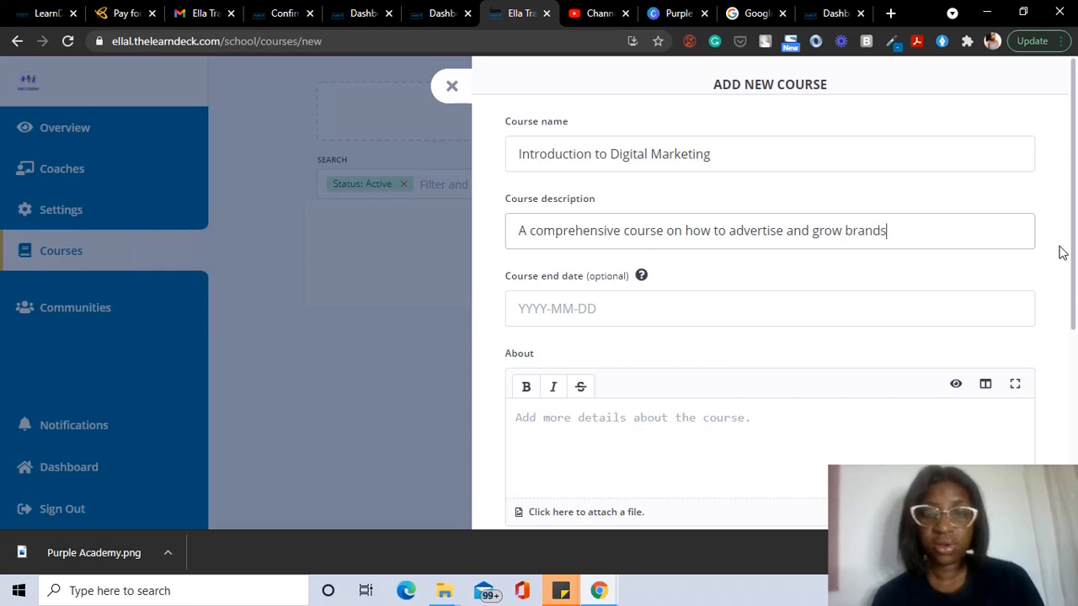
{"action": "type", "text": " on l"}
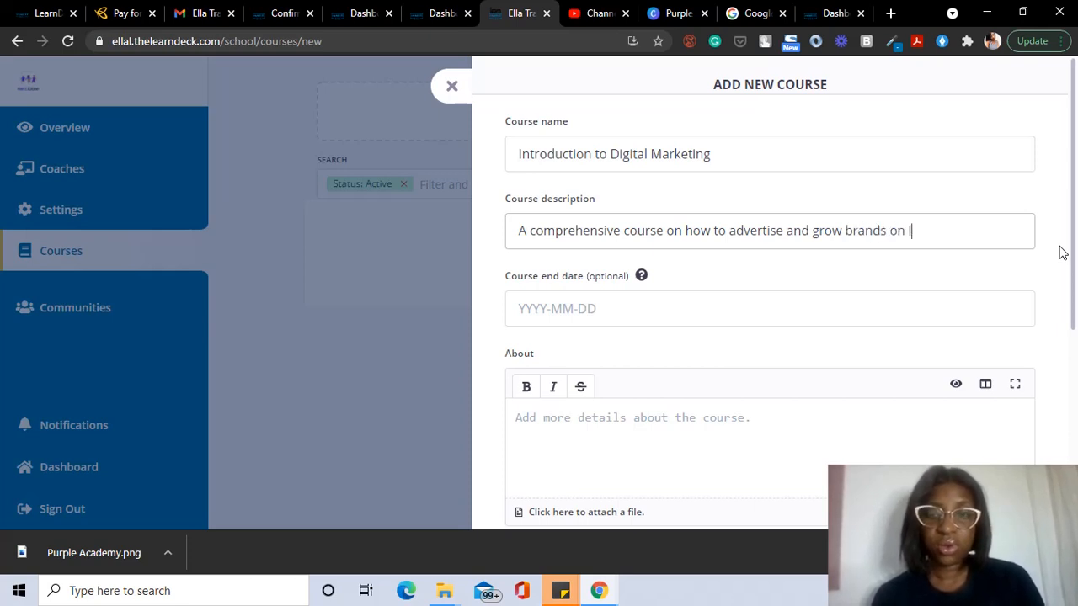
{"action": "type", "text": "ine"}
{"action": "key", "text": "BackSpace"}
{"action": "key", "text": "BackSpace"}
{"action": "key", "text": "BackSpace"}
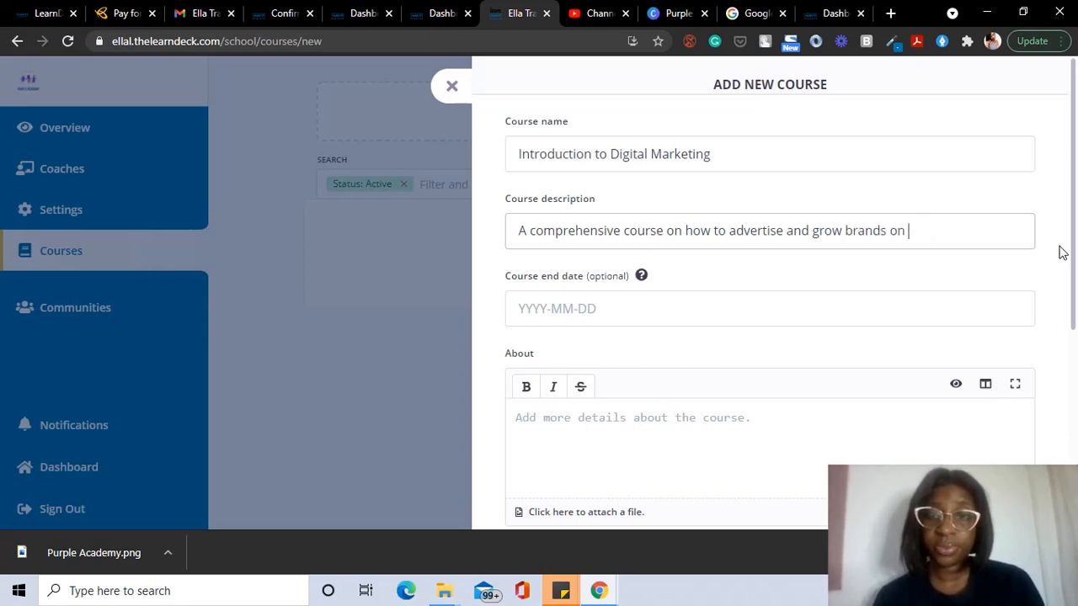
{"action": "type", "text": "li"}
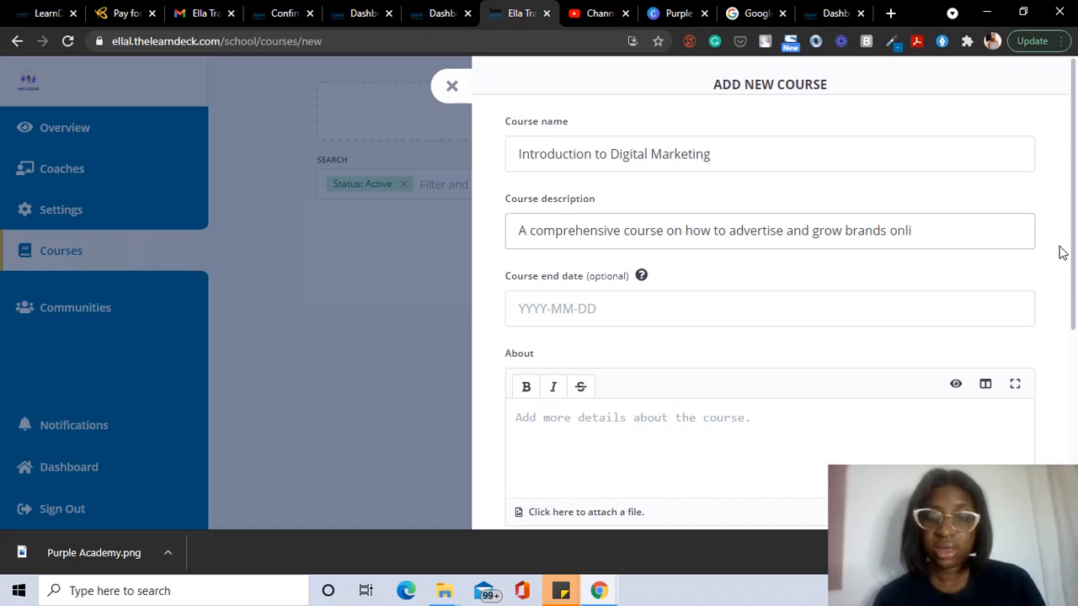
{"action": "type", "text": "ene"}
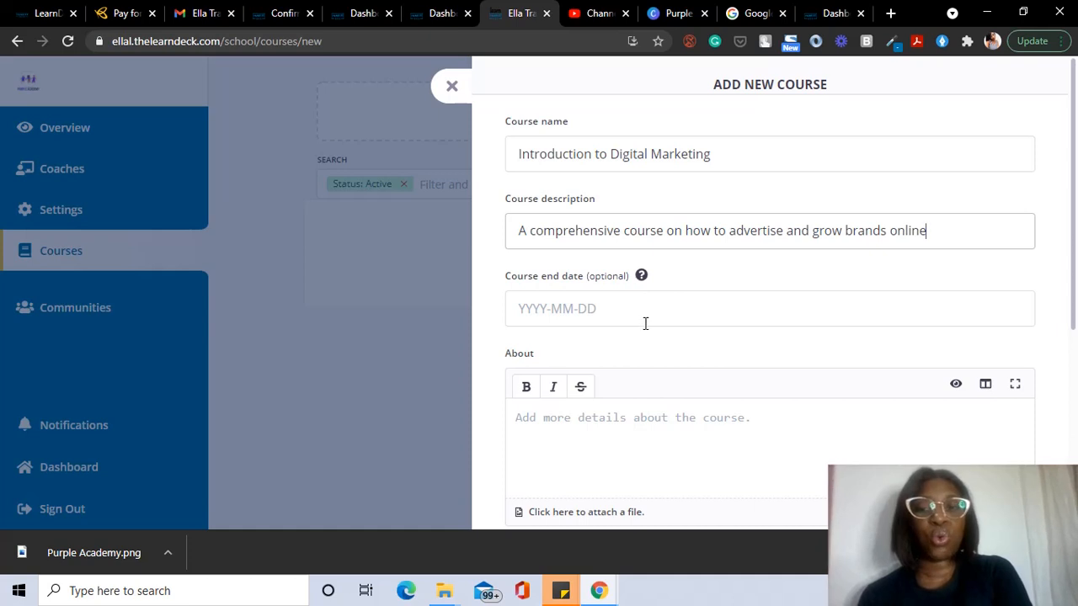
Step: Review the rest of the Add New Course form and About editor, then open a blank browser tab
{"action": "scroll", "coordinate": [645, 323], "scroll_direction": "down", "scroll_amount": 2}
{"action": "scroll", "coordinate": [645, 324], "scroll_direction": "down", "scroll_amount": 1}
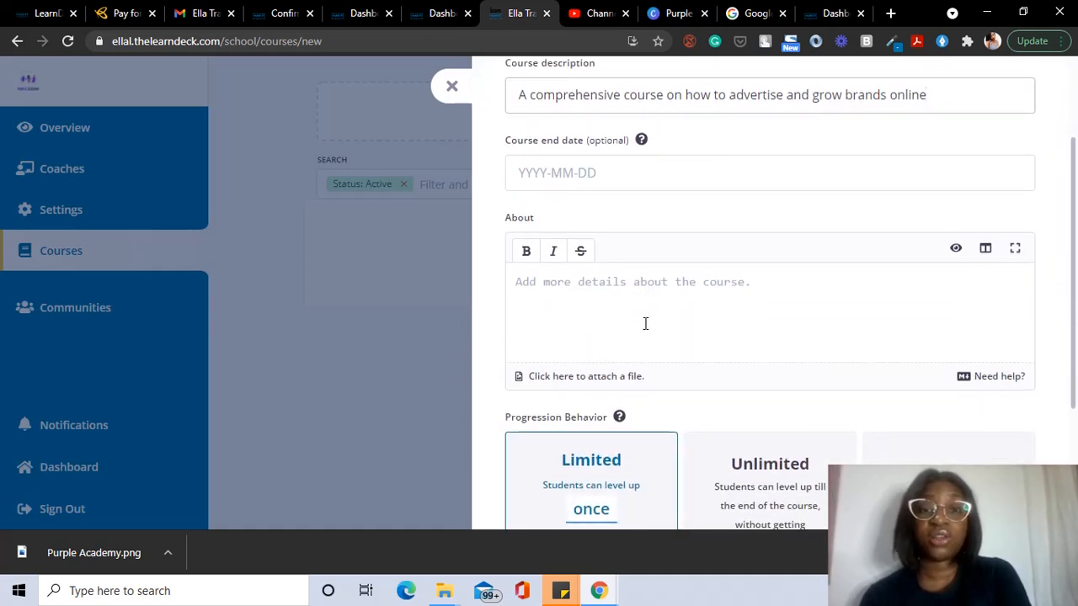
{"action": "scroll", "coordinate": [645, 323], "scroll_direction": "down", "scroll_amount": 1}
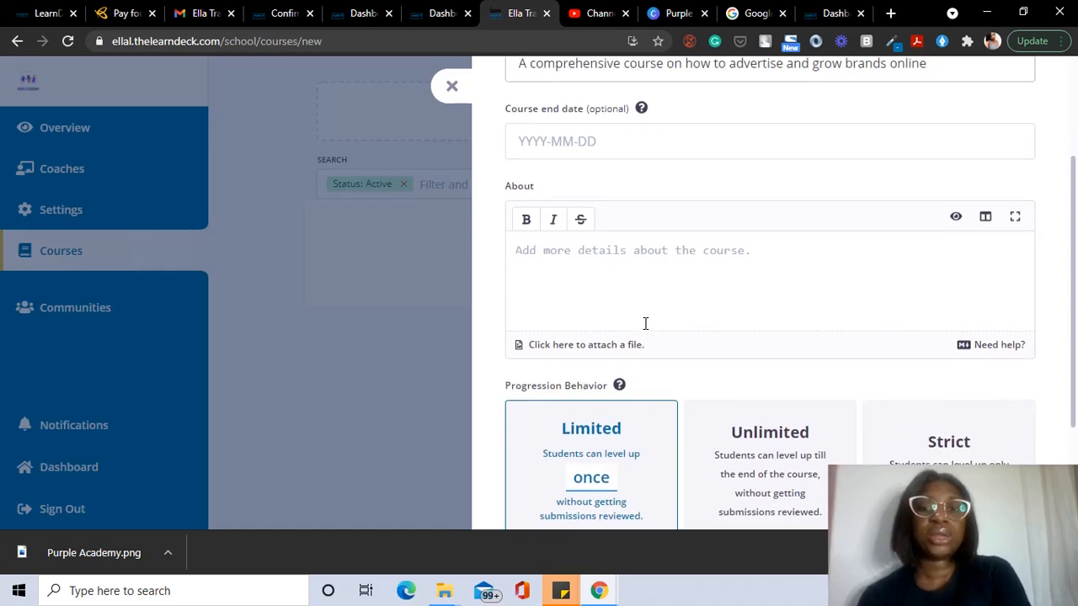
{"action": "scroll", "coordinate": [645, 323], "scroll_direction": "up", "scroll_amount": 1}
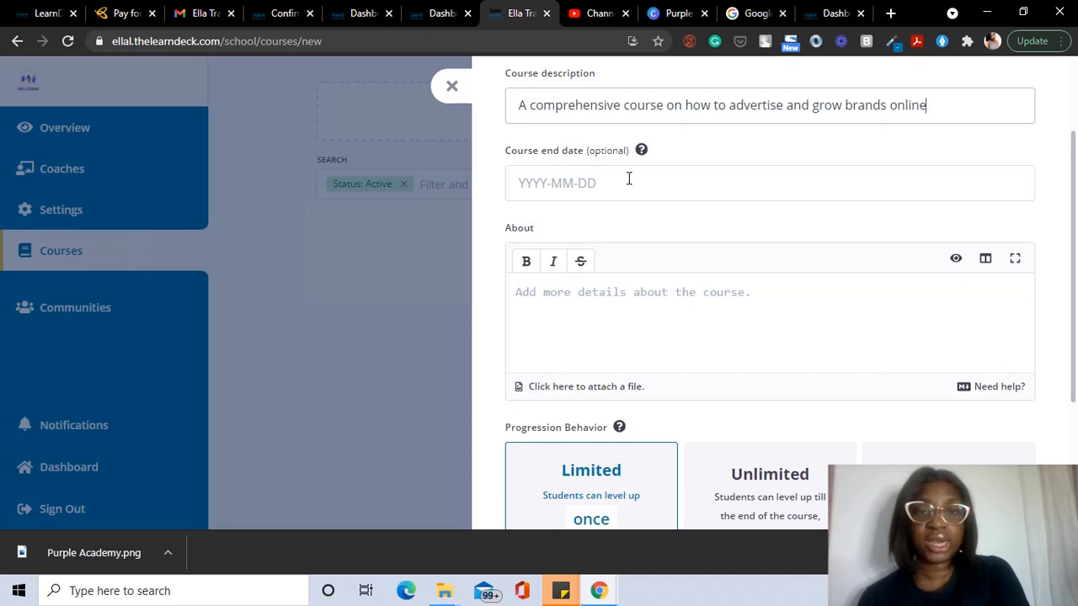
{"action": "left_click", "coordinate": [566, 321]}
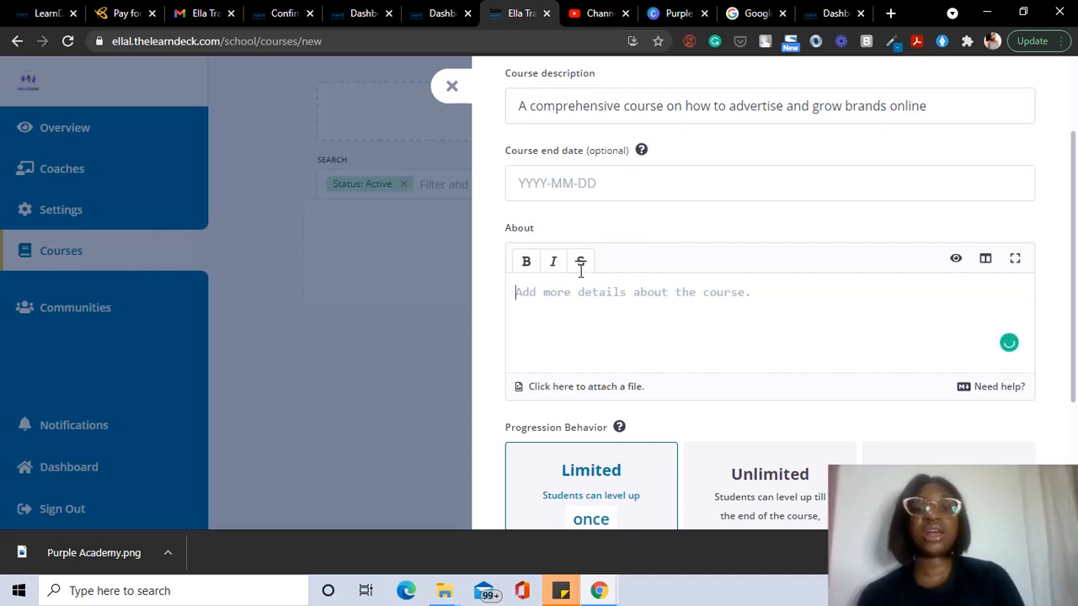
{"action": "left_click", "coordinate": [891, 14]}
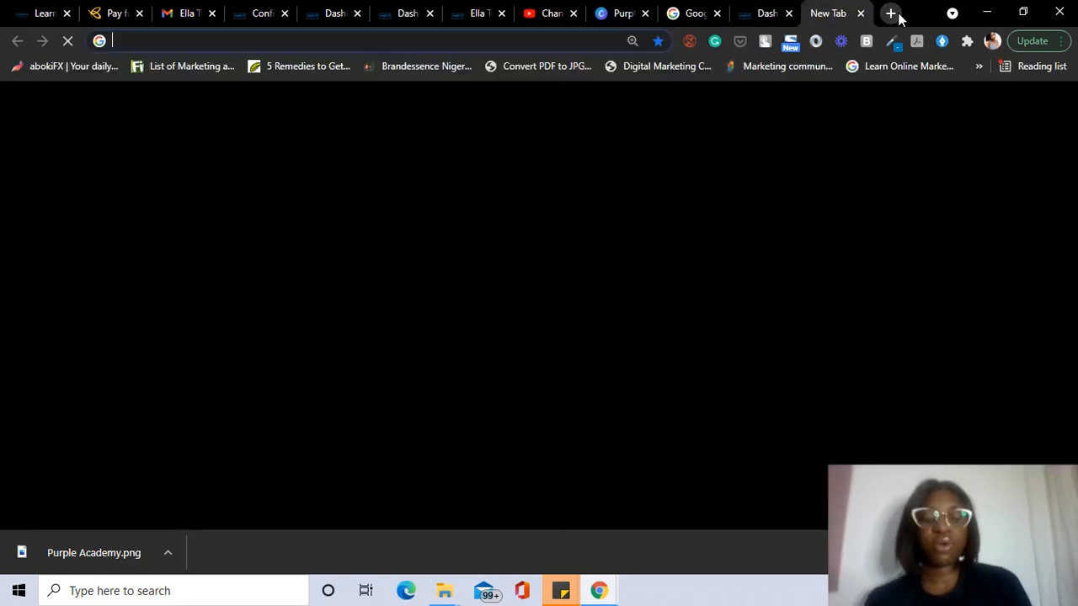
Step: Load bootcamp.thelearndeck.com in the new tab via the address bar suggestion
{"action": "type", "text": "cboo"}
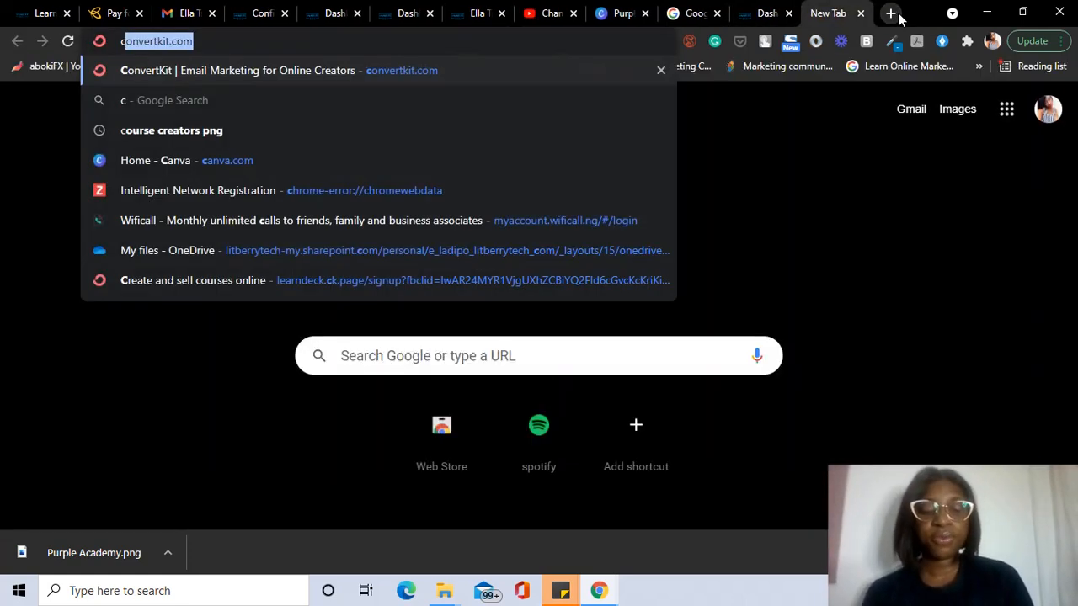
{"action": "key", "text": "BackSpace"}
{"action": "key", "text": "BackSpace"}
{"action": "key", "text": "BackSpace"}
{"action": "key", "text": "BackSpace"}
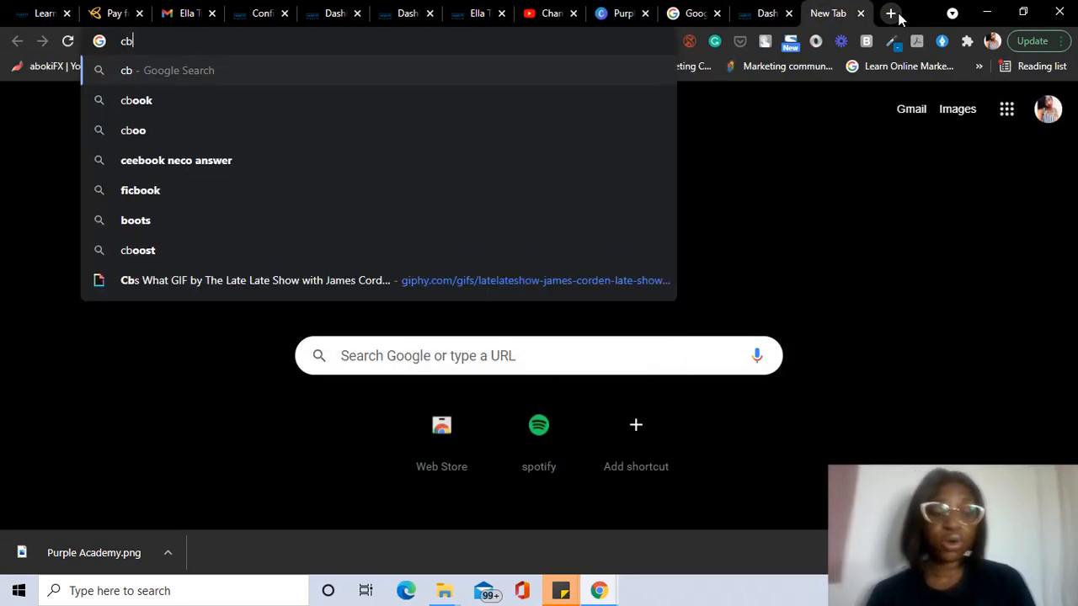
{"action": "type", "text": "boo"}
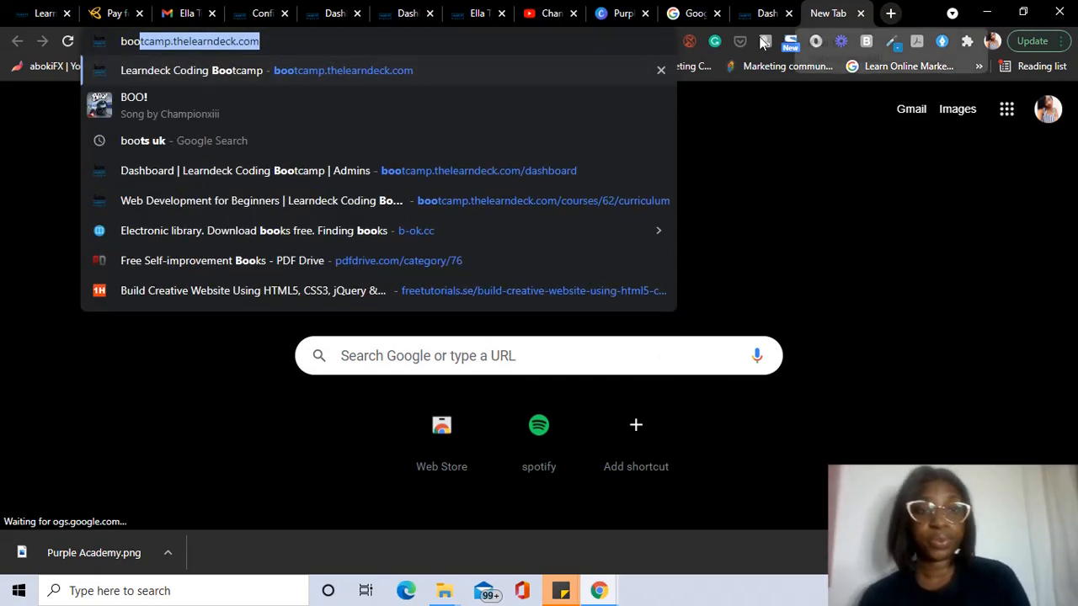
{"action": "left_click", "coordinate": [435, 80]}
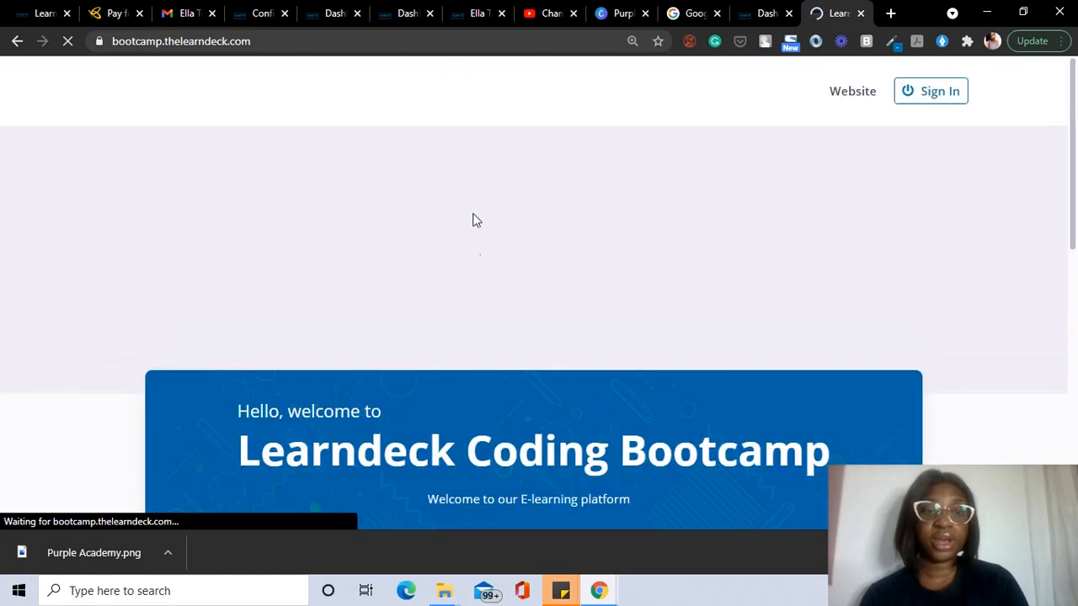
Step: Open the featured Web Development for Beginners course (courses/62) and browse its page, including Message to Parents
{"action": "scroll", "coordinate": [471, 263], "scroll_direction": "down", "scroll_amount": 7}
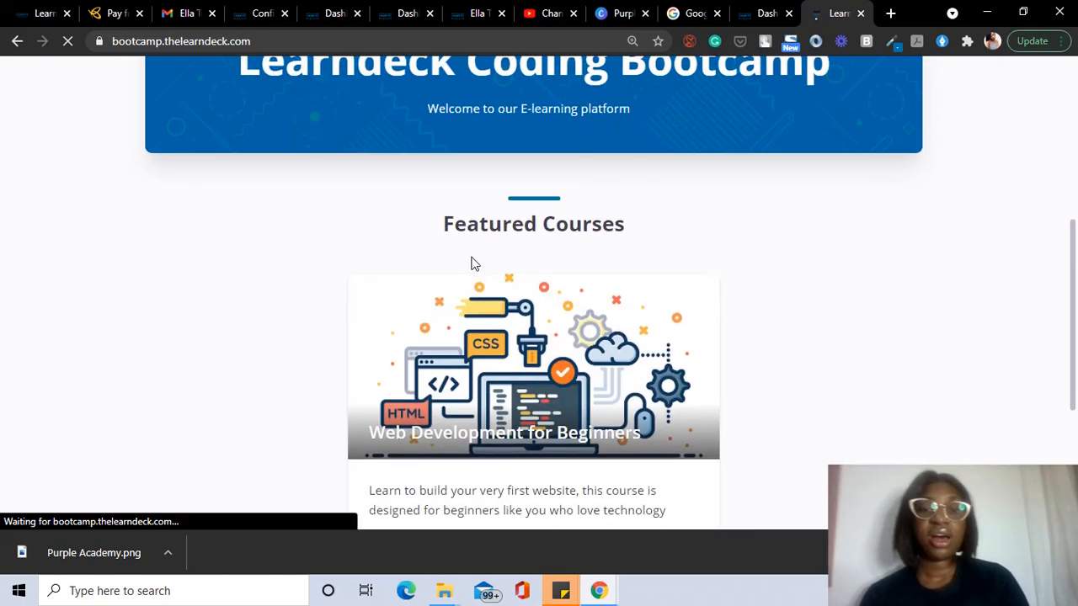
{"action": "left_click", "coordinate": [496, 357]}
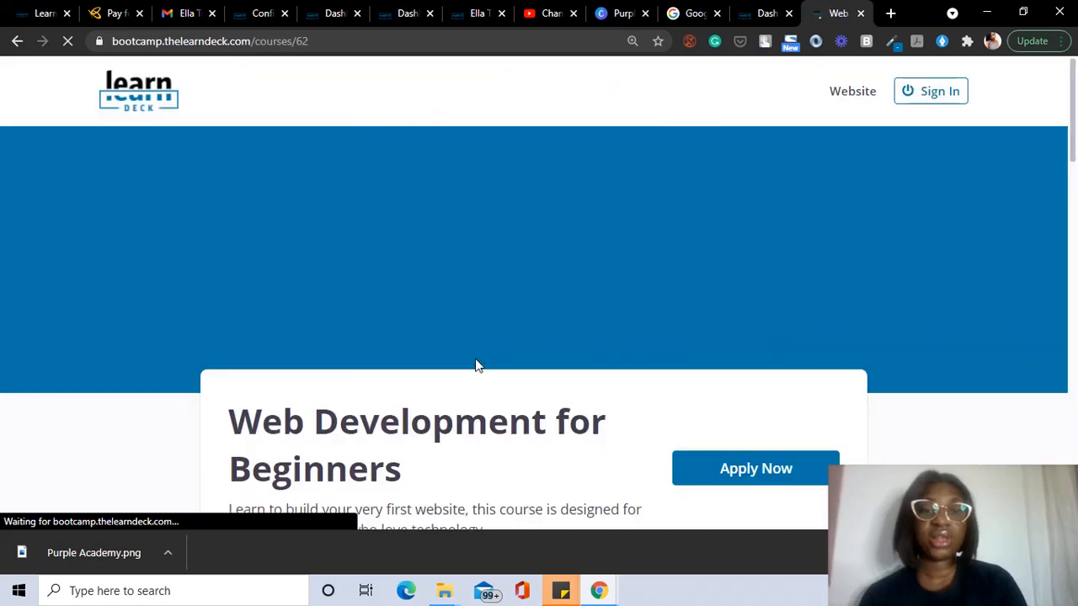
{"action": "scroll", "coordinate": [474, 362], "scroll_direction": "down", "scroll_amount": 3}
{"action": "scroll", "coordinate": [474, 361], "scroll_direction": "up", "scroll_amount": 2}
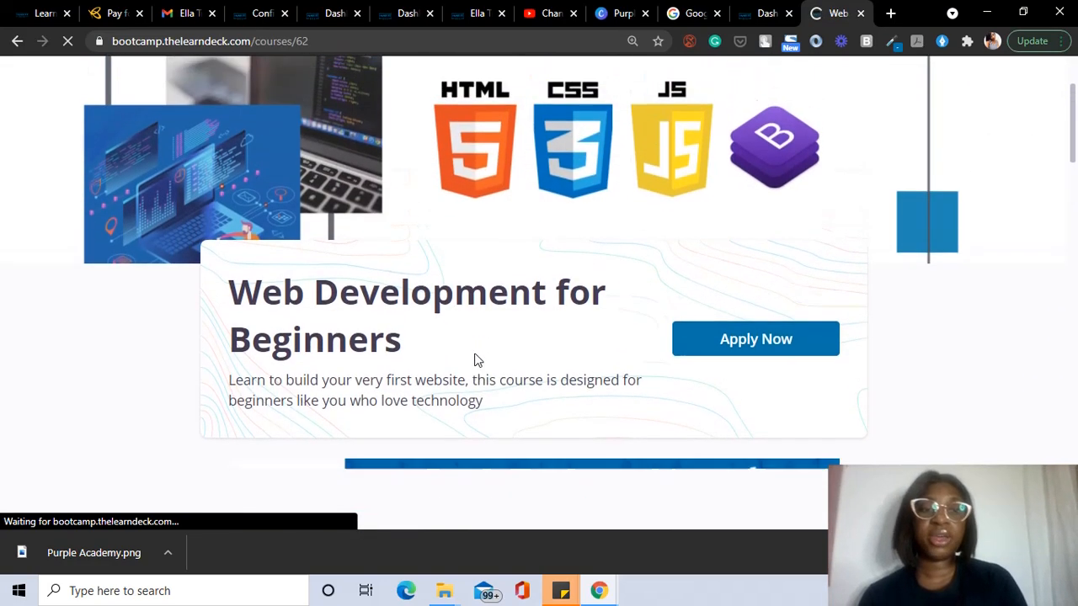
{"action": "scroll", "coordinate": [573, 252], "scroll_direction": "down", "scroll_amount": 3}
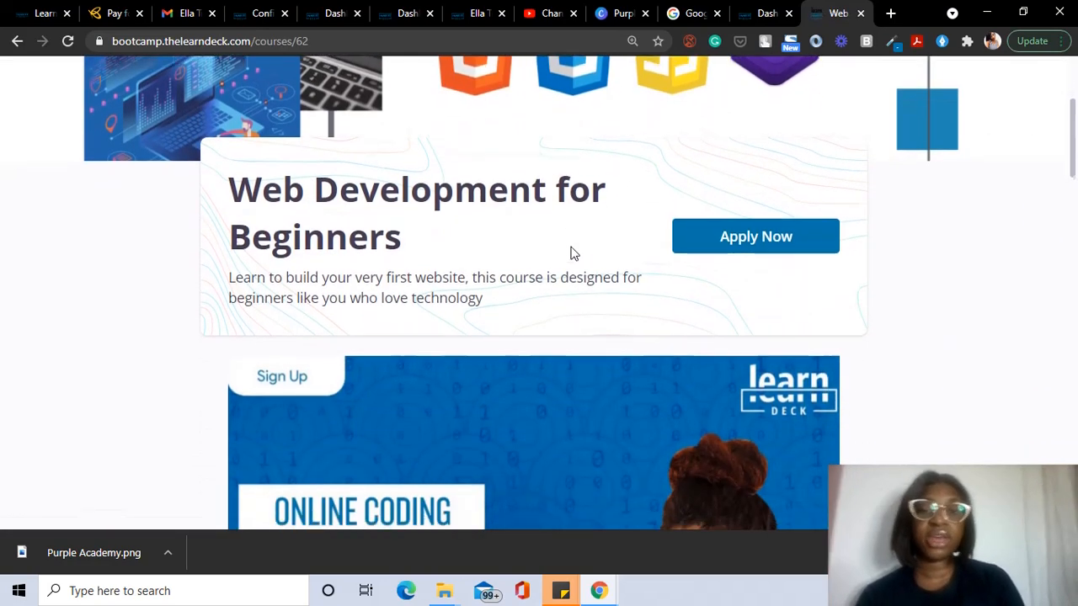
{"action": "scroll", "coordinate": [709, 256], "scroll_direction": "down", "scroll_amount": 8}
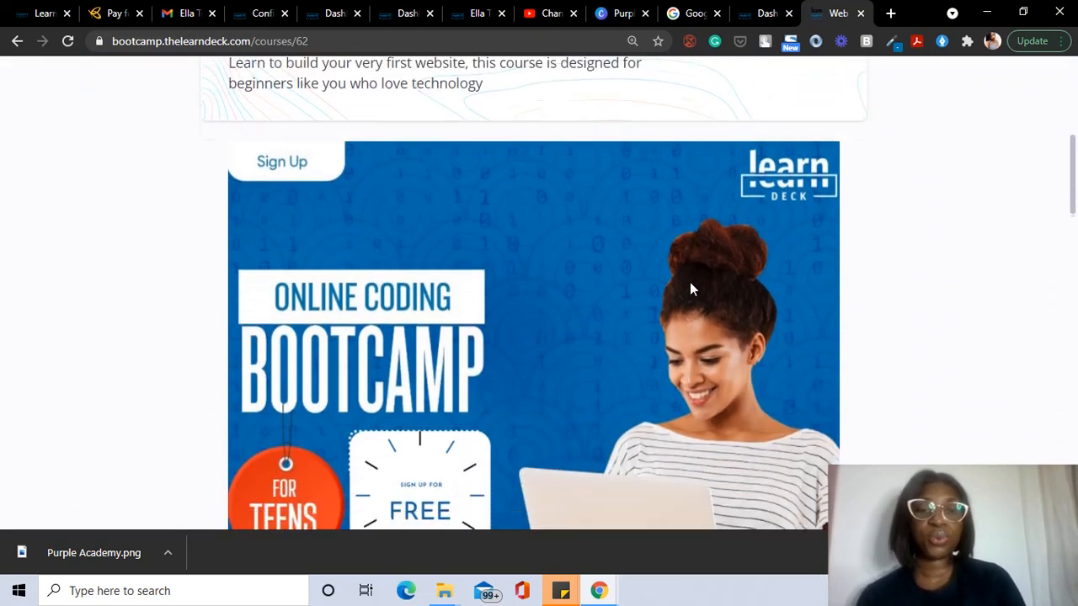
{"action": "scroll", "coordinate": [387, 299], "scroll_direction": "down", "scroll_amount": 3}
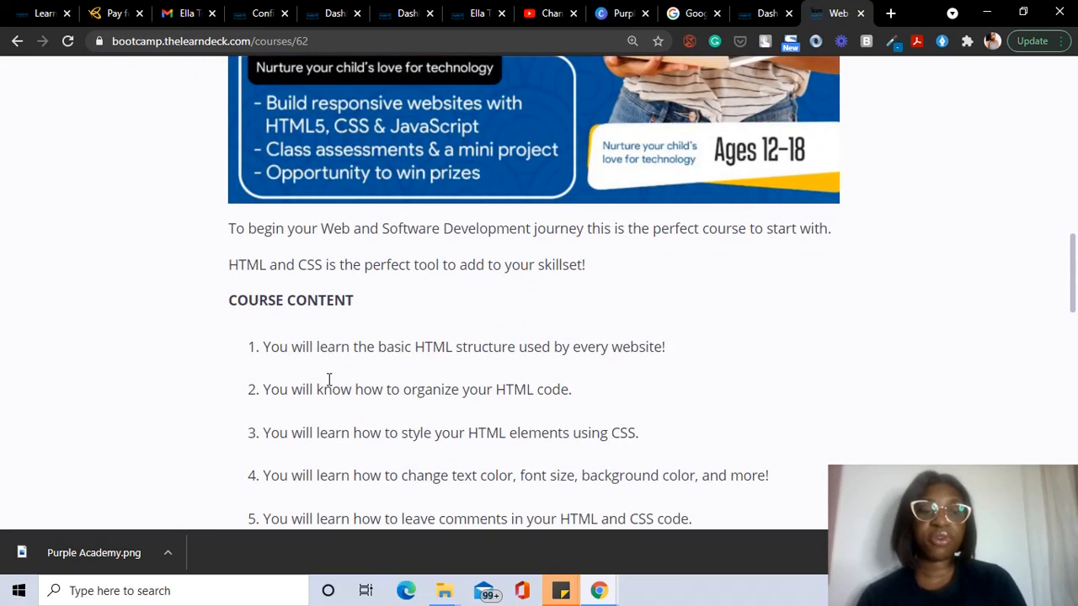
{"action": "scroll", "coordinate": [376, 314], "scroll_direction": "down", "scroll_amount": 8}
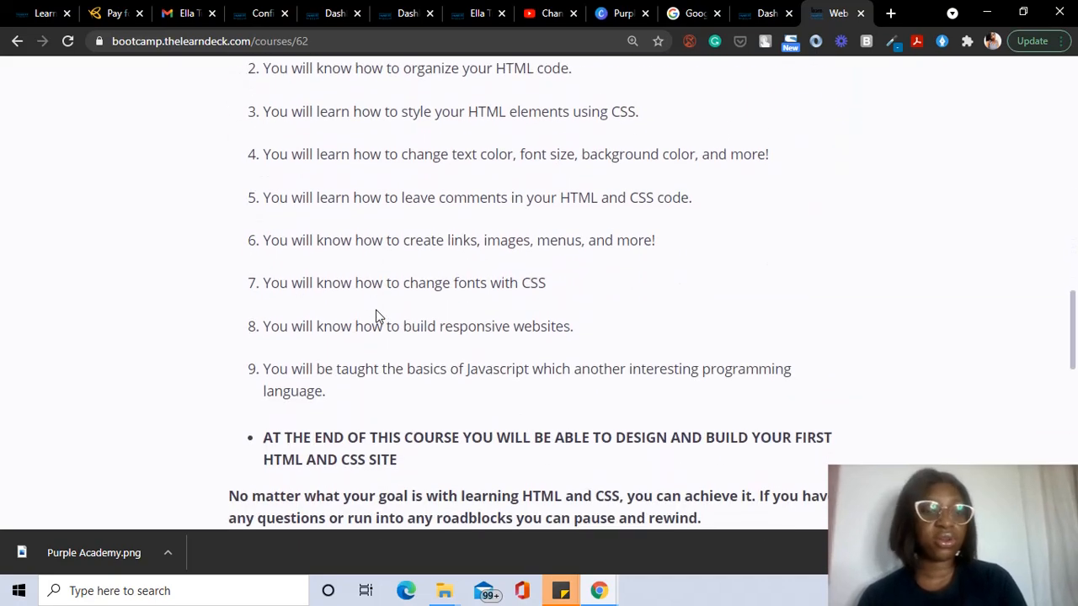
{"action": "scroll", "coordinate": [376, 316], "scroll_direction": "up", "scroll_amount": 9}
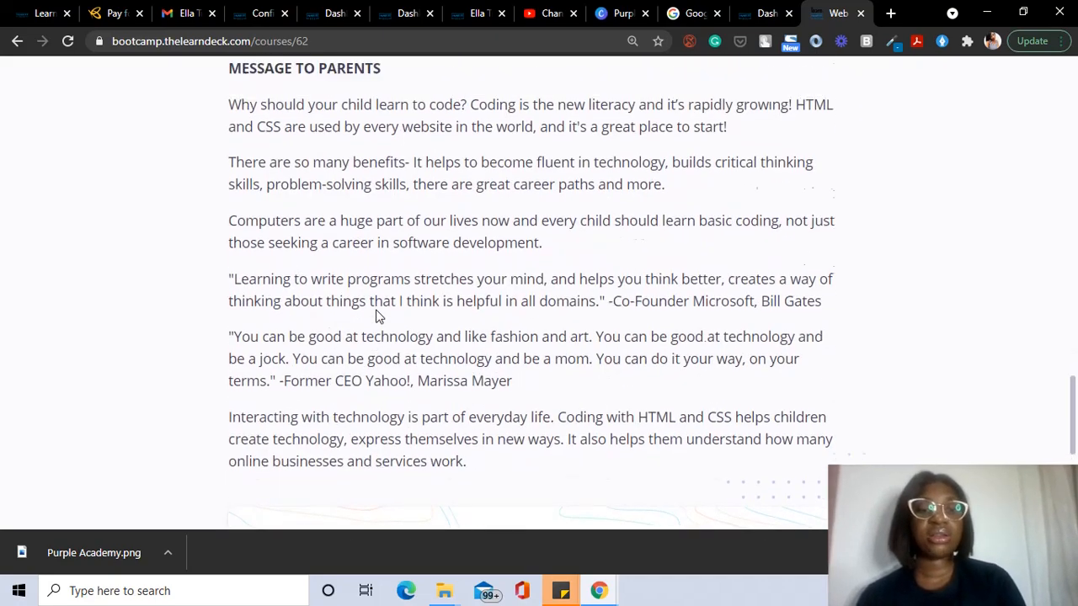
{"action": "scroll", "coordinate": [376, 316], "scroll_direction": "up", "scroll_amount": 2}
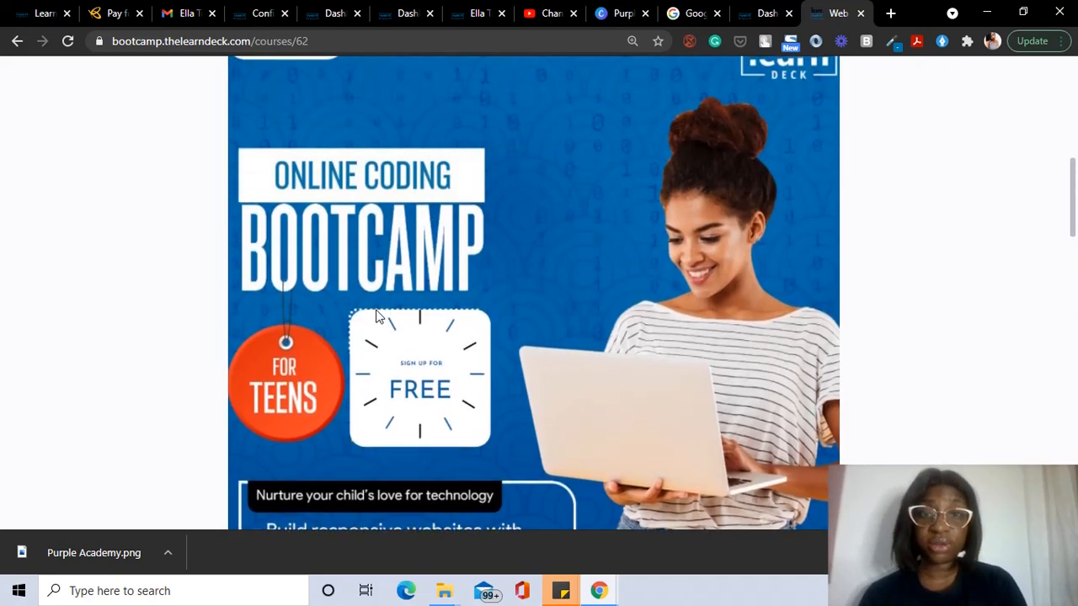
{"action": "scroll", "coordinate": [375, 315], "scroll_direction": "up", "scroll_amount": 4}
{"action": "scroll", "coordinate": [377, 314], "scroll_direction": "down", "scroll_amount": 11}
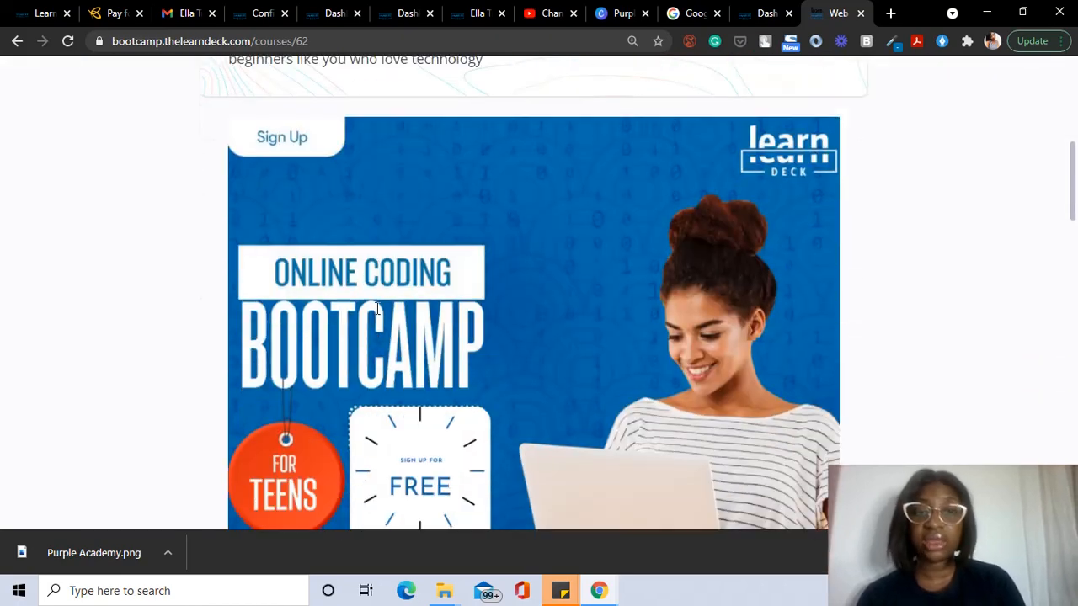
{"action": "scroll", "coordinate": [377, 309], "scroll_direction": "down", "scroll_amount": 12}
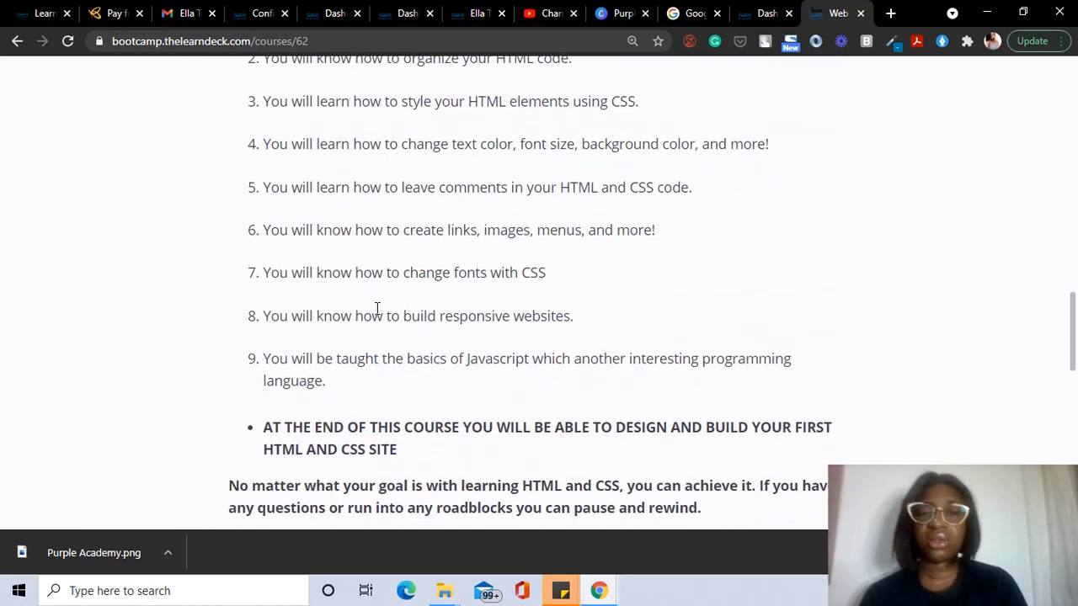
{"action": "scroll", "coordinate": [377, 308], "scroll_direction": "down", "scroll_amount": 2}
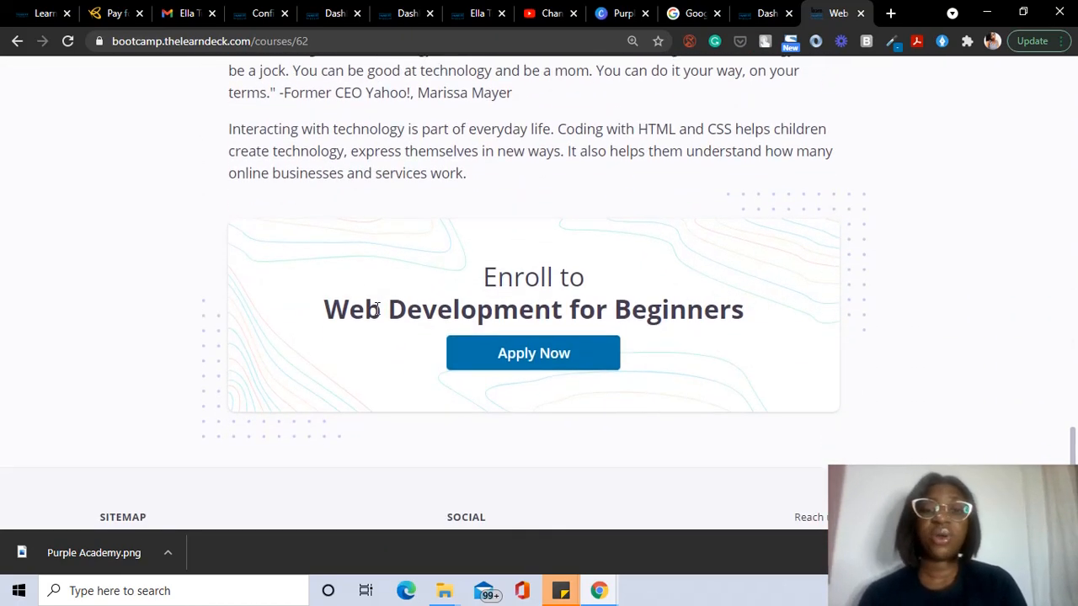
{"action": "scroll", "coordinate": [378, 308], "scroll_direction": "up", "scroll_amount": 2}
{"action": "scroll", "coordinate": [378, 309], "scroll_direction": "up", "scroll_amount": 1}
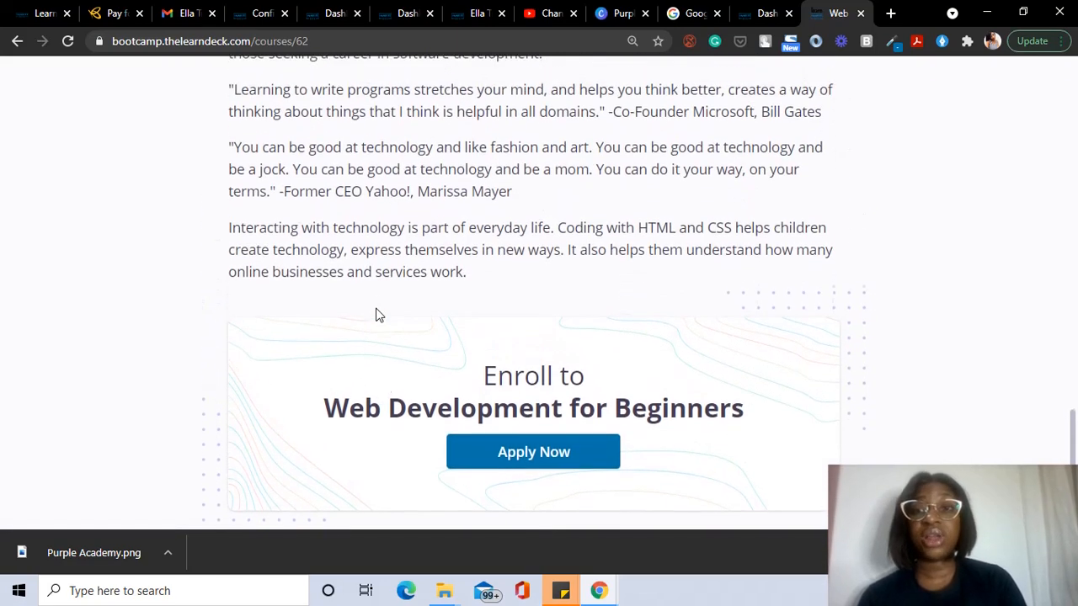
{"action": "scroll", "coordinate": [377, 312], "scroll_direction": "up", "scroll_amount": 1}
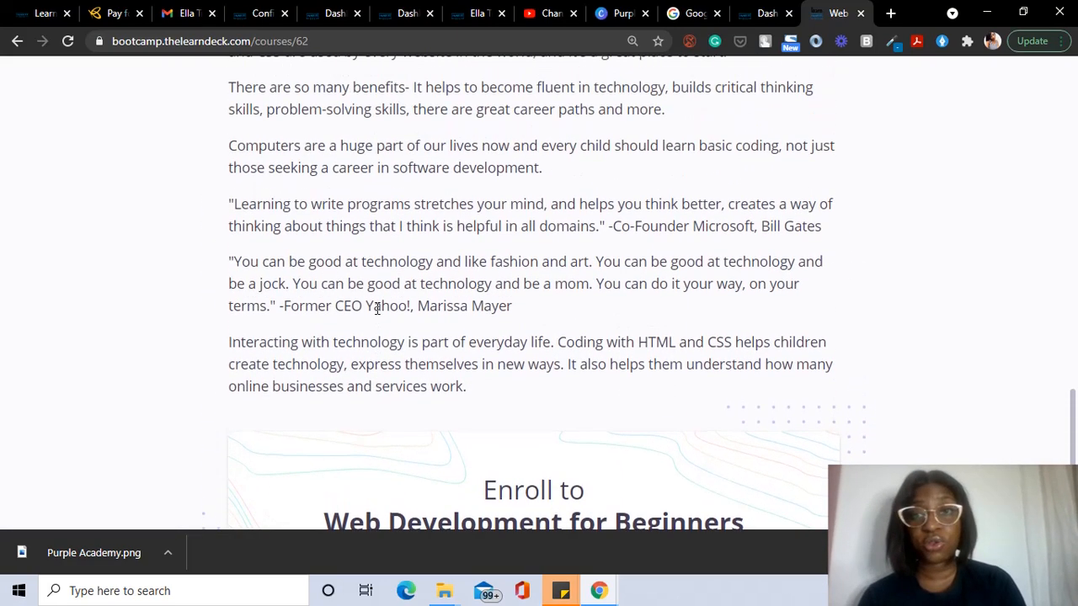
{"action": "scroll", "coordinate": [377, 308], "scroll_direction": "up", "scroll_amount": 2}
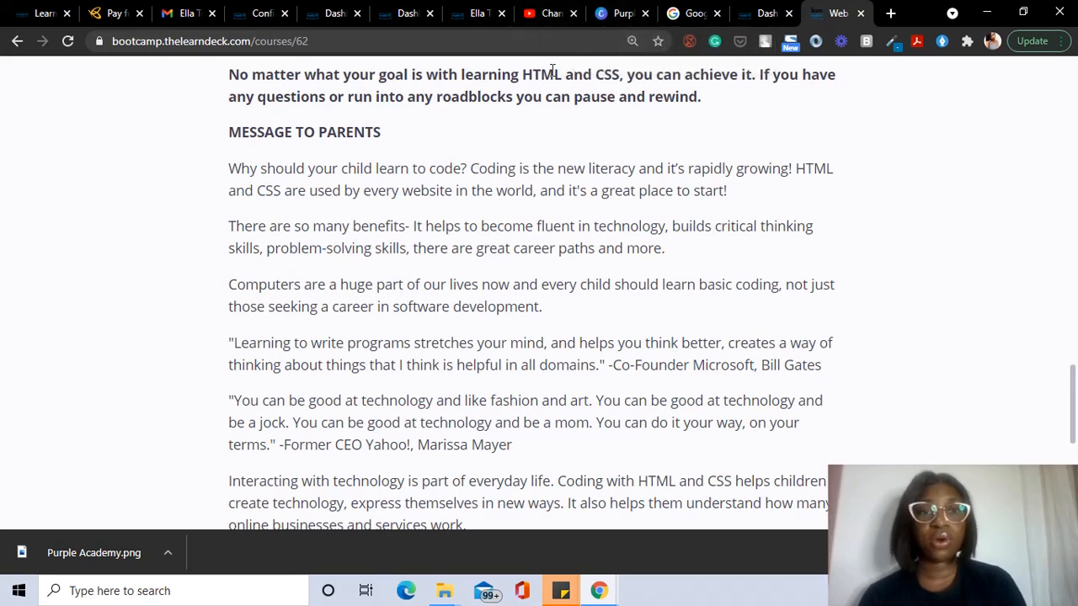
Step: Return to the new course form tab and create the Introduction to Digital Marketing course
{"action": "left_click", "coordinate": [269, 13]}
{"action": "left_click", "coordinate": [306, 19]}
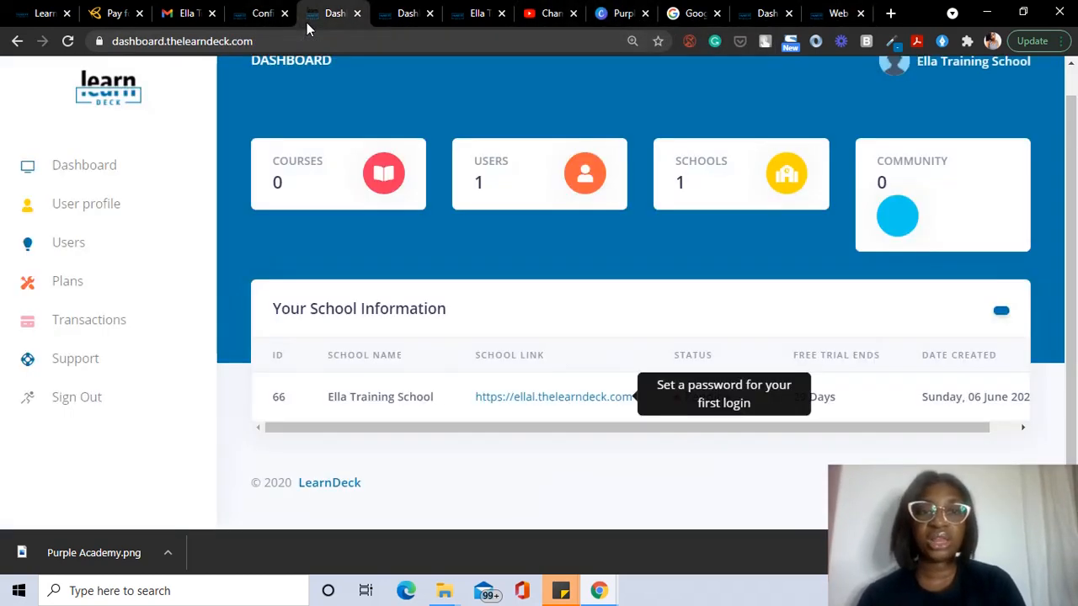
{"action": "left_click", "coordinate": [402, 14]}
{"action": "left_click", "coordinate": [460, 18]}
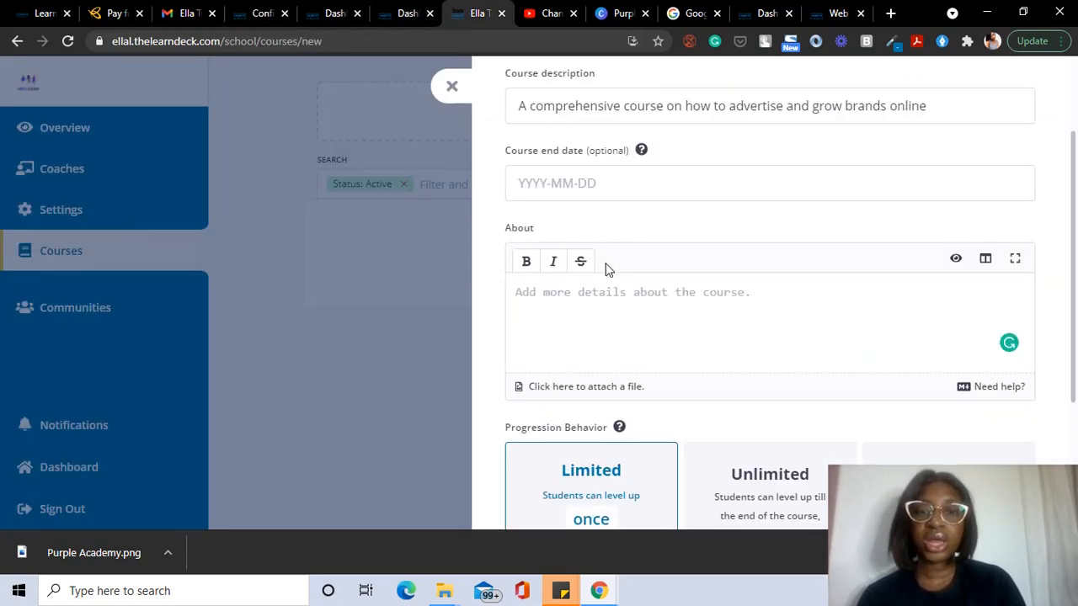
{"action": "scroll", "coordinate": [606, 269], "scroll_direction": "down", "scroll_amount": 3}
{"action": "scroll", "coordinate": [649, 412], "scroll_direction": "down", "scroll_amount": 1}
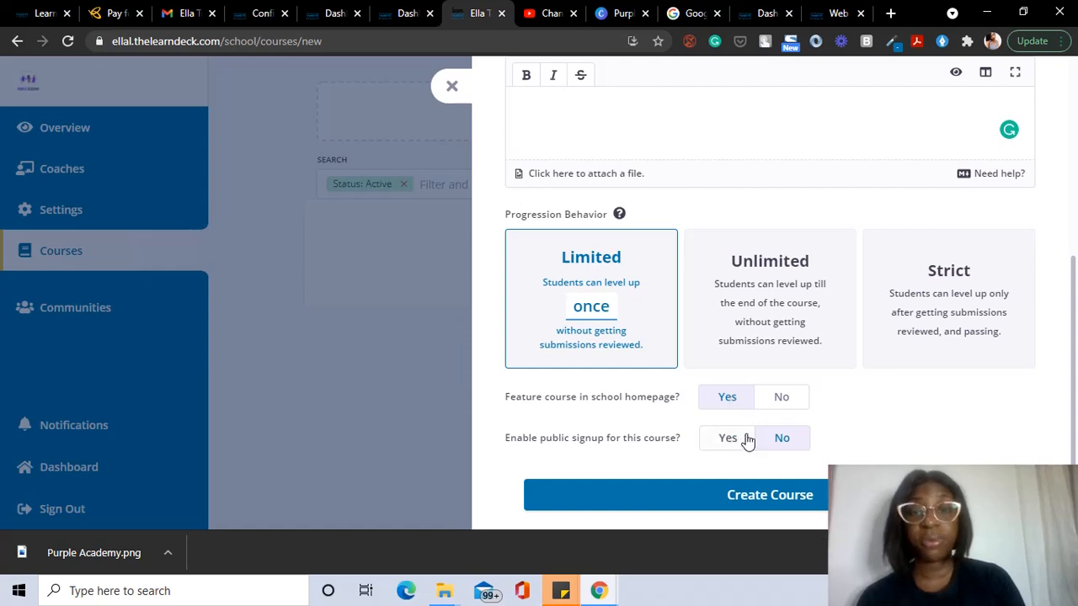
{"action": "left_click", "coordinate": [747, 501]}
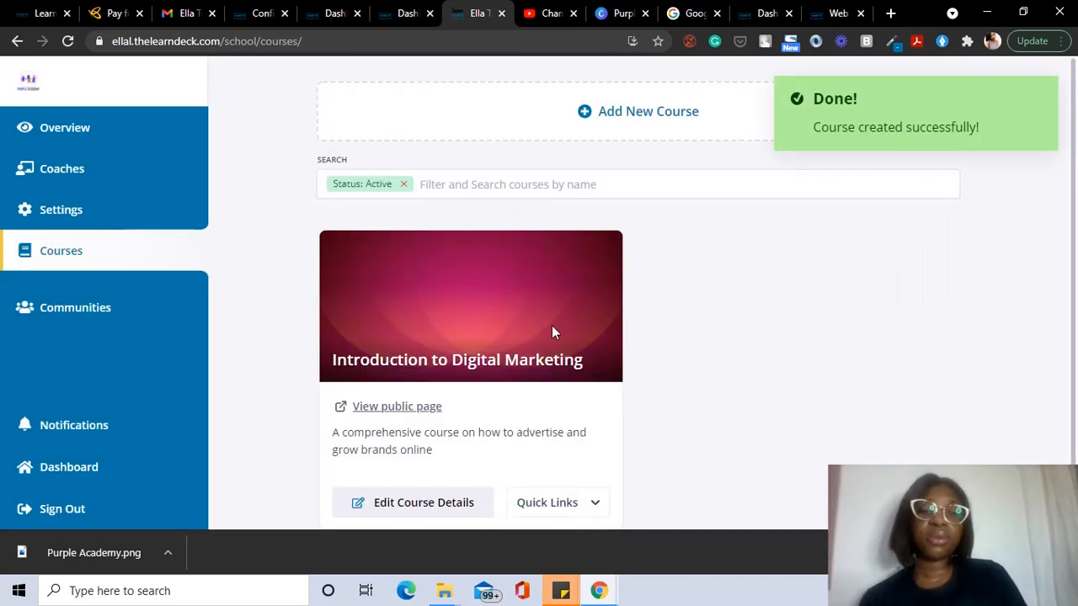
Step: Open Edit Curriculum from the Introduction to Digital Marketing card's Quick Links
{"action": "scroll", "coordinate": [552, 327], "scroll_direction": "down", "scroll_amount": 1}
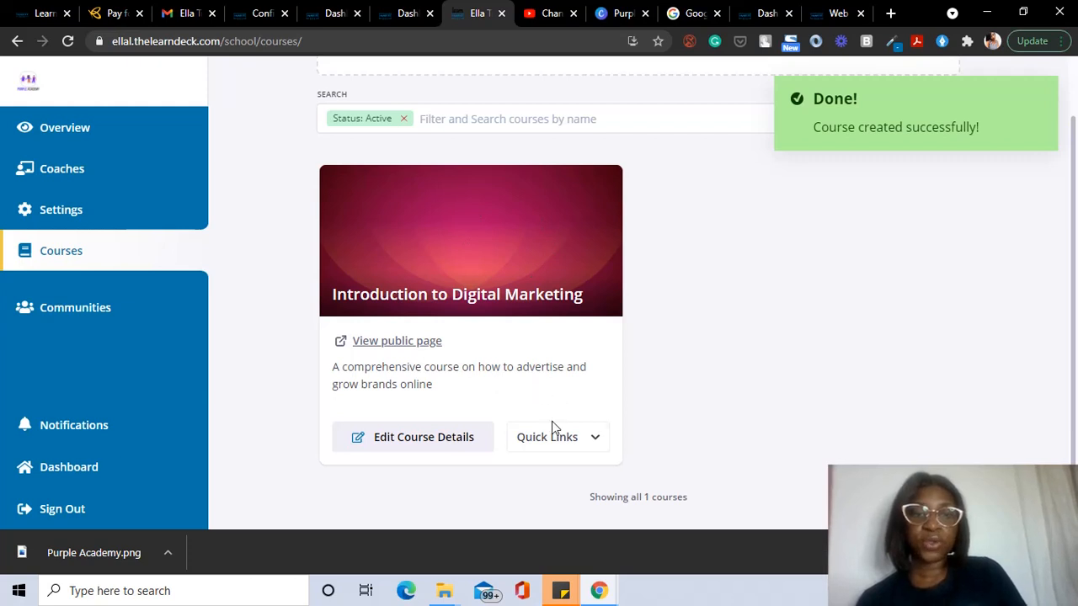
{"action": "left_click", "coordinate": [547, 444]}
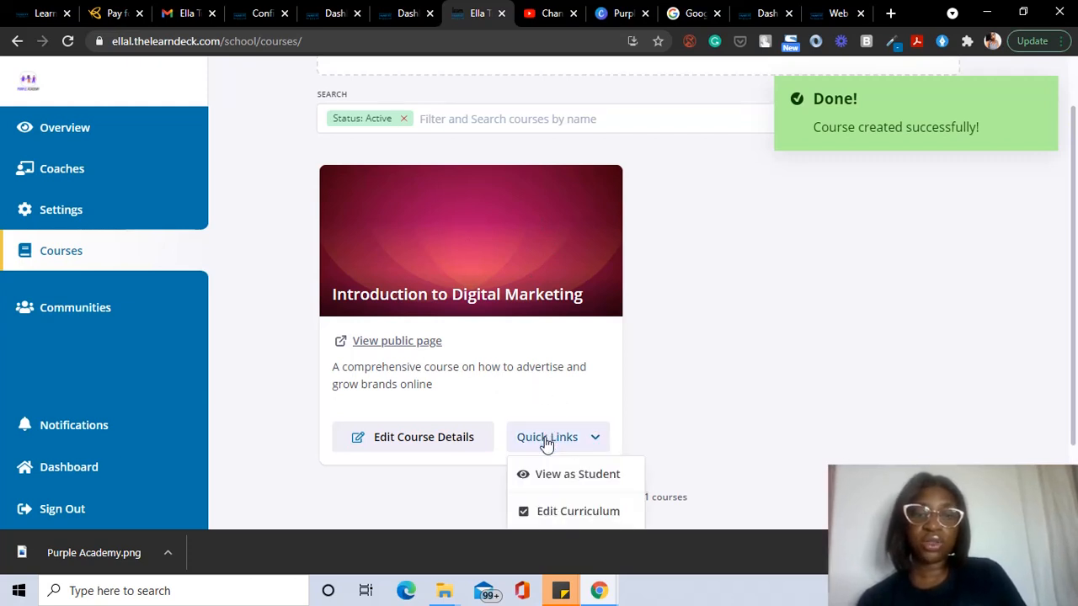
{"action": "scroll", "coordinate": [546, 444], "scroll_direction": "down", "scroll_amount": 1}
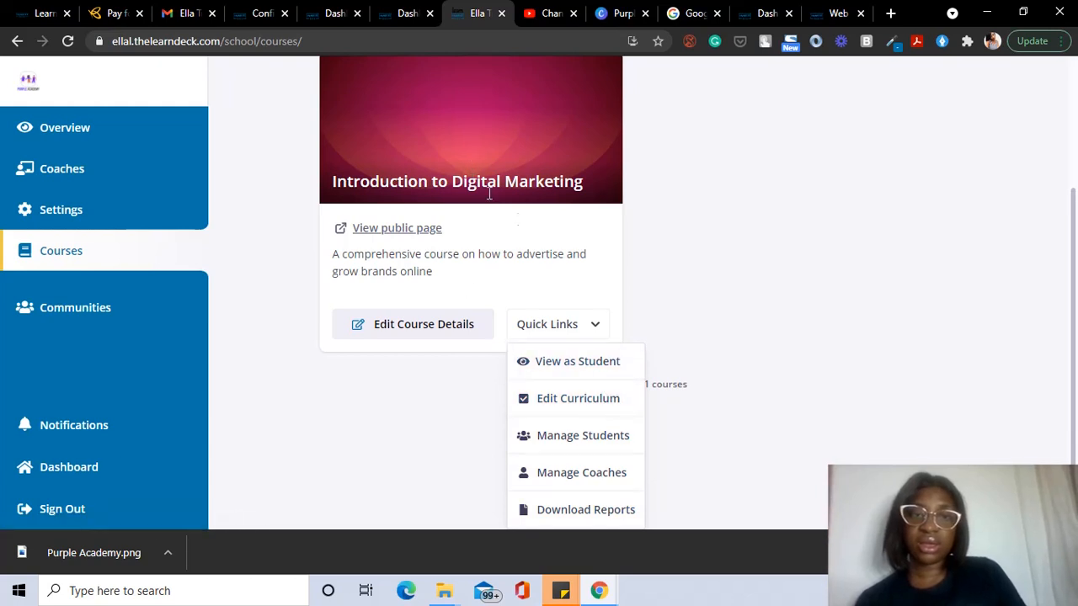
{"action": "left_click", "coordinate": [578, 400]}
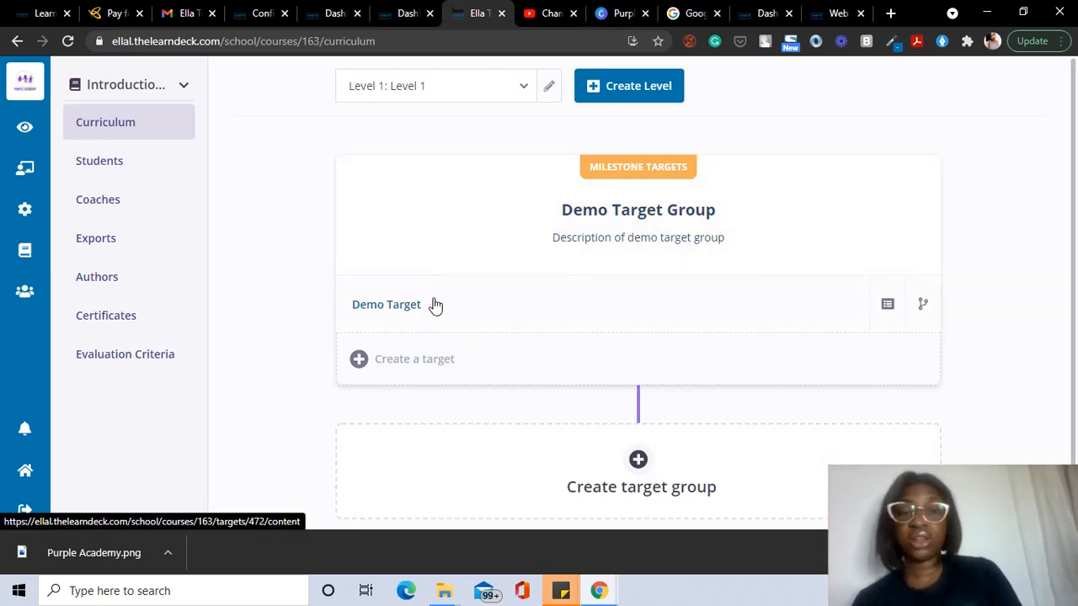
Step: Retitle the demo group 'Social Media Management', describe it as a short social-media-terms module, and open Demo Target
{"action": "left_click", "coordinate": [638, 215]}
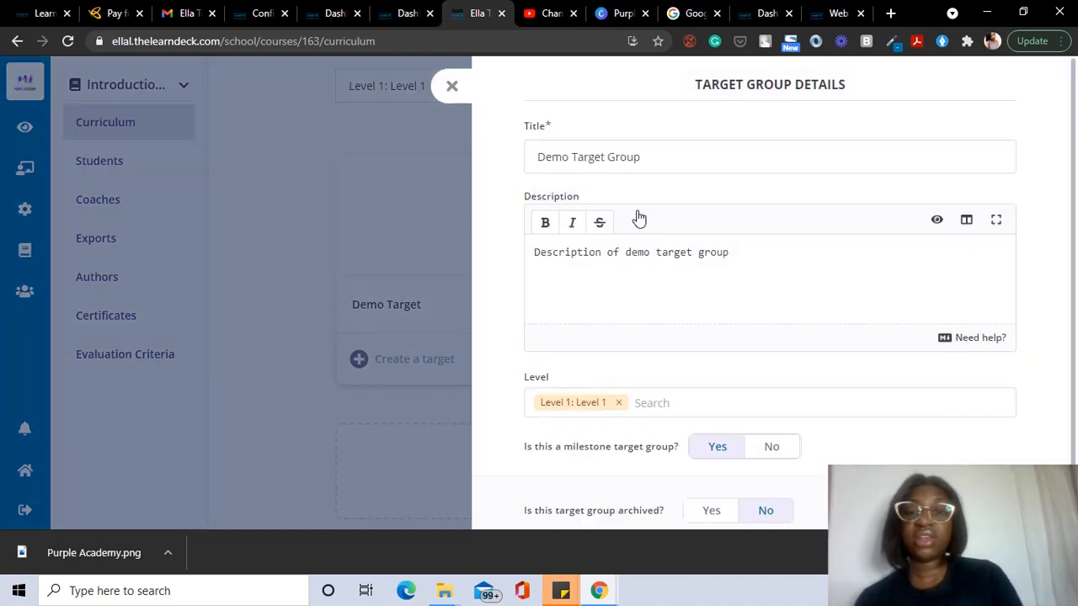
{"action": "left_click_drag", "start_coordinate": [659, 156], "coordinate": [540, 199]}
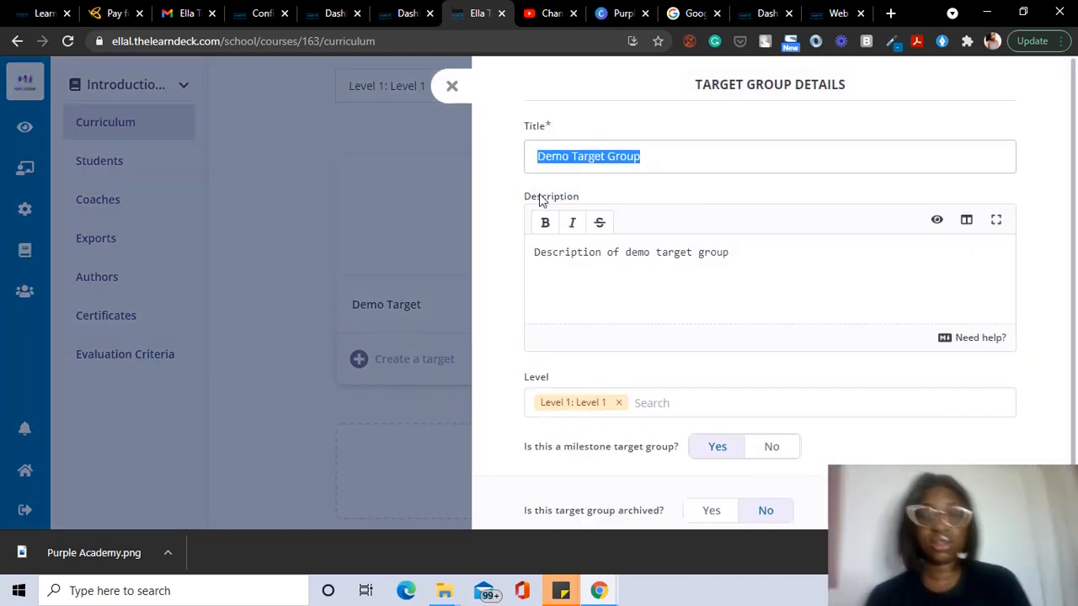
{"action": "key", "text": "BackSpace"}
{"action": "type", "text": "Social Media Management"}
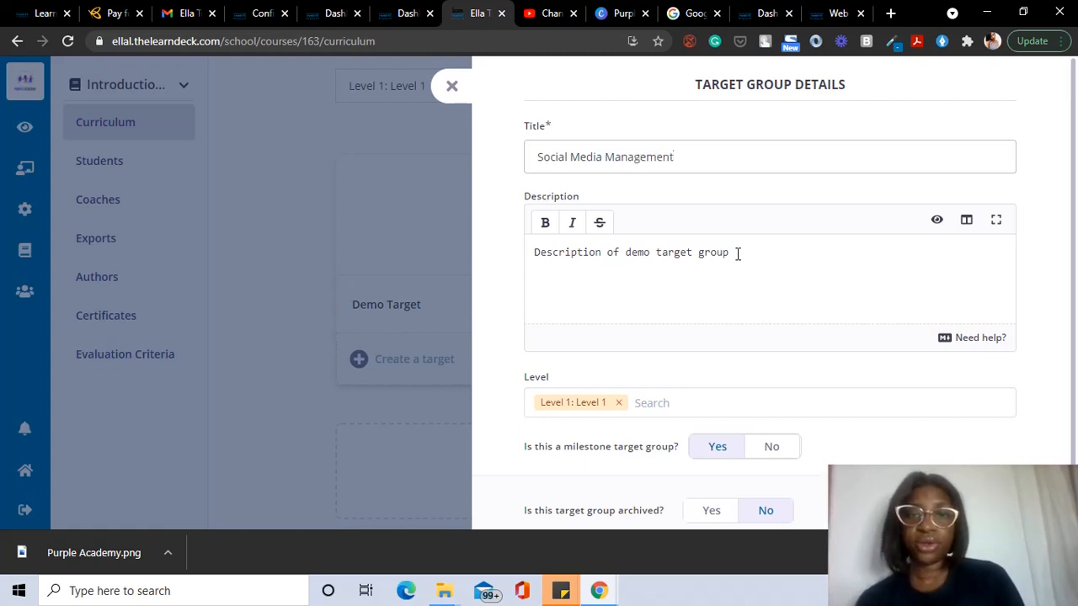
{"action": "key", "text": "ctrl+a"}
{"action": "key", "text": "BackSpace"}
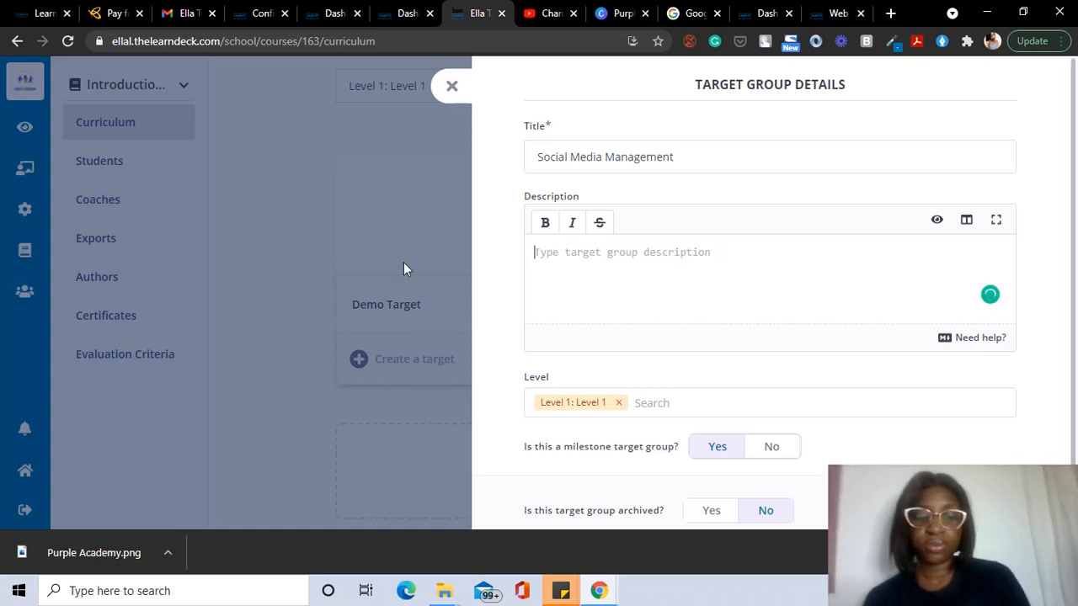
{"action": "type", "text": "A sho"}
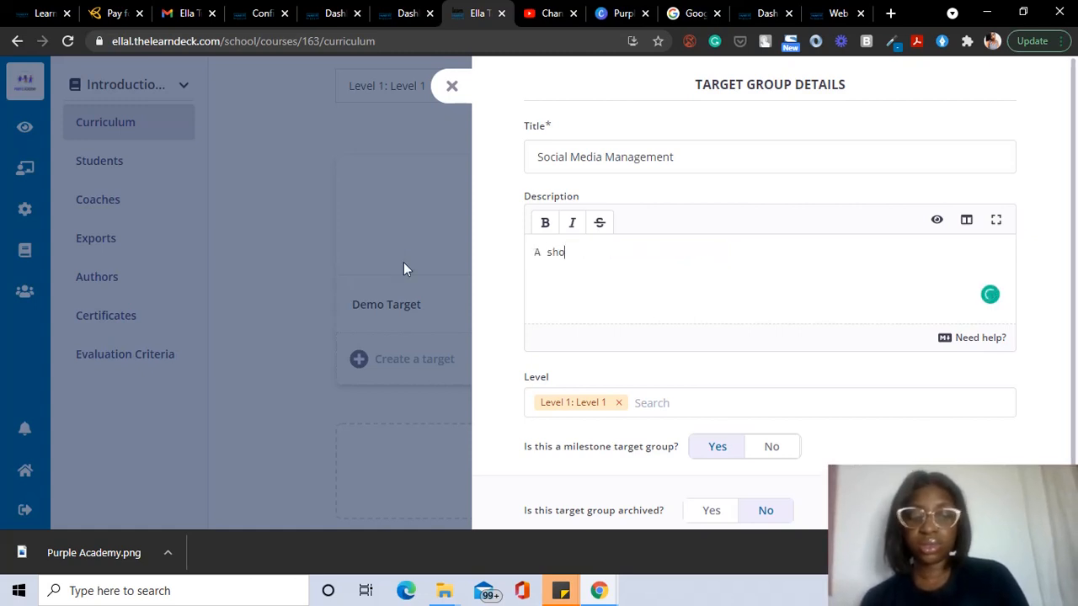
{"action": "type", "text": "rt"}
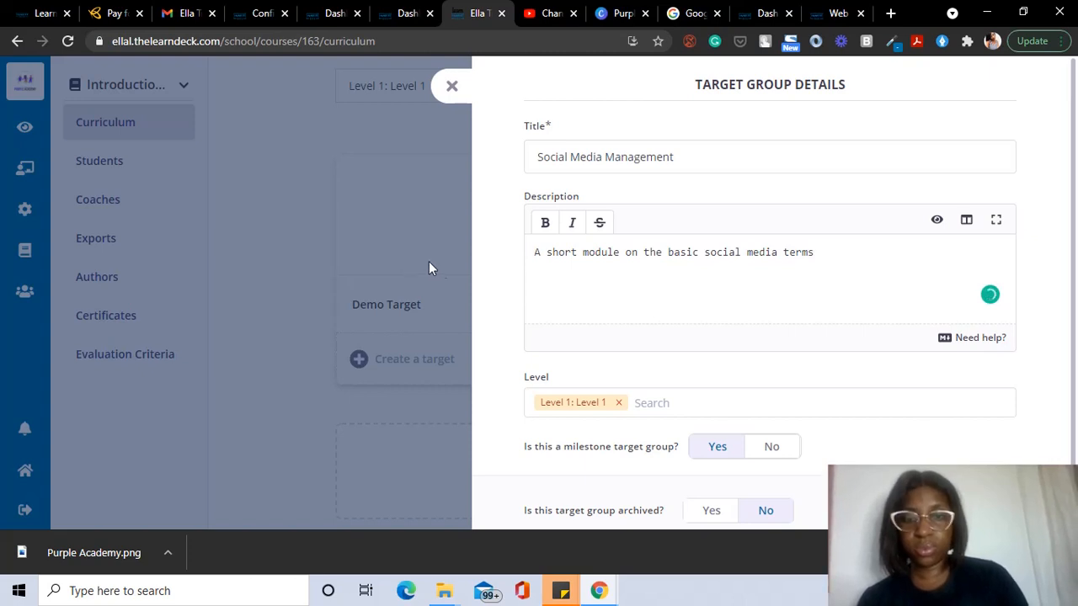
{"action": "scroll", "coordinate": [581, 318], "scroll_direction": "down", "scroll_amount": 1}
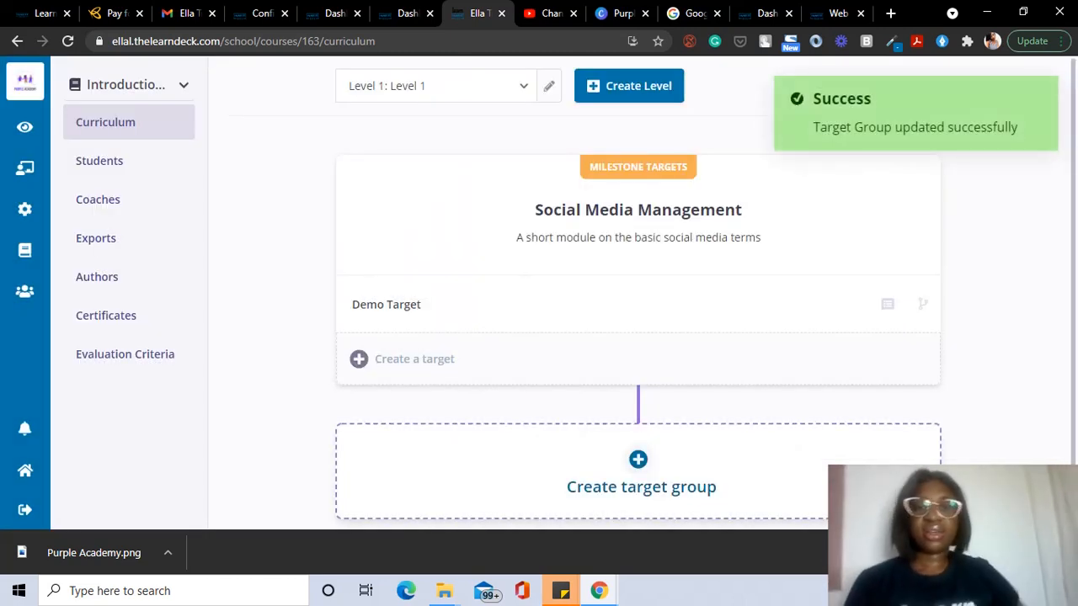
{"action": "left_click", "coordinate": [399, 312]}
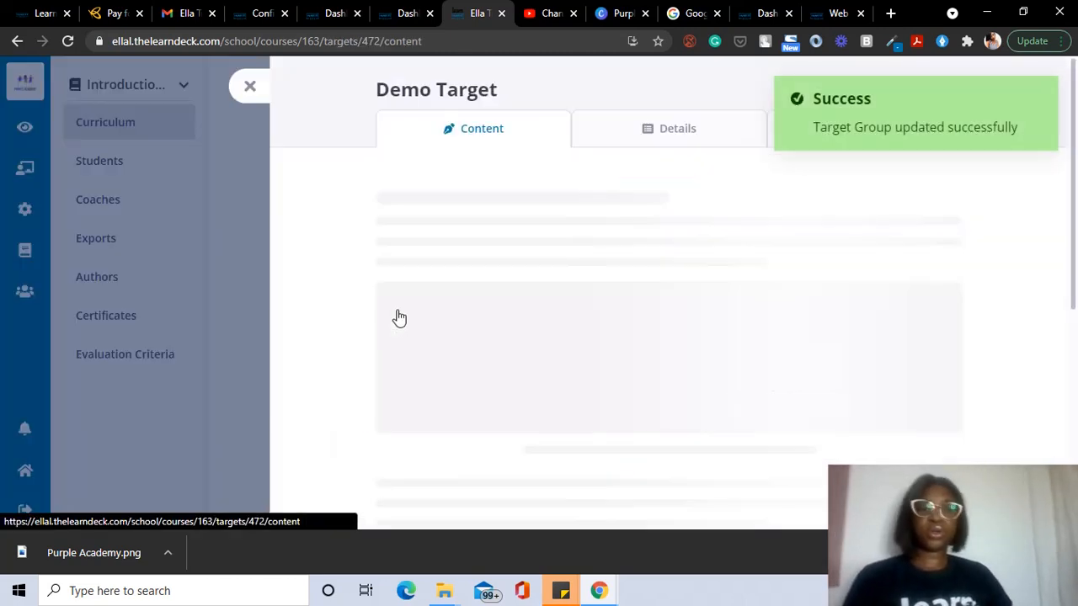
Step: Change the Demo Target's title to 'Introduction' in its Details settings
{"action": "left_click", "coordinate": [671, 133]}
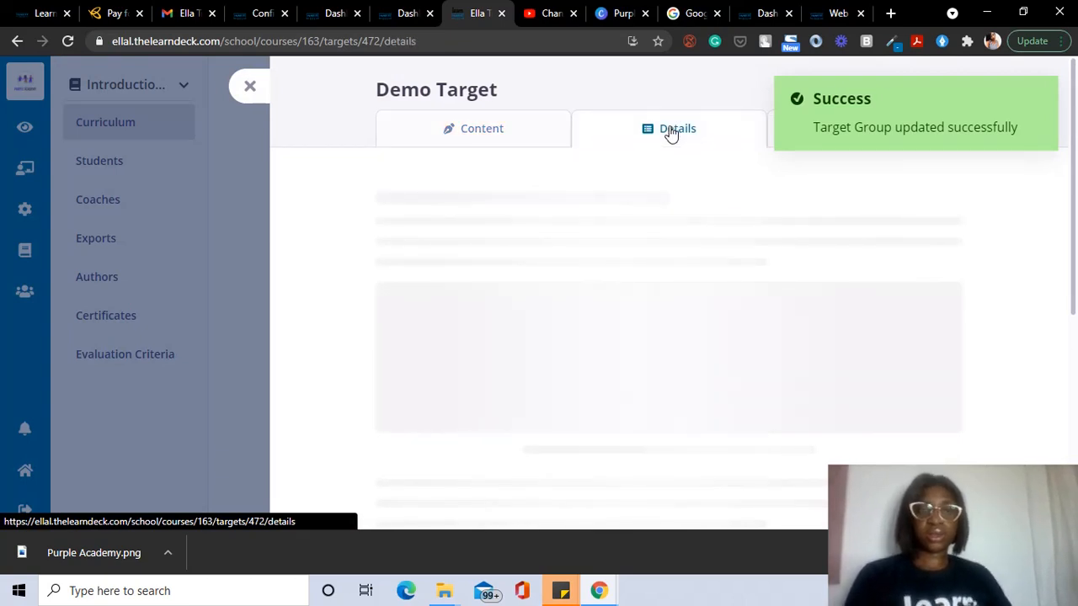
{"action": "left_click_drag", "start_coordinate": [514, 214], "coordinate": [283, 269]}
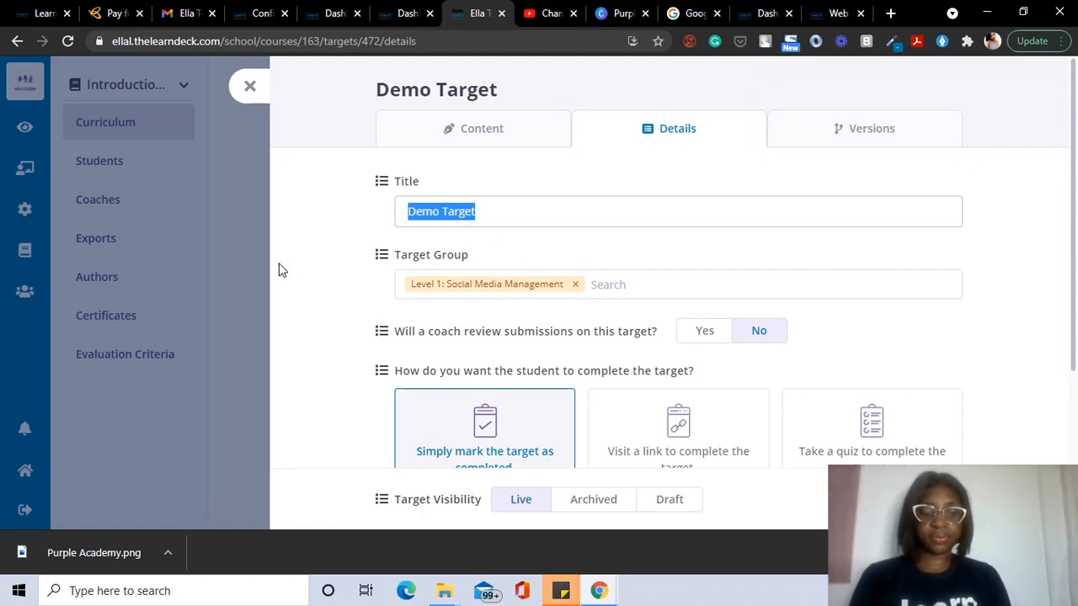
{"action": "type", "text": "Introduction"}
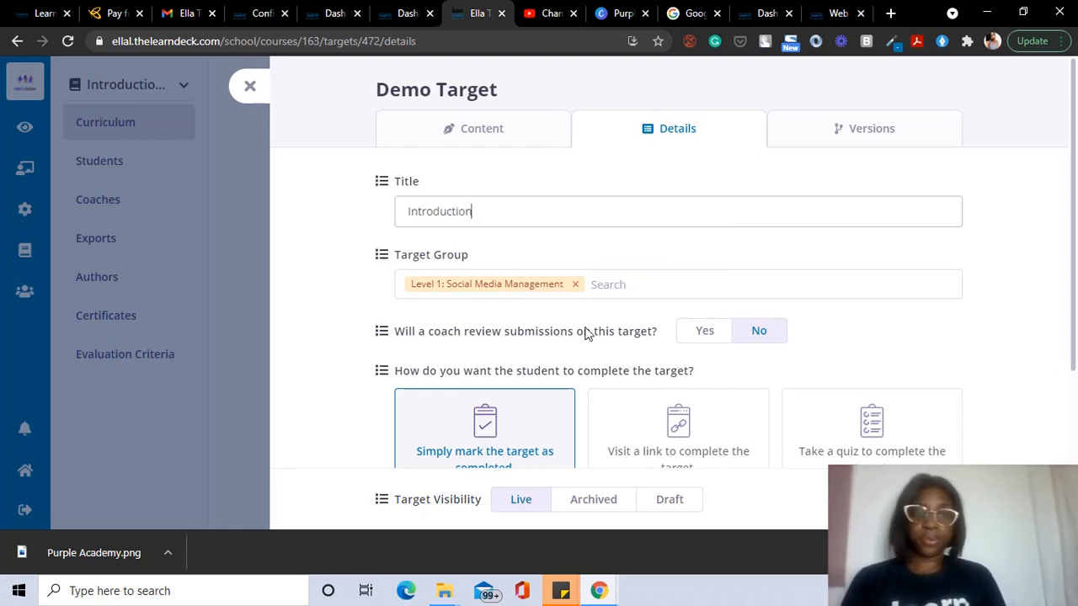
{"action": "scroll", "coordinate": [588, 332], "scroll_direction": "down", "scroll_amount": 1}
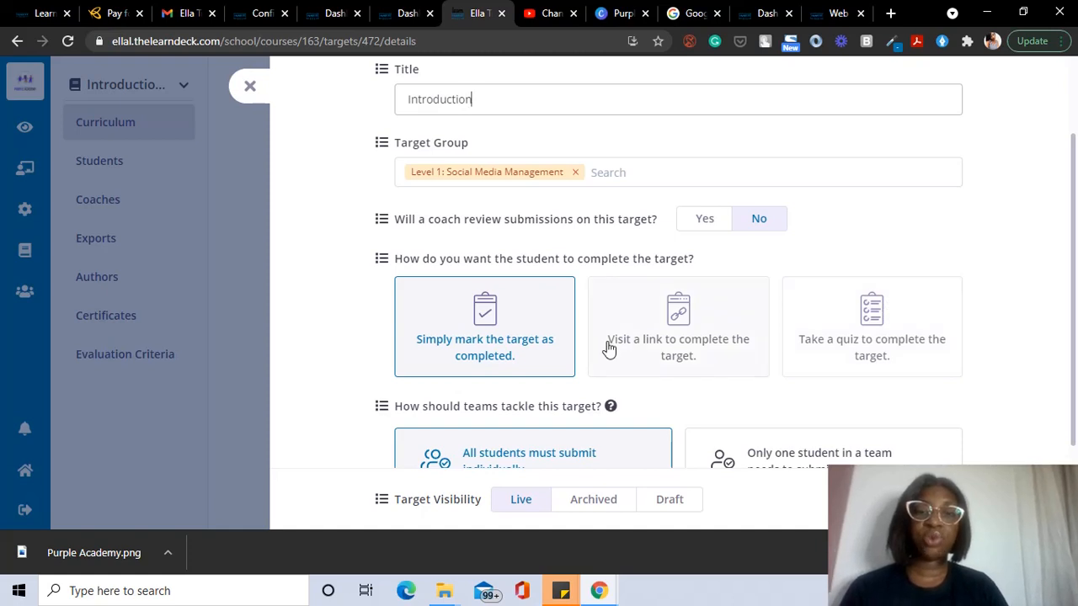
{"action": "scroll", "coordinate": [758, 341], "scroll_direction": "down", "scroll_amount": 1}
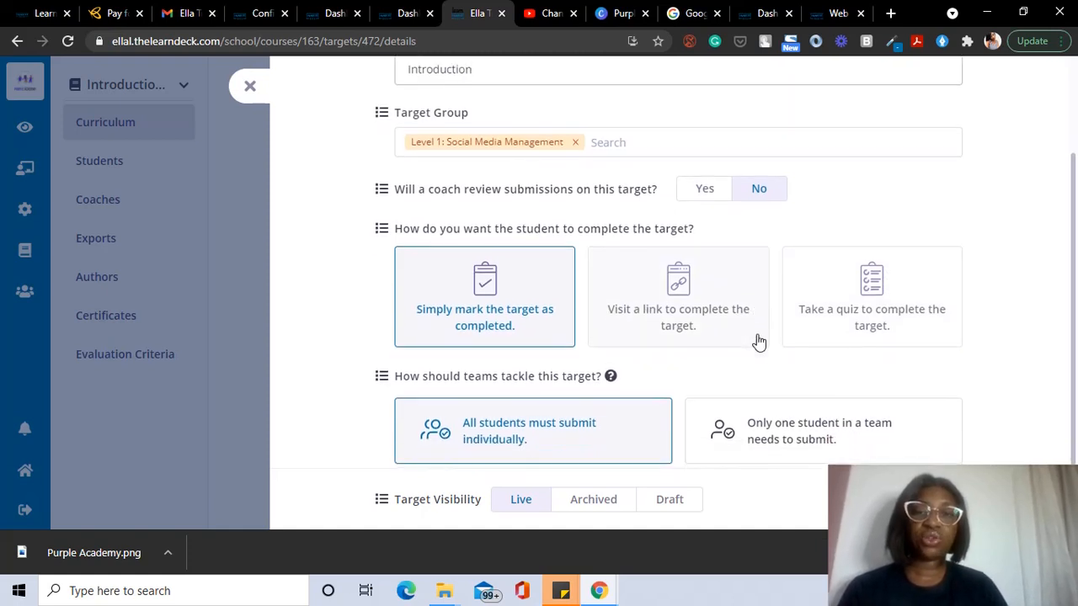
Step: Turn coach review on, browse the submission step types, then turn coach review back off
{"action": "left_click", "coordinate": [707, 200]}
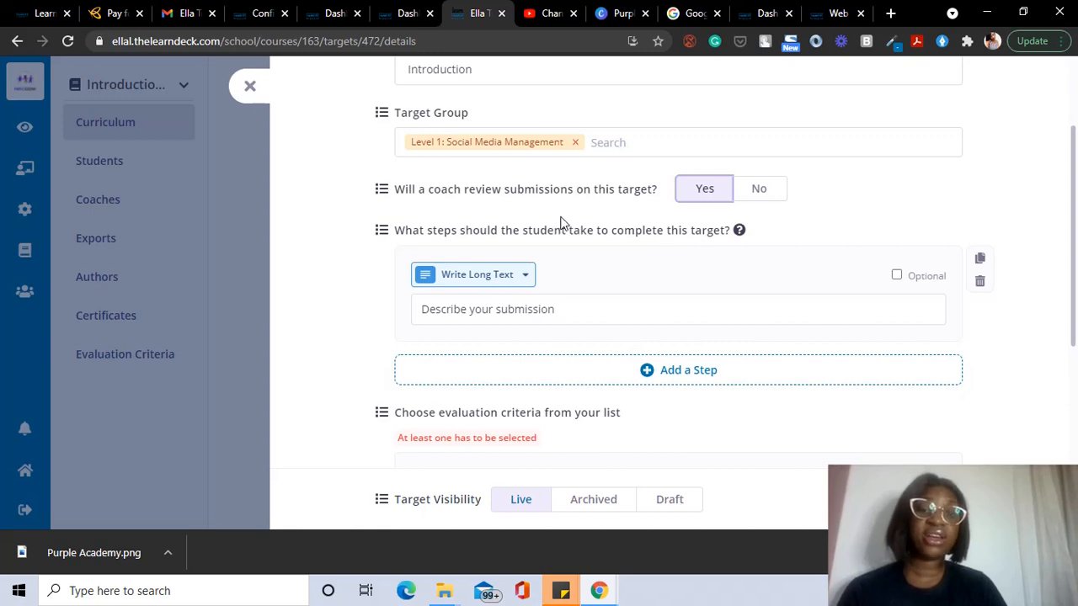
{"action": "left_click", "coordinate": [523, 278]}
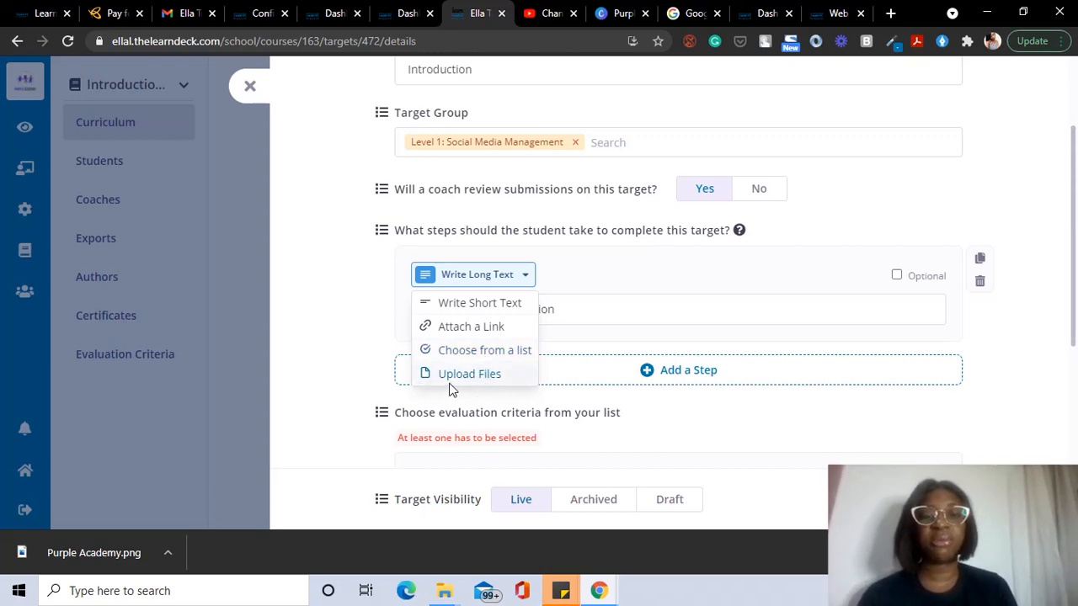
{"action": "left_click", "coordinate": [866, 250]}
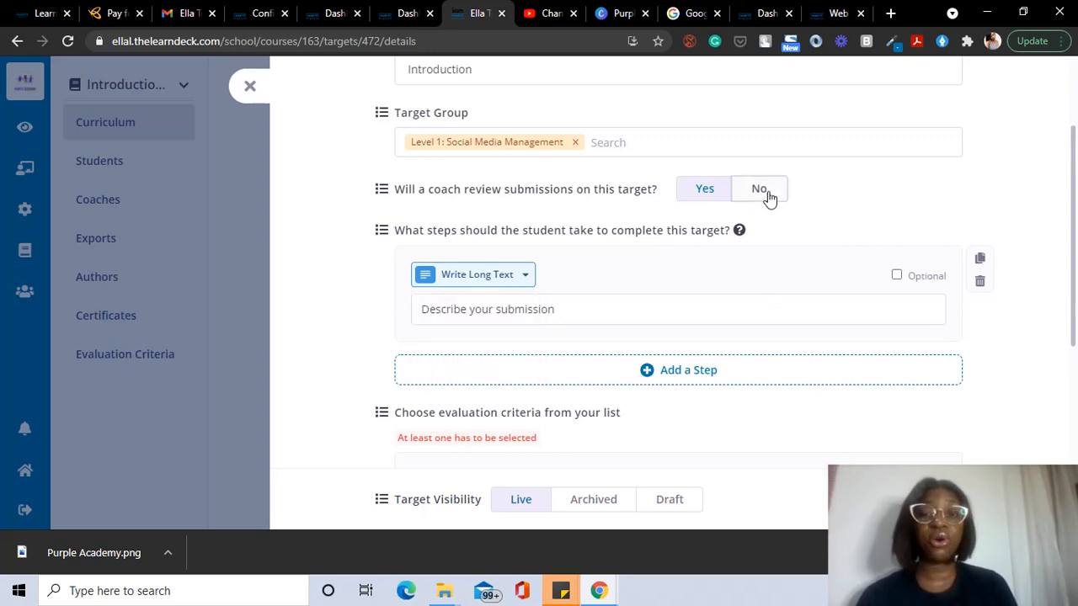
{"action": "left_click", "coordinate": [767, 196]}
Step: Make the target completed by taking a quiz, leaving an empty Question 1
{"action": "left_click", "coordinate": [870, 280]}
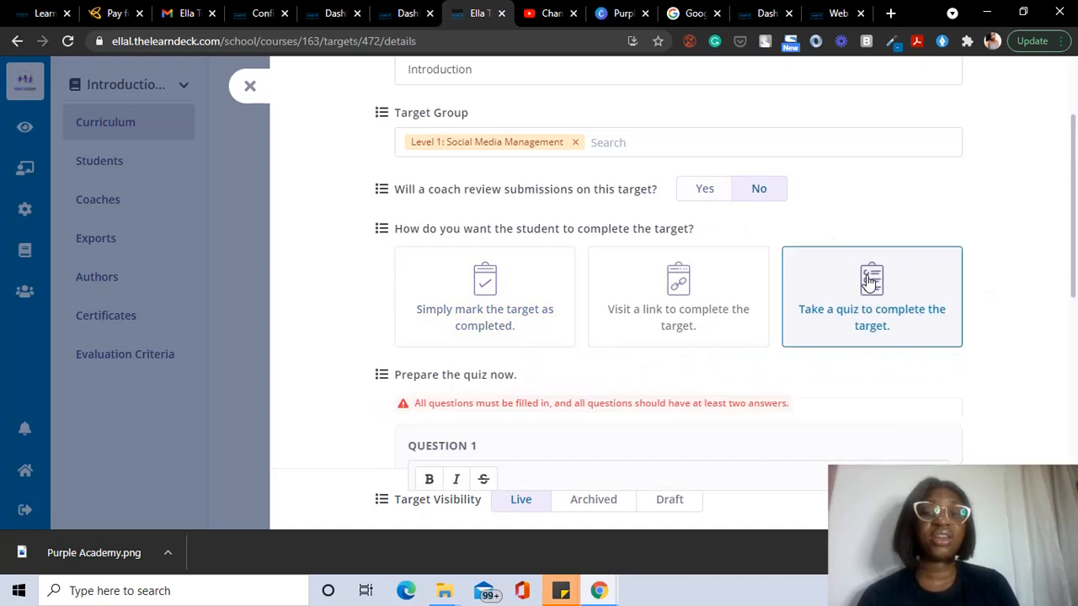
{"action": "scroll", "coordinate": [831, 346], "scroll_direction": "down", "scroll_amount": 1}
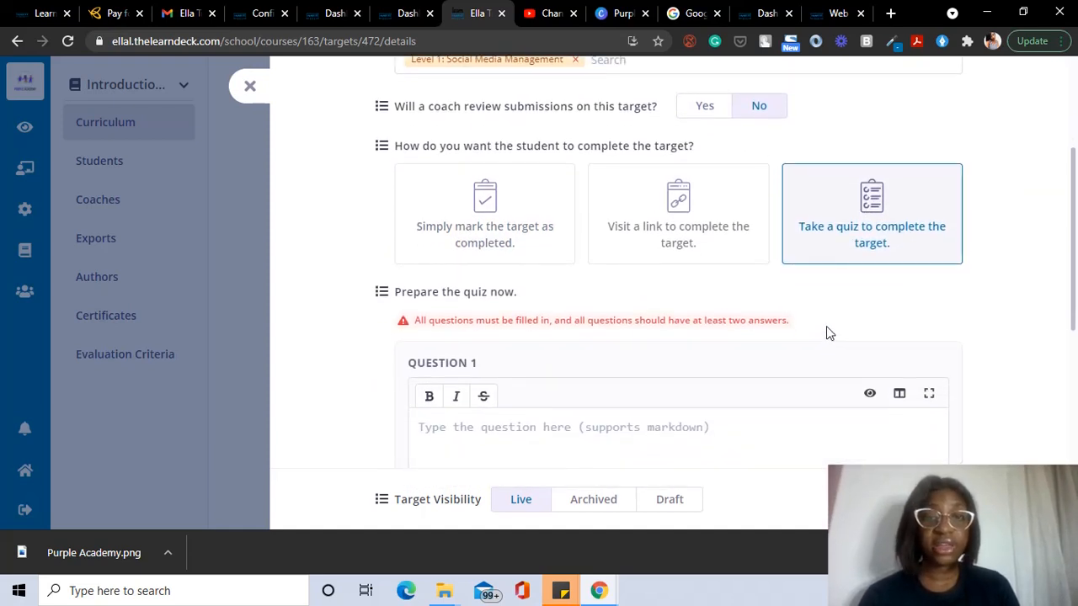
{"action": "scroll", "coordinate": [516, 375], "scroll_direction": "down", "scroll_amount": 1}
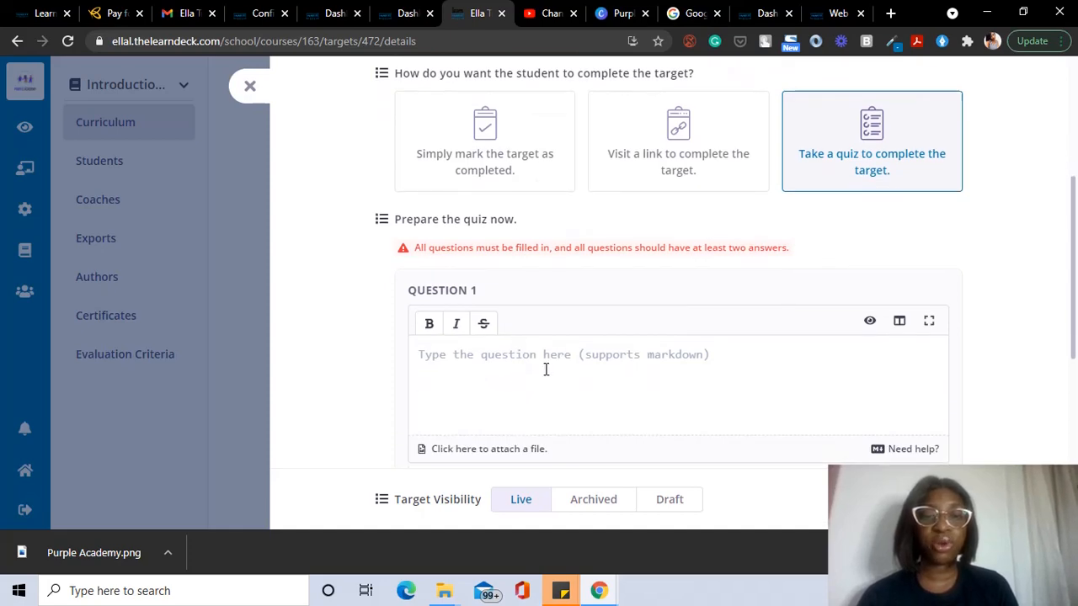
{"action": "scroll", "coordinate": [546, 369], "scroll_direction": "down", "scroll_amount": 3}
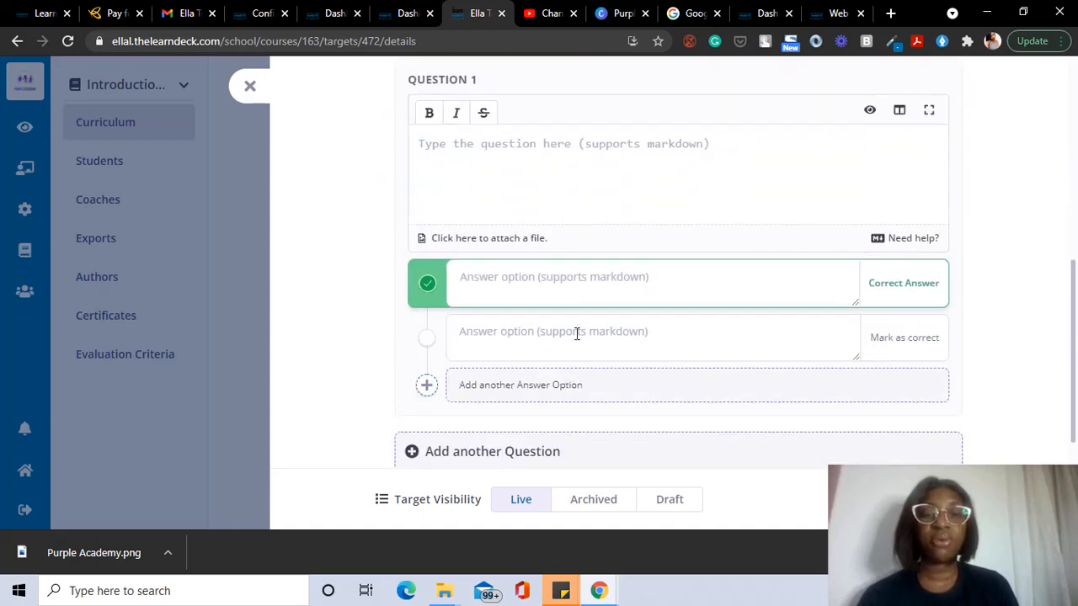
{"action": "scroll", "coordinate": [686, 264], "scroll_direction": "up", "scroll_amount": 6}
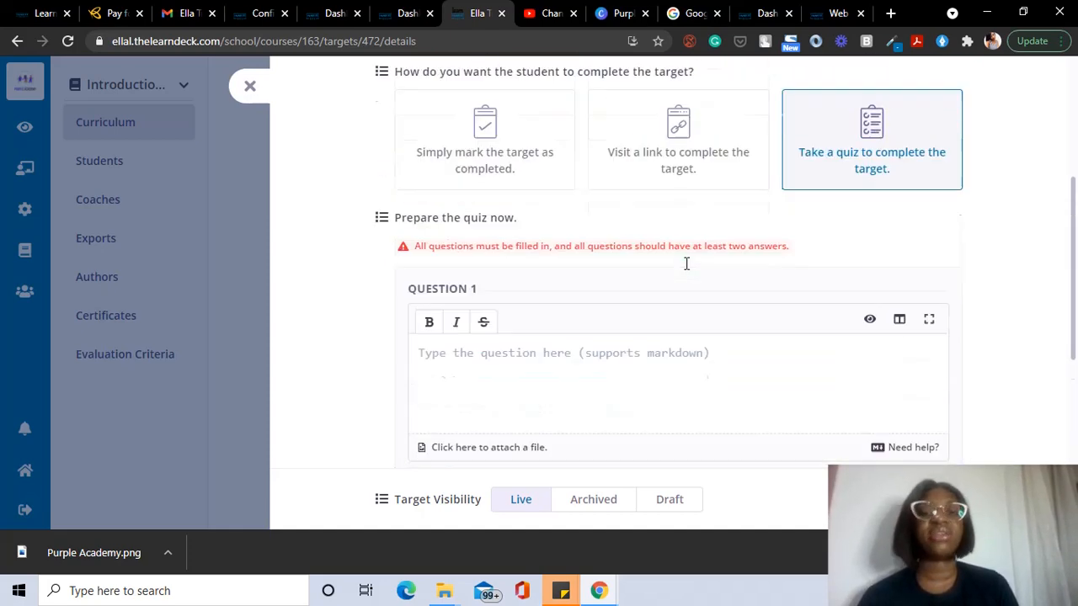
{"action": "scroll", "coordinate": [625, 283], "scroll_direction": "down", "scroll_amount": 3}
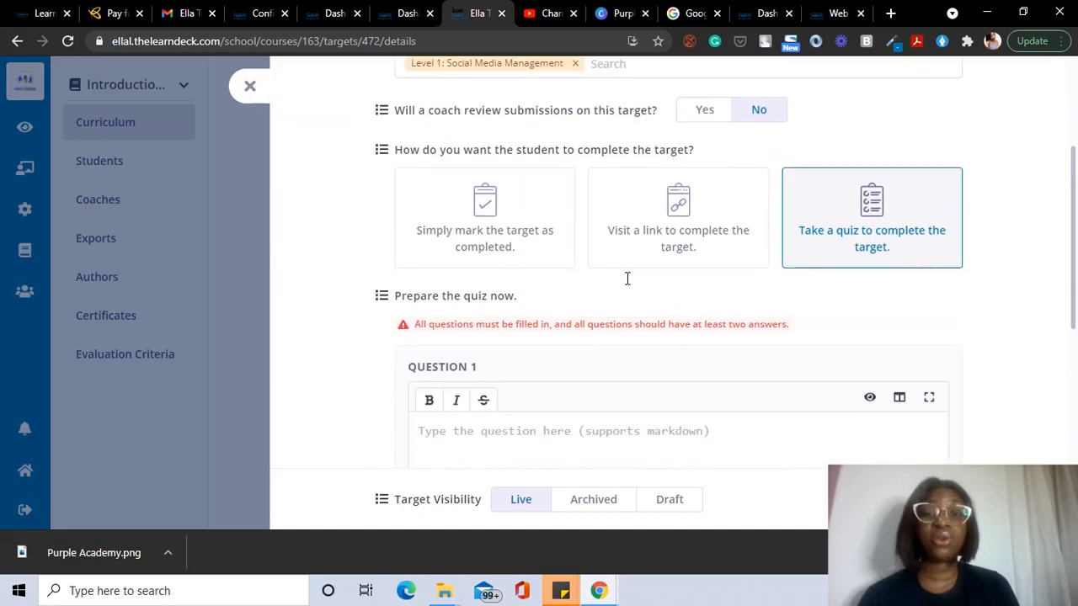
{"action": "scroll", "coordinate": [626, 282], "scroll_direction": "up", "scroll_amount": 3}
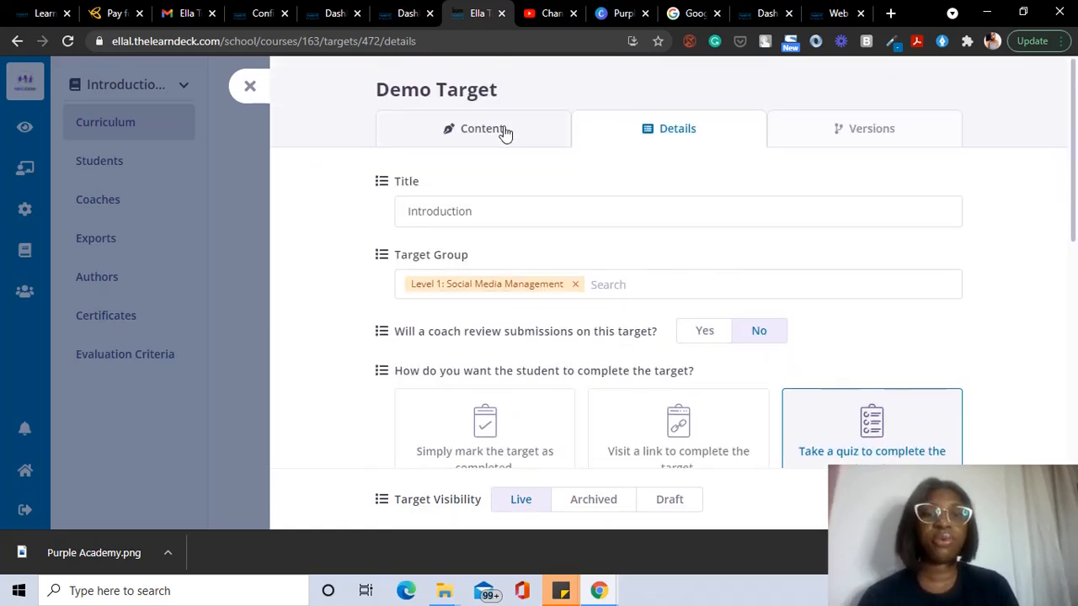
Step: Switch to the target's content, discard unsaved detail changes, and delete the sample markdown guide
{"action": "left_click", "coordinate": [497, 137]}
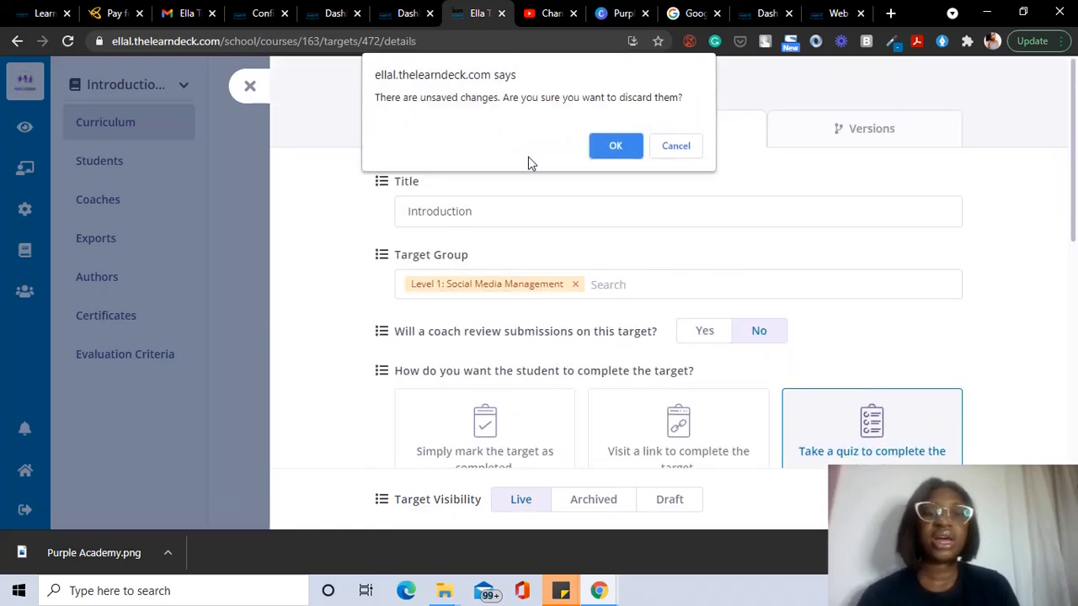
{"action": "left_click", "coordinate": [619, 144]}
{"action": "scroll", "coordinate": [625, 235], "scroll_direction": "down", "scroll_amount": 1}
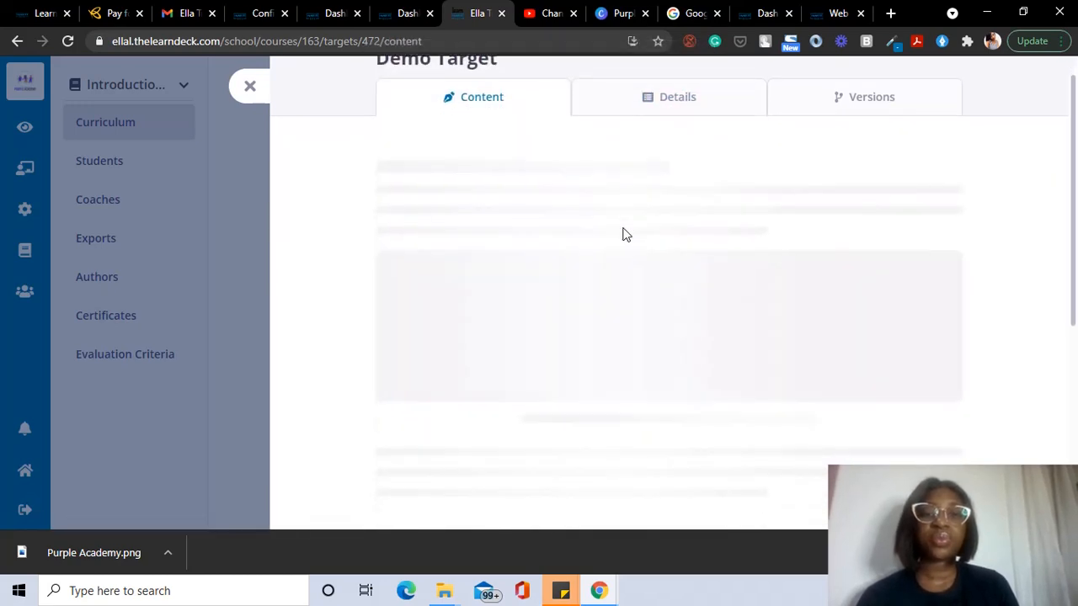
{"action": "scroll", "coordinate": [625, 236], "scroll_direction": "down", "scroll_amount": 2}
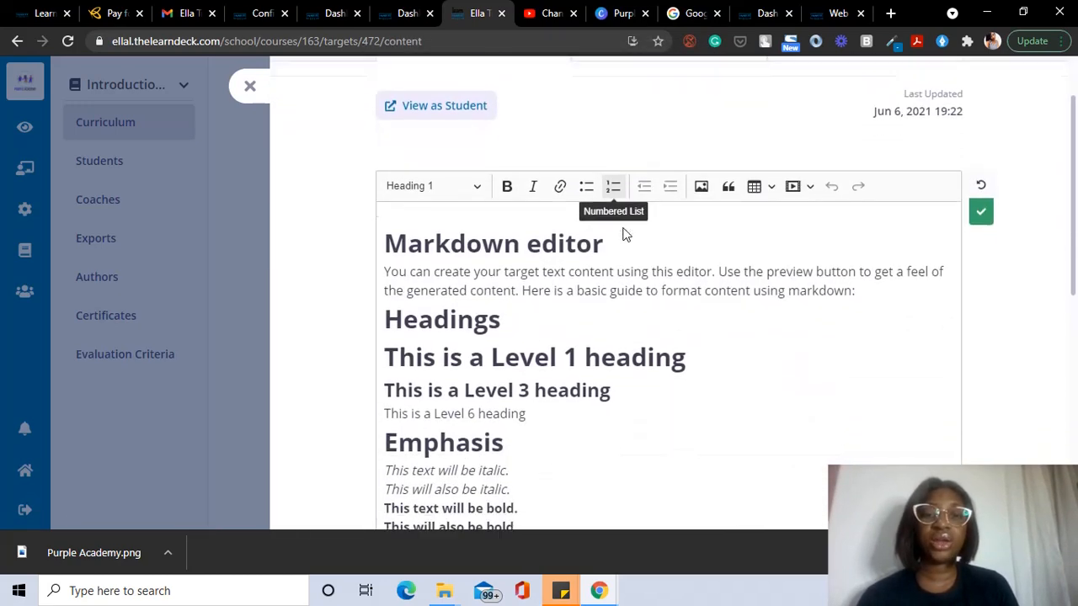
{"action": "scroll", "coordinate": [553, 309], "scroll_direction": "down", "scroll_amount": 5}
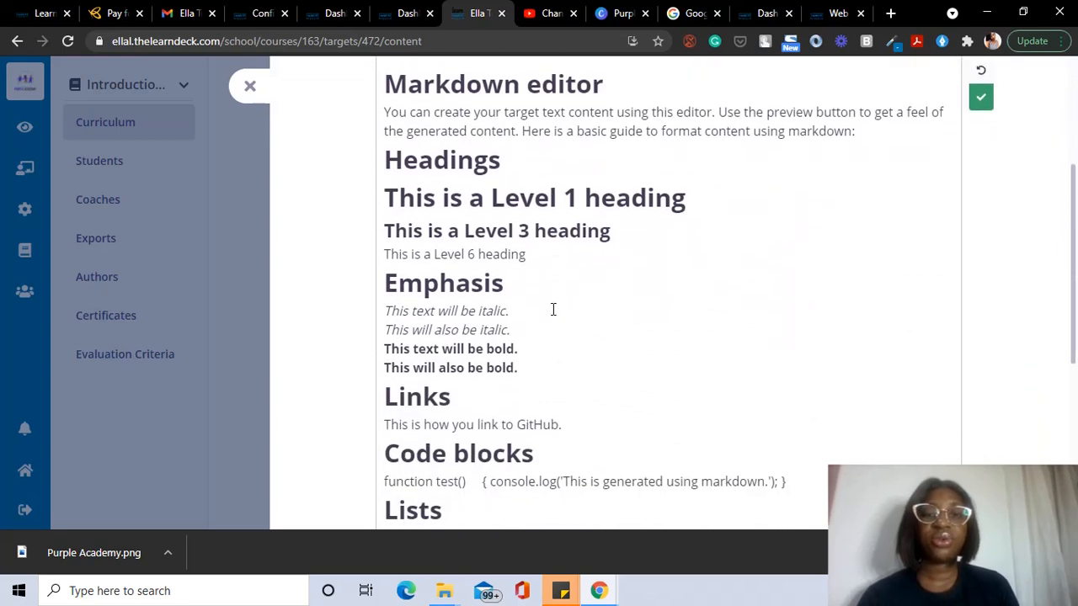
{"action": "scroll", "coordinate": [553, 309], "scroll_direction": "down", "scroll_amount": 1}
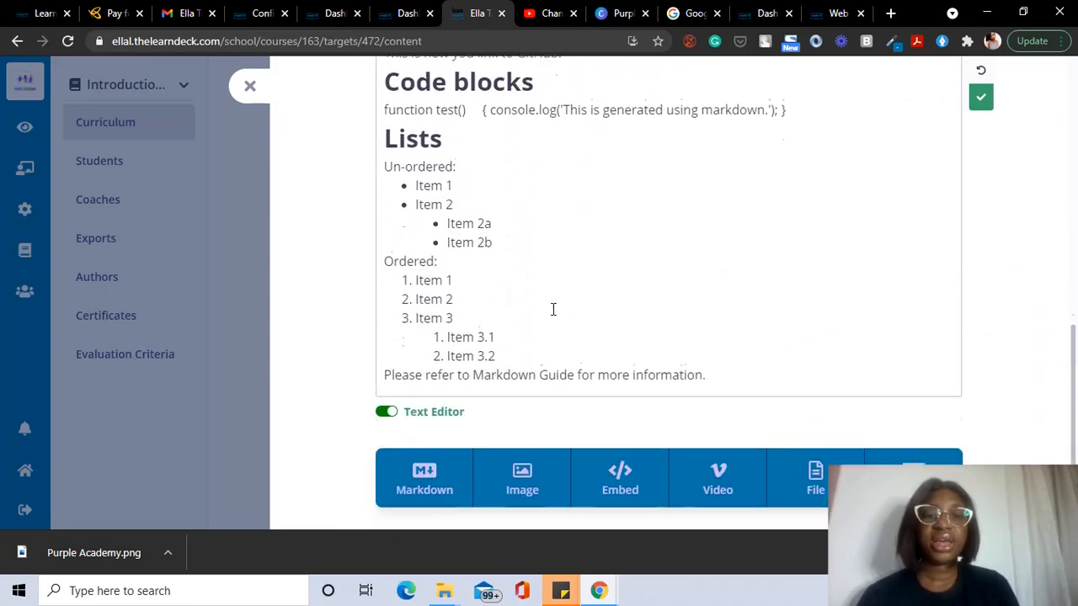
{"action": "scroll", "coordinate": [550, 308], "scroll_direction": "up", "scroll_amount": 6}
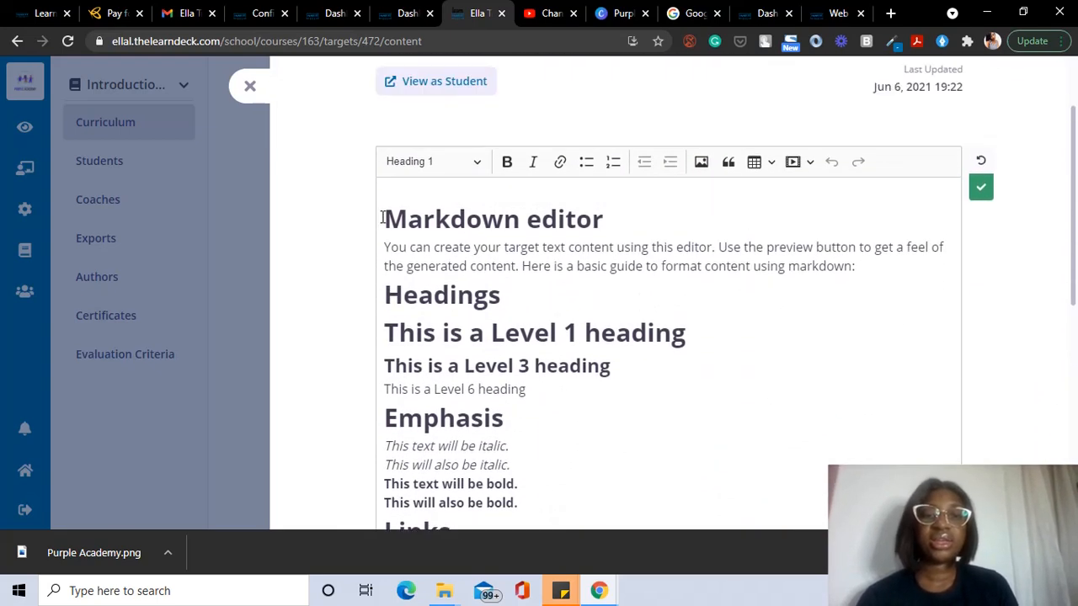
{"action": "left_click_drag", "start_coordinate": [381, 218], "coordinate": [651, 575]}
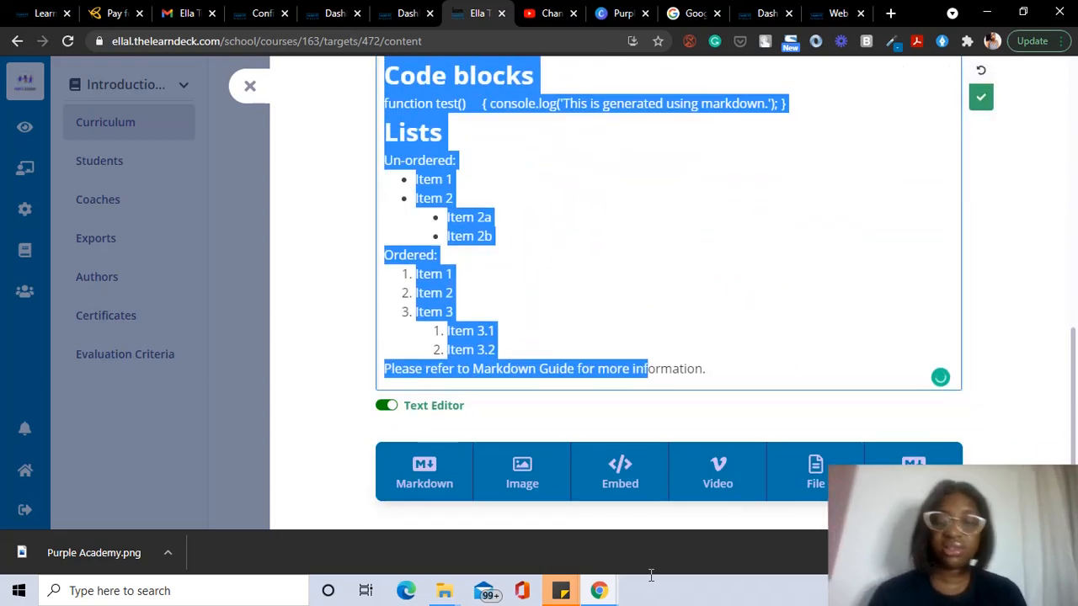
{"action": "key", "text": "BackSpace"}
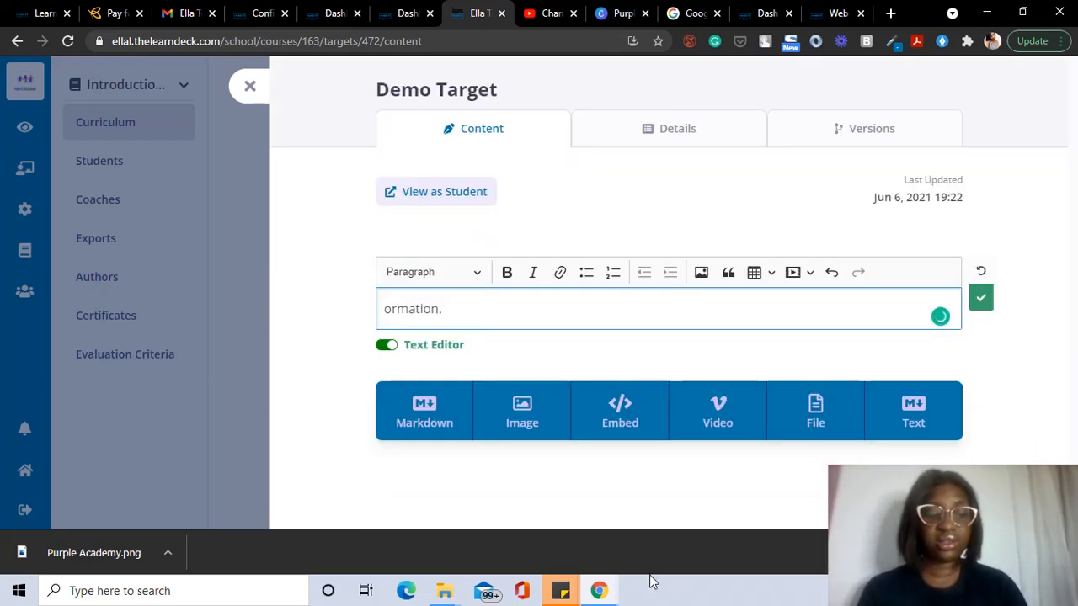
Step: Write bold 'Formation.' with a 'New course' line below and save the text block
{"action": "type", "text": "F"}
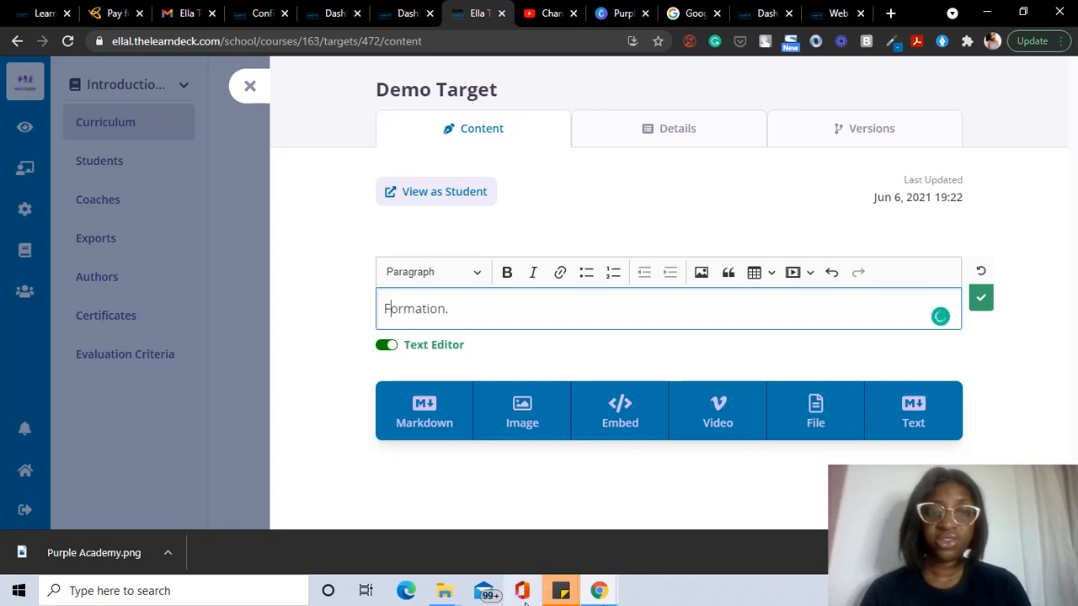
{"action": "left_click_drag", "start_coordinate": [457, 313], "coordinate": [355, 318]}
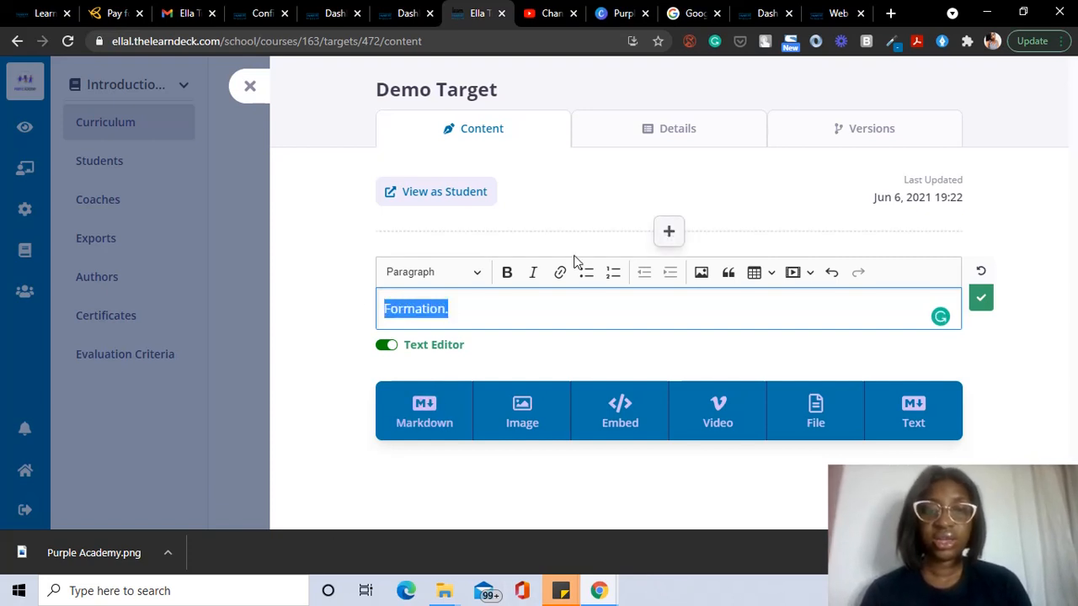
{"action": "left_click", "coordinate": [507, 272]}
{"action": "left_click", "coordinate": [512, 299]}
{"action": "key", "text": "Return"}
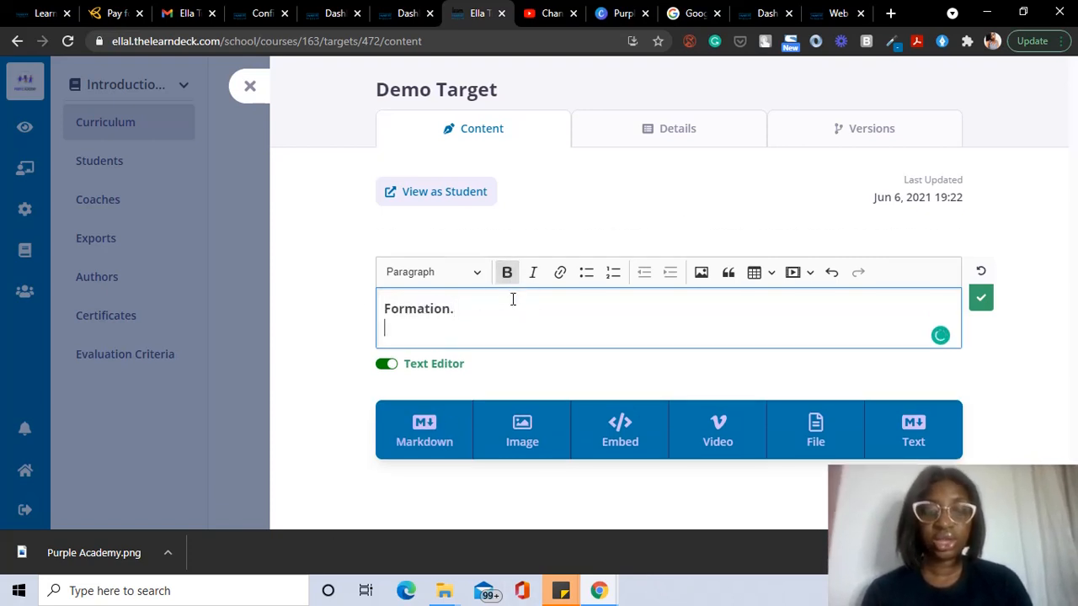
{"action": "type", "text": "New "}
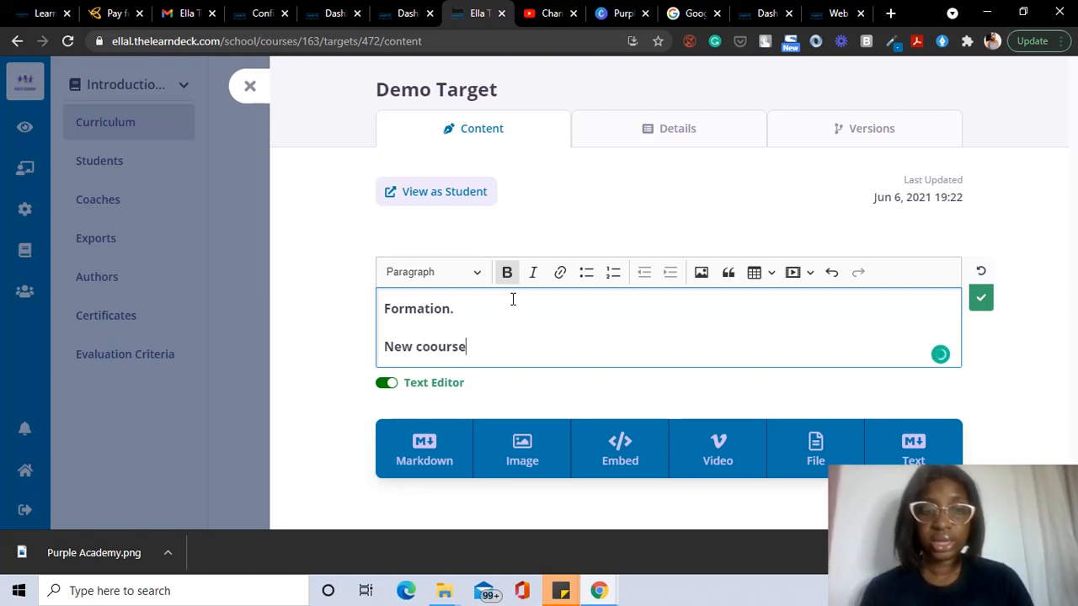
{"action": "type", "text": "coourse"}
{"action": "key", "text": "BackSpace"}
{"action": "key", "text": "BackSpace"}
{"action": "key", "text": "BackSpace"}
{"action": "key", "text": "BackSpace"}
{"action": "key", "text": "BackSpace"}
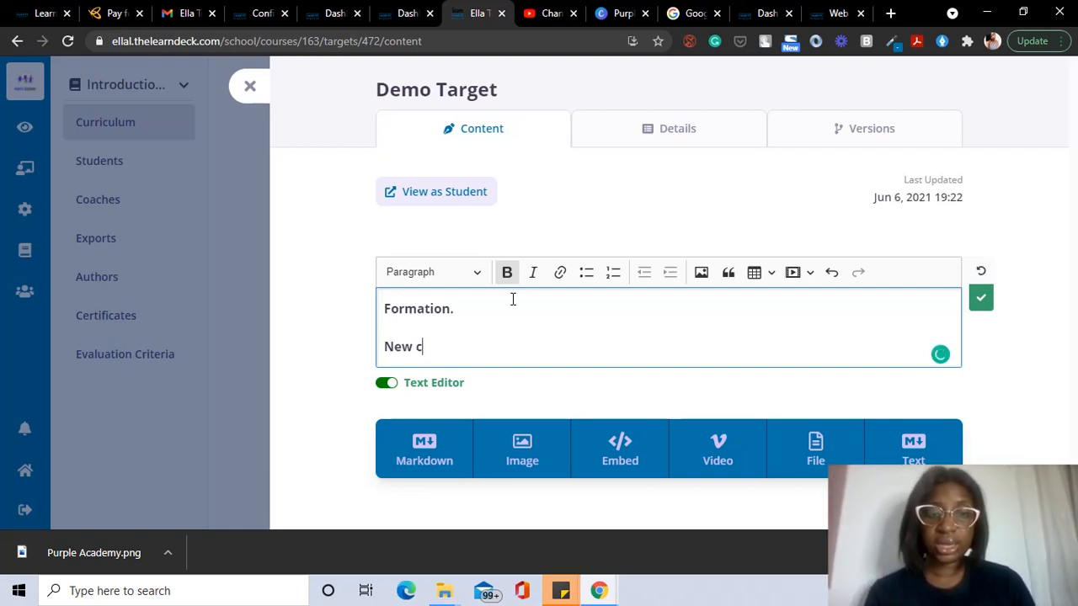
{"action": "type", "text": "urse"}
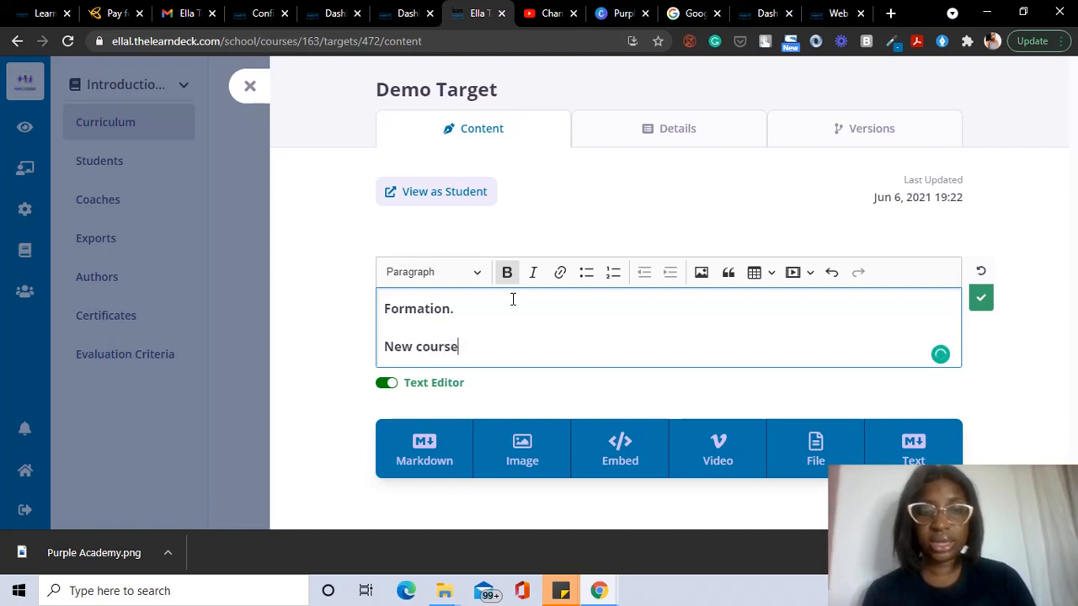
{"action": "left_click", "coordinate": [980, 298]}
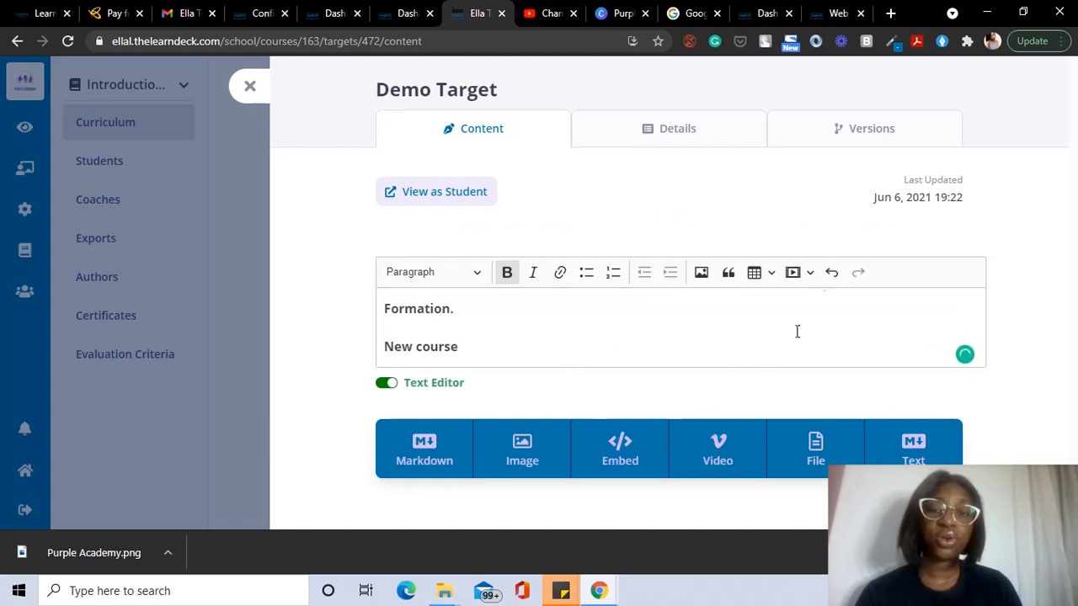
Step: Try adding a video upload block, then cancel the file choice and remove it
{"action": "left_click", "coordinate": [720, 452]}
{"action": "scroll", "coordinate": [720, 445], "scroll_direction": "down", "scroll_amount": 2}
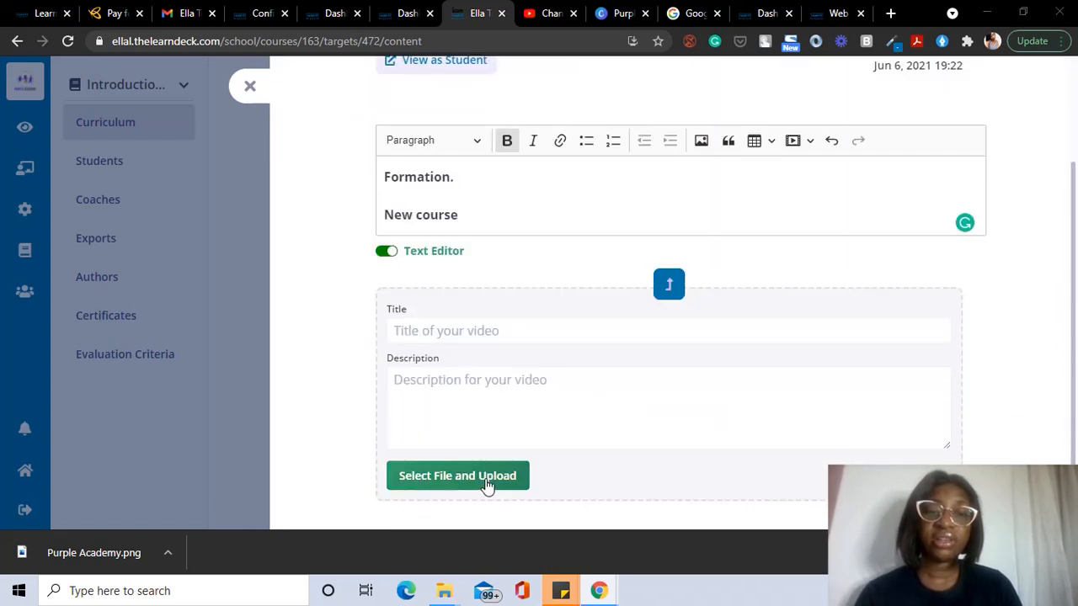
{"action": "left_click", "coordinate": [488, 485]}
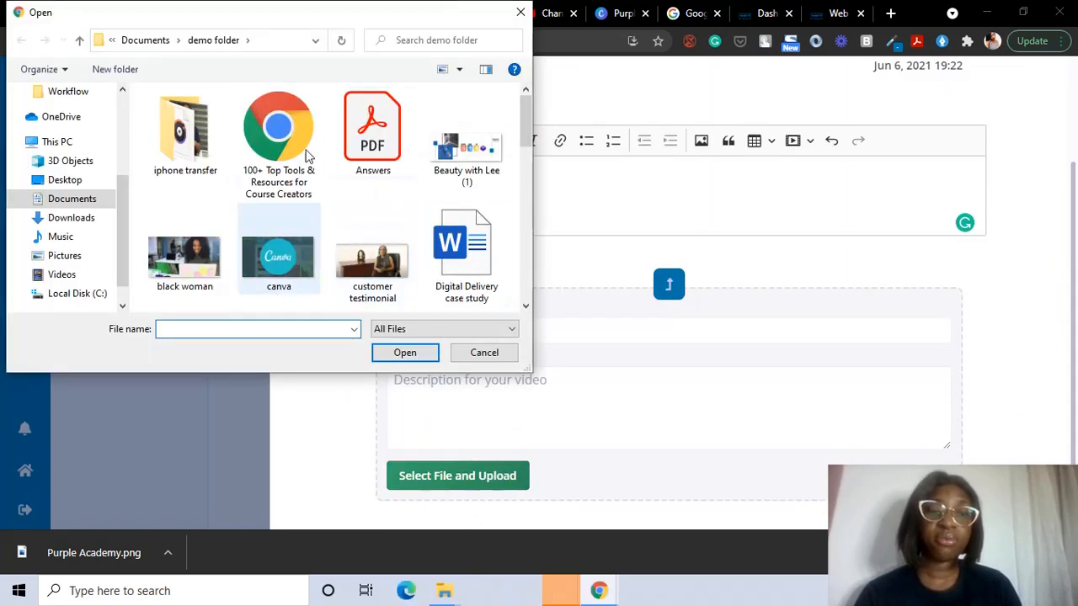
{"action": "left_click", "coordinate": [521, 12]}
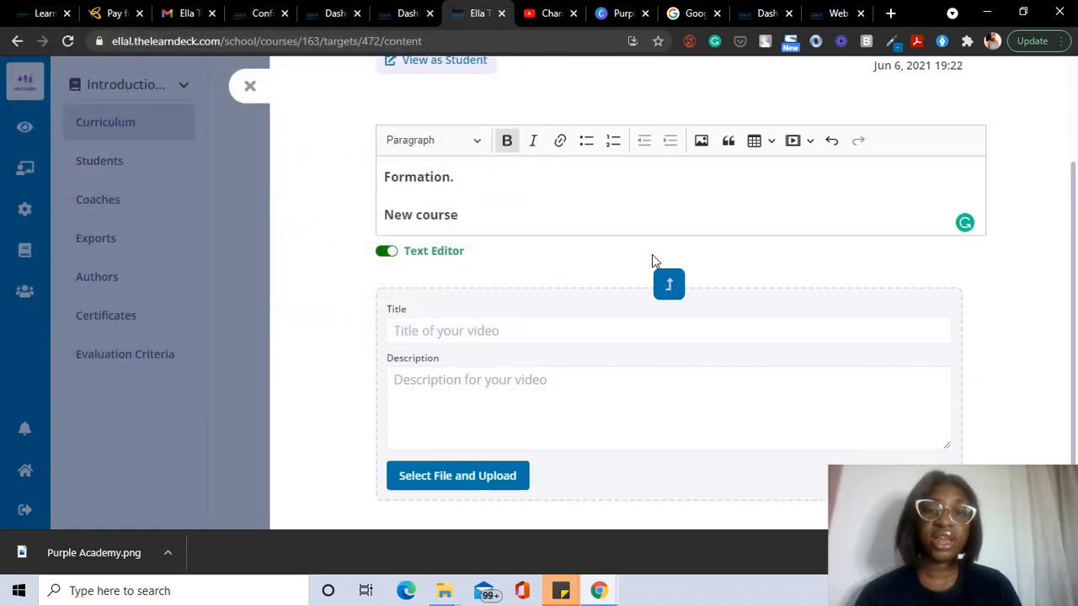
{"action": "left_click", "coordinate": [666, 284]}
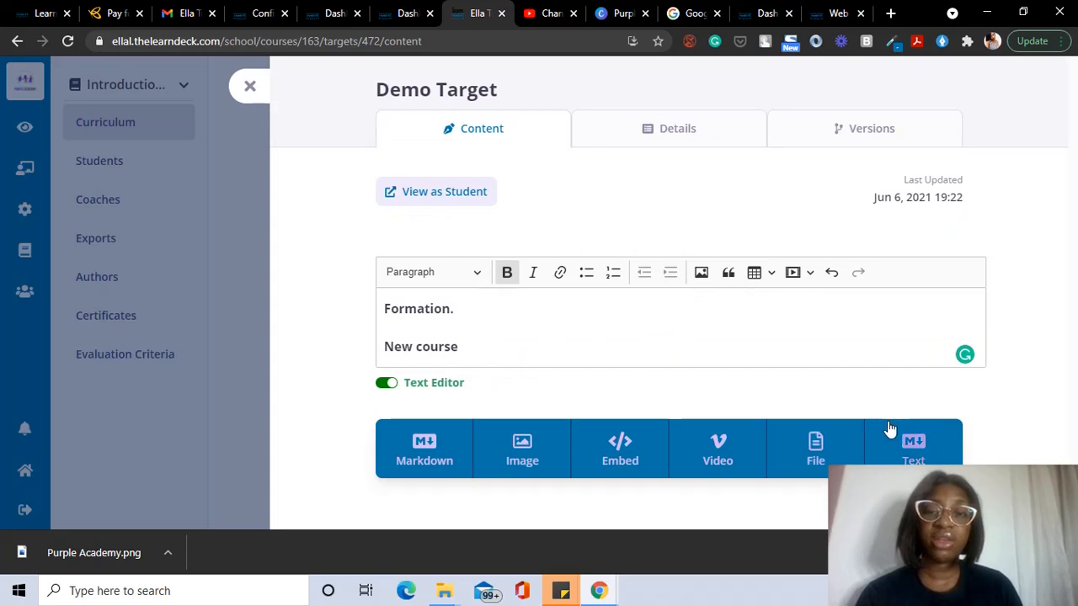
Step: Embed the CSS Part 1 video's YouTube share link as a URL embed block and save
{"action": "left_click", "coordinate": [645, 457]}
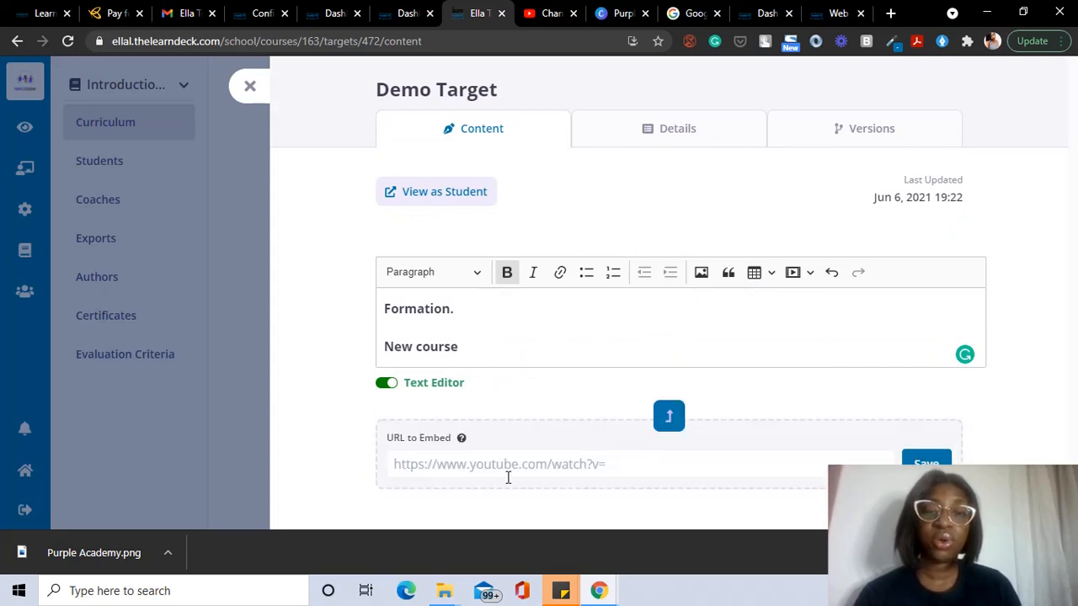
{"action": "left_click", "coordinate": [547, 18]}
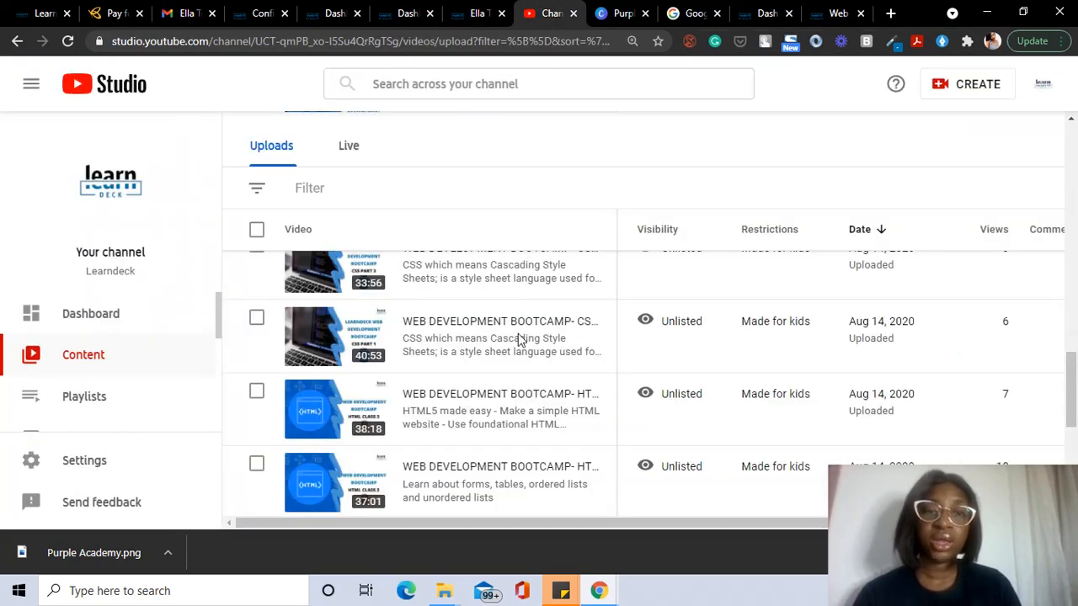
{"action": "left_click", "coordinate": [588, 330]}
{"action": "left_click", "coordinate": [506, 368]}
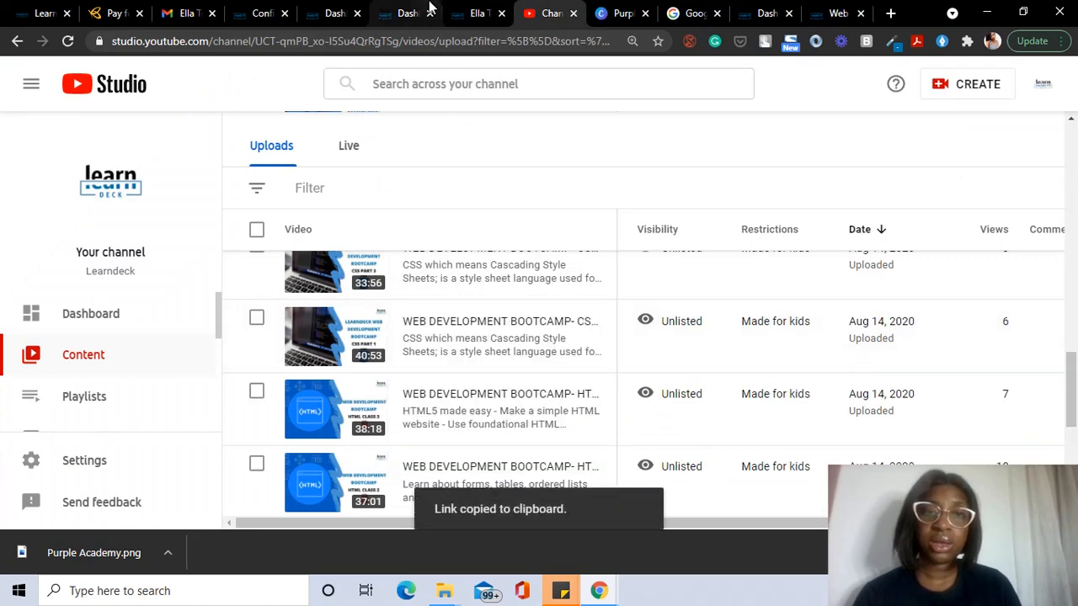
{"action": "left_click", "coordinate": [463, 15]}
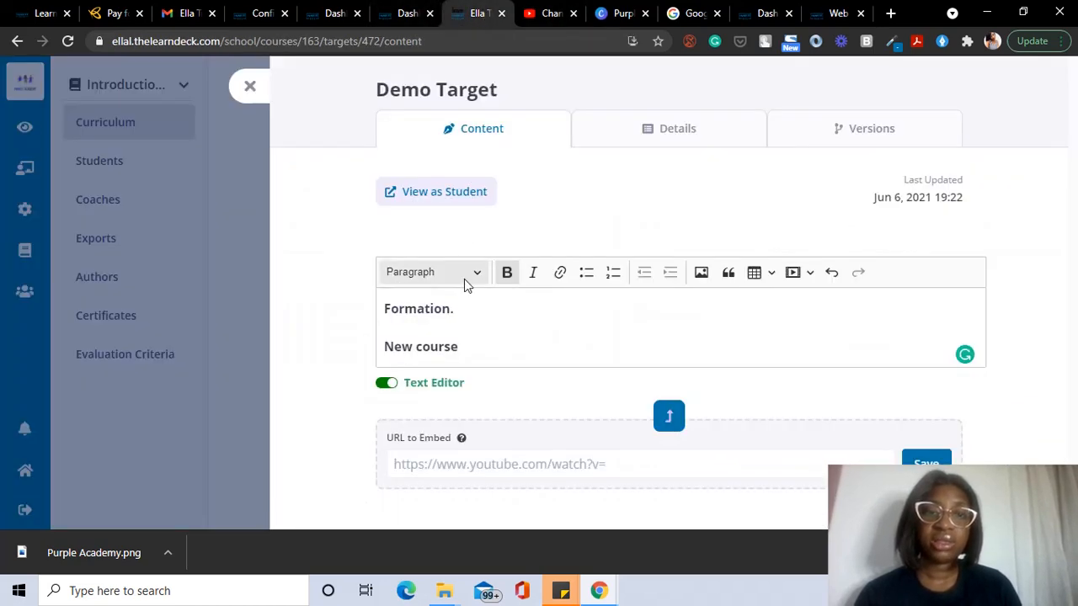
{"action": "left_click", "coordinate": [474, 463]}
{"action": "key", "text": "ctrl+v"}
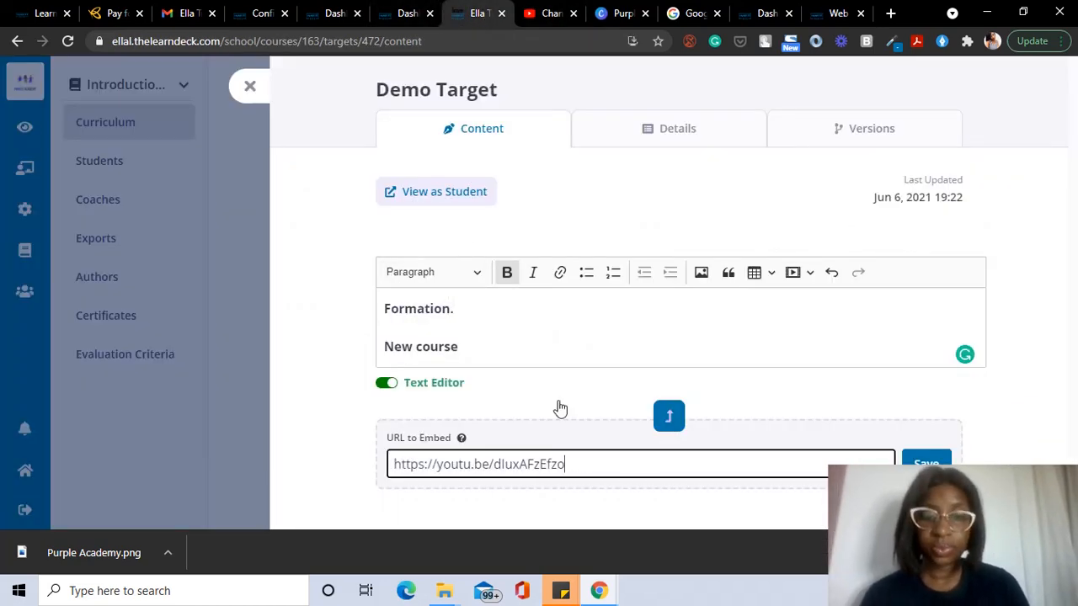
{"action": "left_click", "coordinate": [943, 463]}
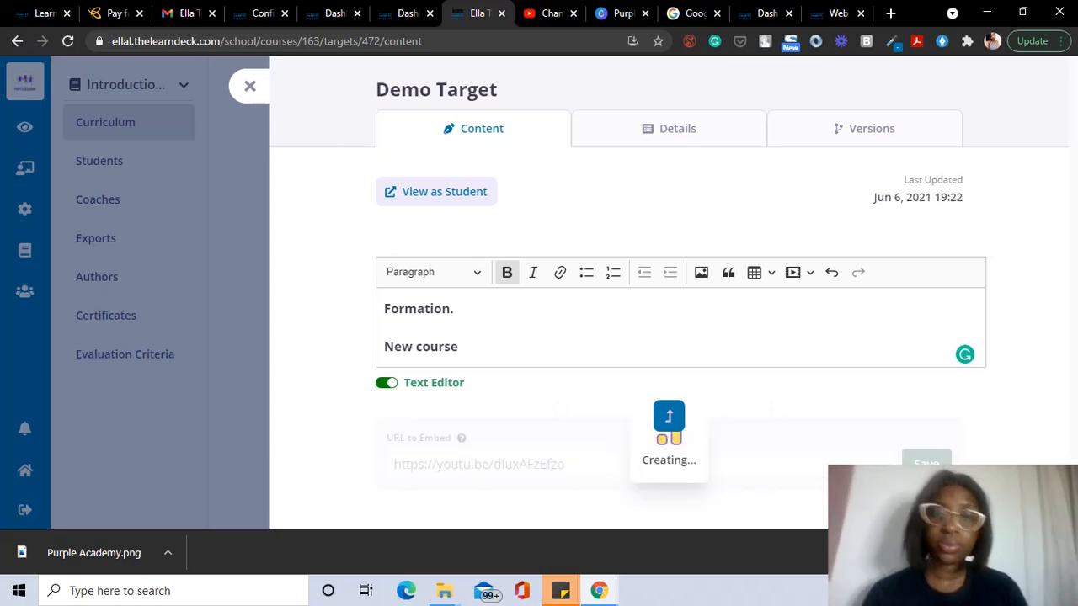
{"action": "scroll", "coordinate": [662, 295], "scroll_direction": "down", "scroll_amount": 4}
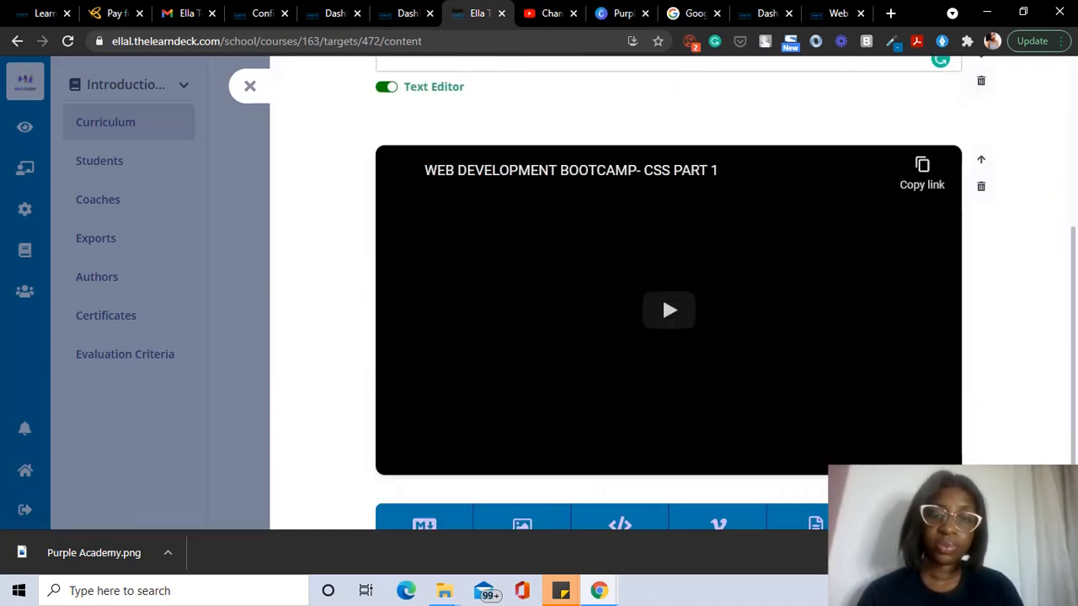
{"action": "scroll", "coordinate": [918, 365], "scroll_direction": "up", "scroll_amount": 4}
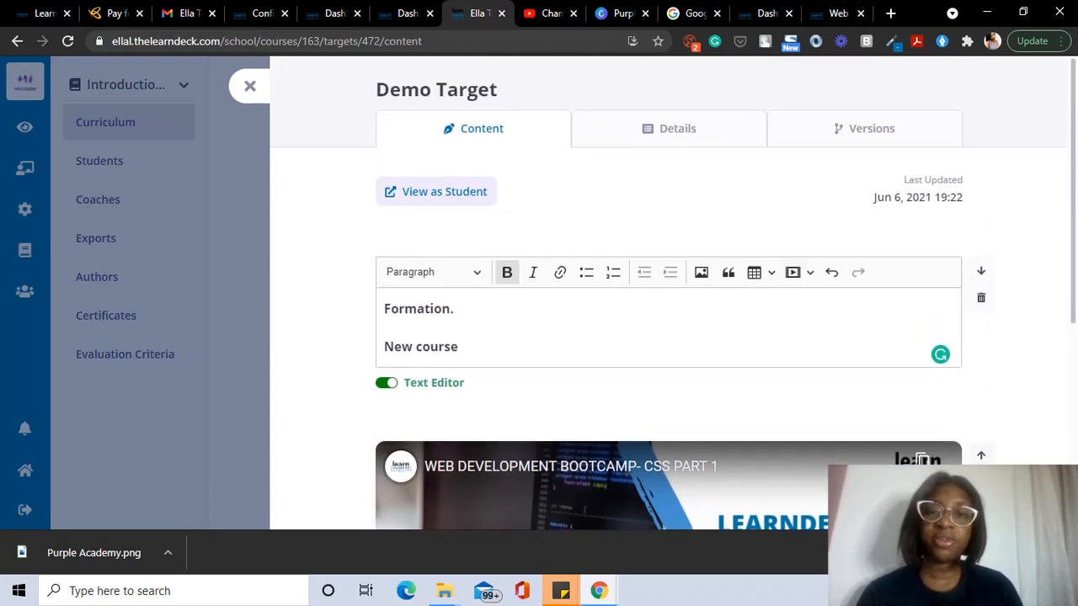
{"action": "left_click", "coordinate": [986, 457]}
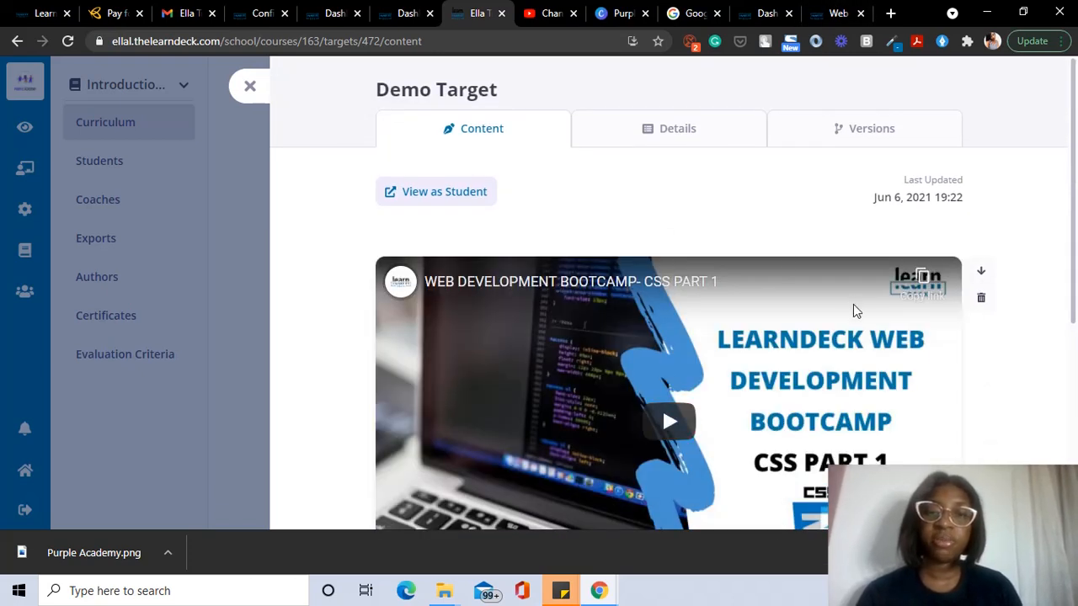
{"action": "scroll", "coordinate": [852, 305], "scroll_direction": "down", "scroll_amount": 4}
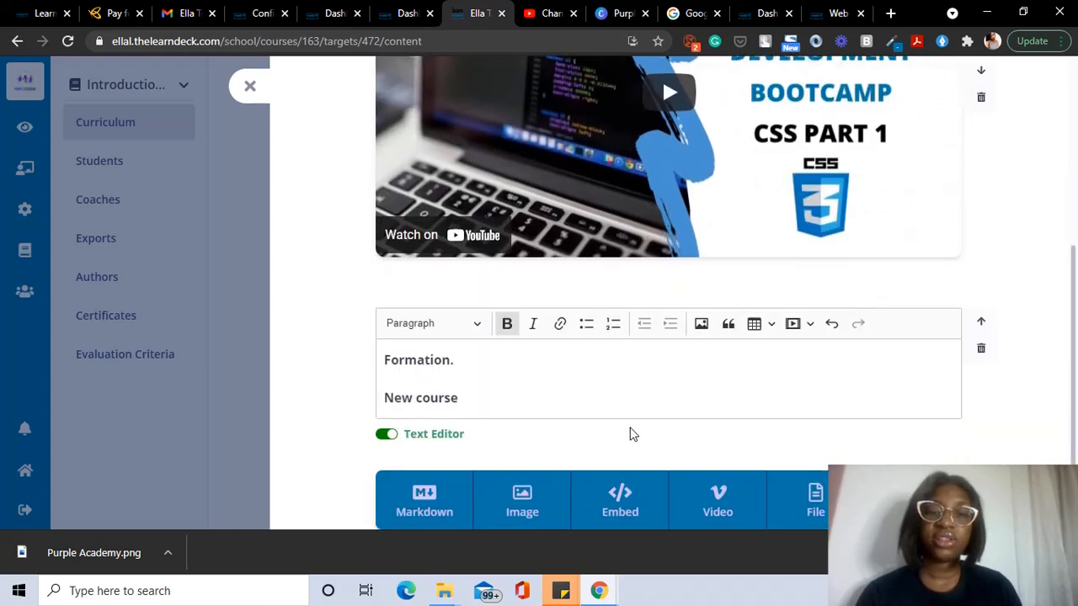
{"action": "scroll", "coordinate": [633, 434], "scroll_direction": "up", "scroll_amount": 4}
{"action": "scroll", "coordinate": [847, 360], "scroll_direction": "down", "scroll_amount": 1}
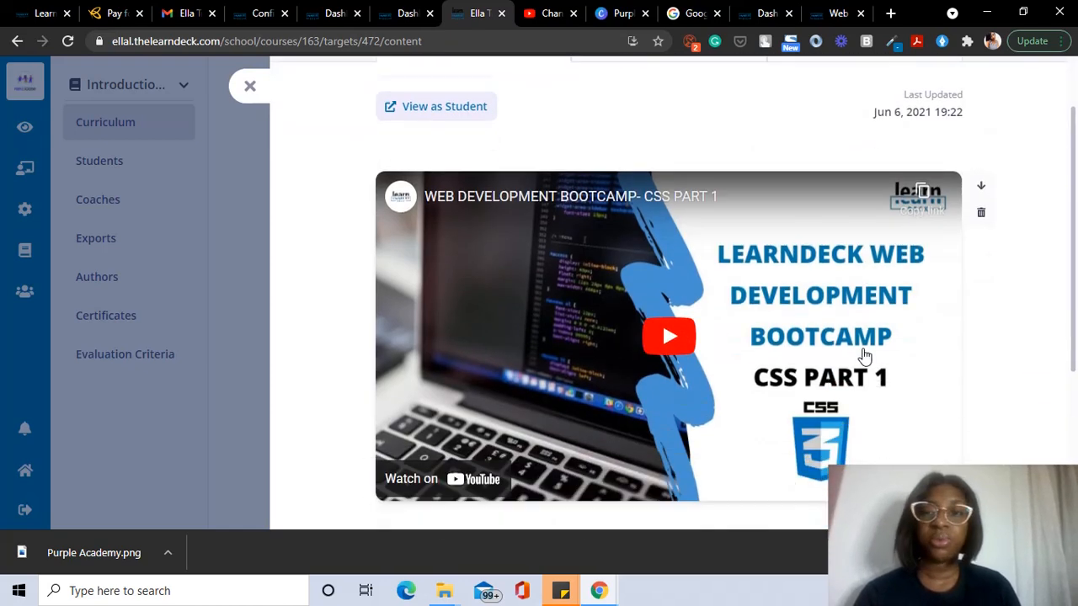
{"action": "scroll", "coordinate": [864, 357], "scroll_direction": "down", "scroll_amount": 3}
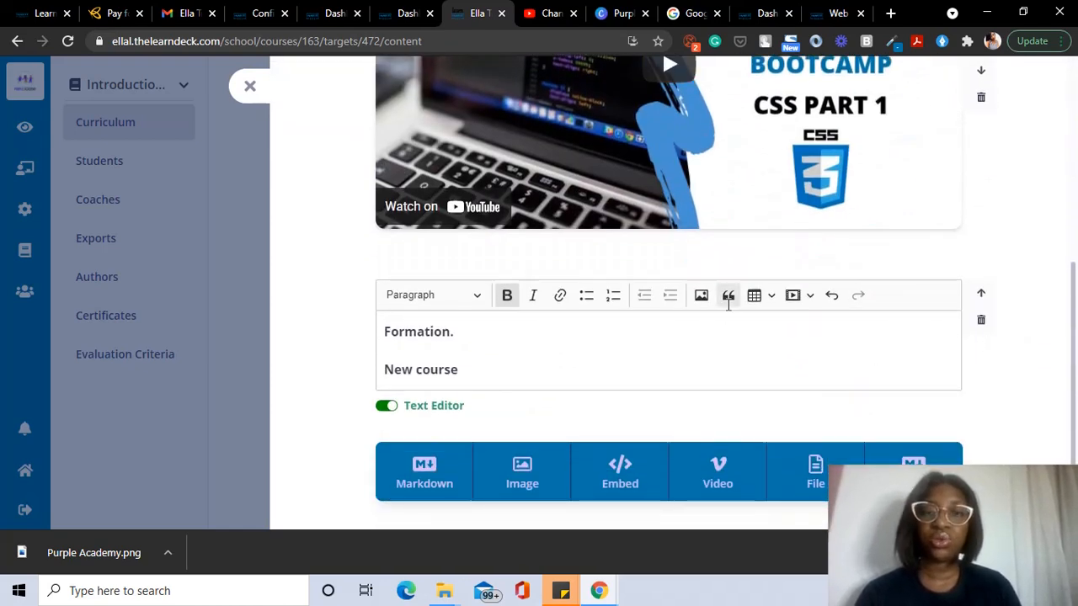
{"action": "scroll", "coordinate": [727, 304], "scroll_direction": "up", "scroll_amount": 4}
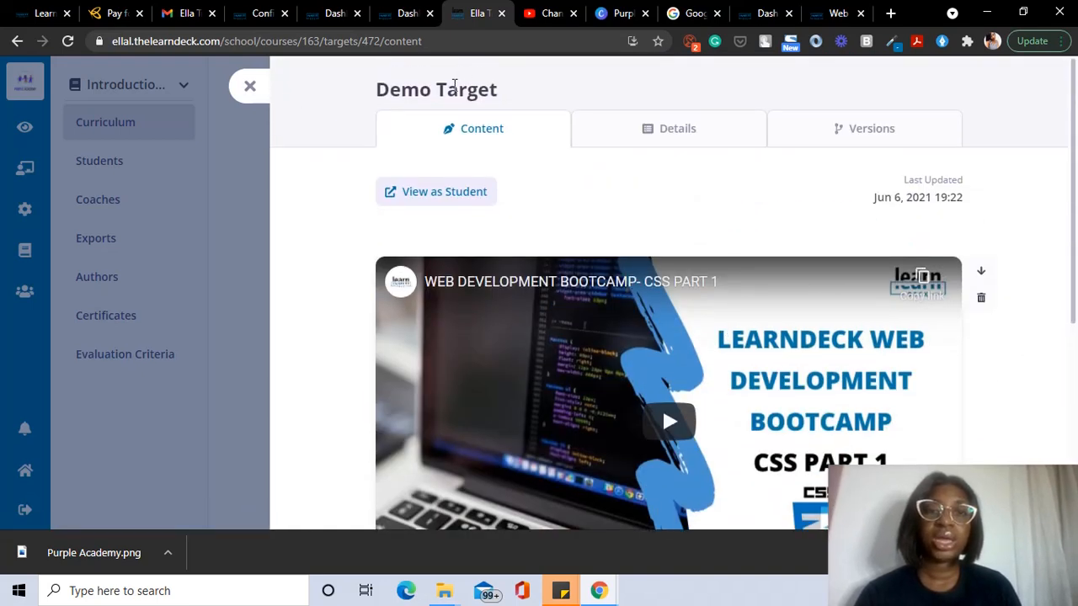
Step: Retitle the Demo Target 'Introduction' in its Details and save with Update Target
{"action": "left_click", "coordinate": [614, 135]}
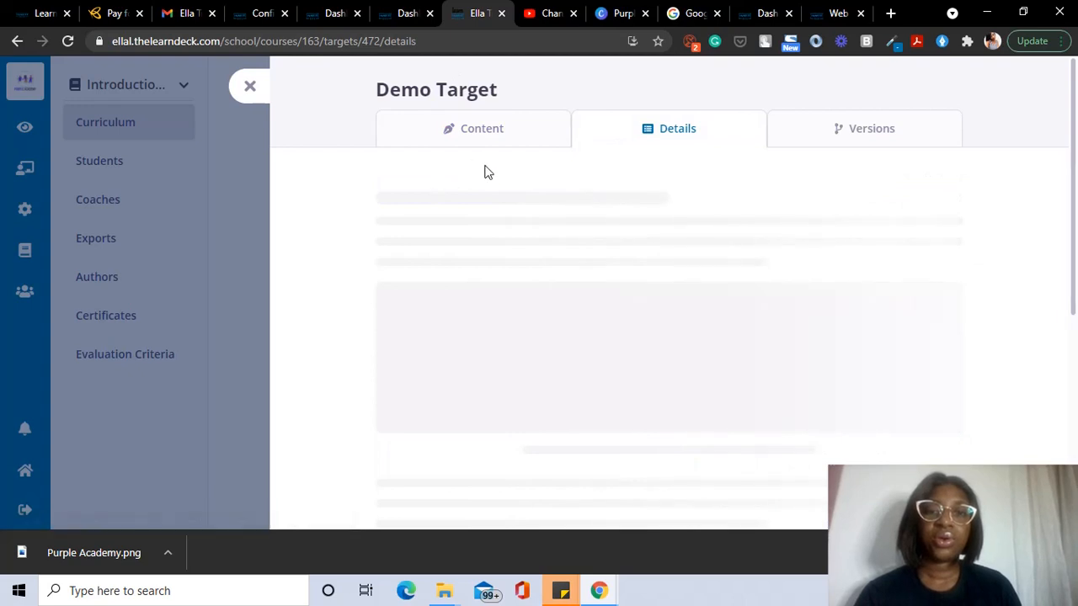
{"action": "double_click", "coordinate": [448, 210]}
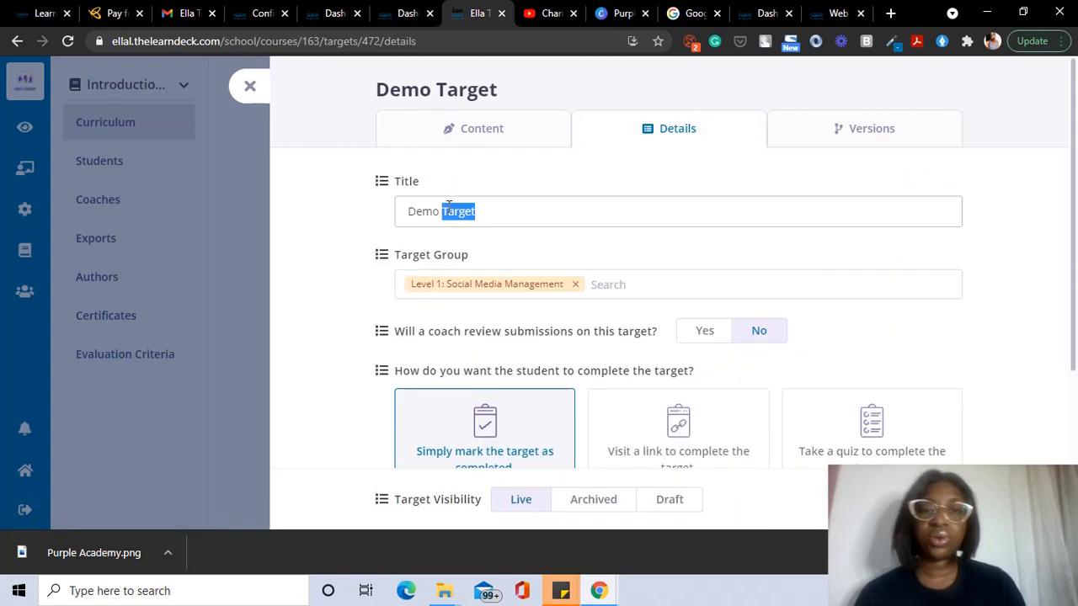
{"action": "key", "text": "ctrl+a"}
{"action": "key", "text": "BackSpace"}
{"action": "type", "text": "Intr"}
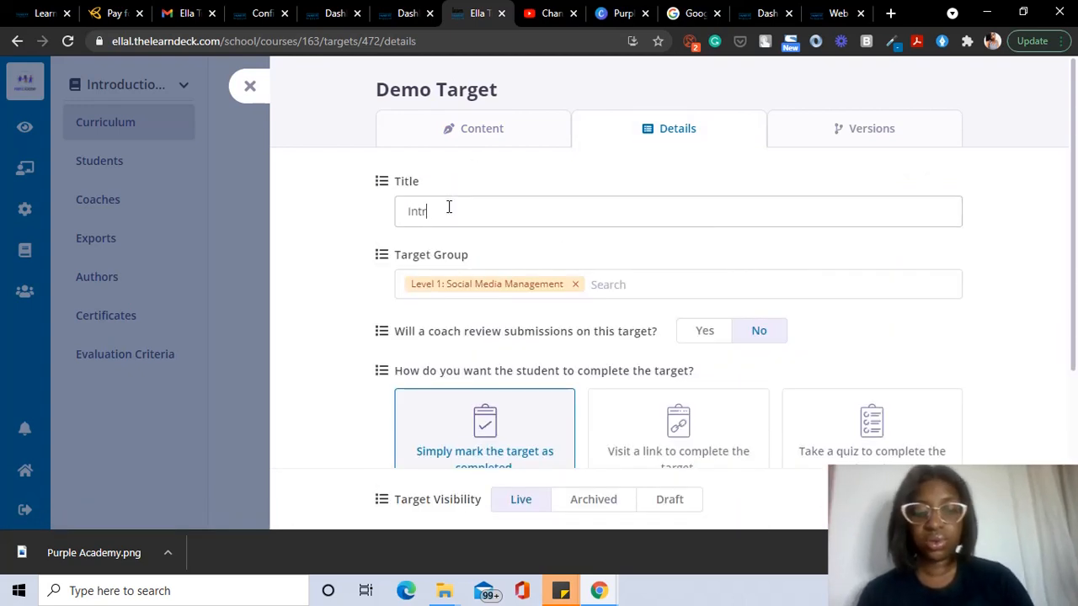
{"action": "type", "text": "oduction"}
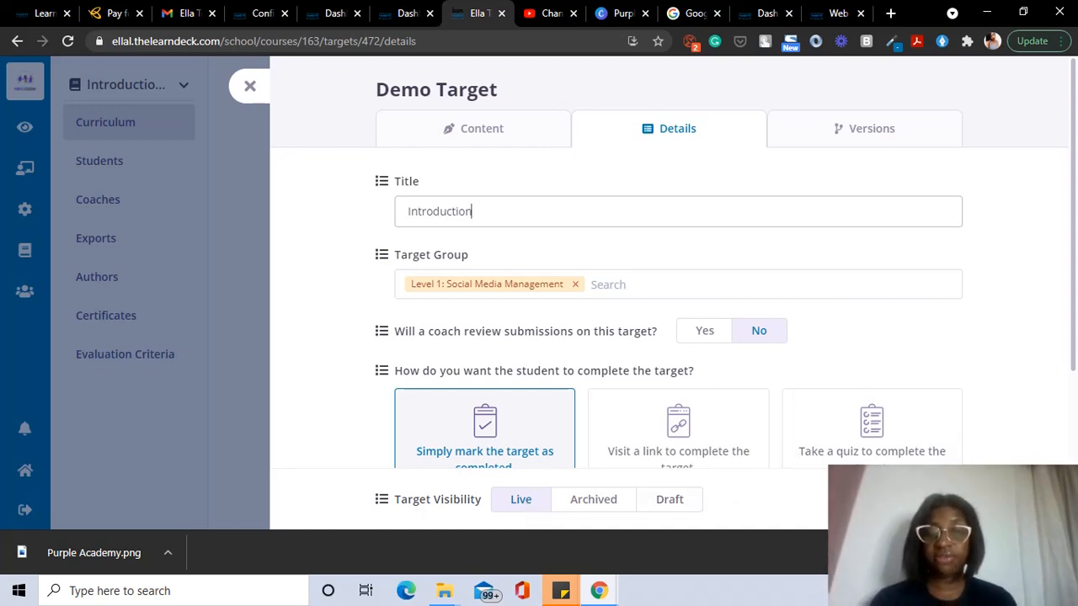
{"action": "left_click", "coordinate": [904, 499]}
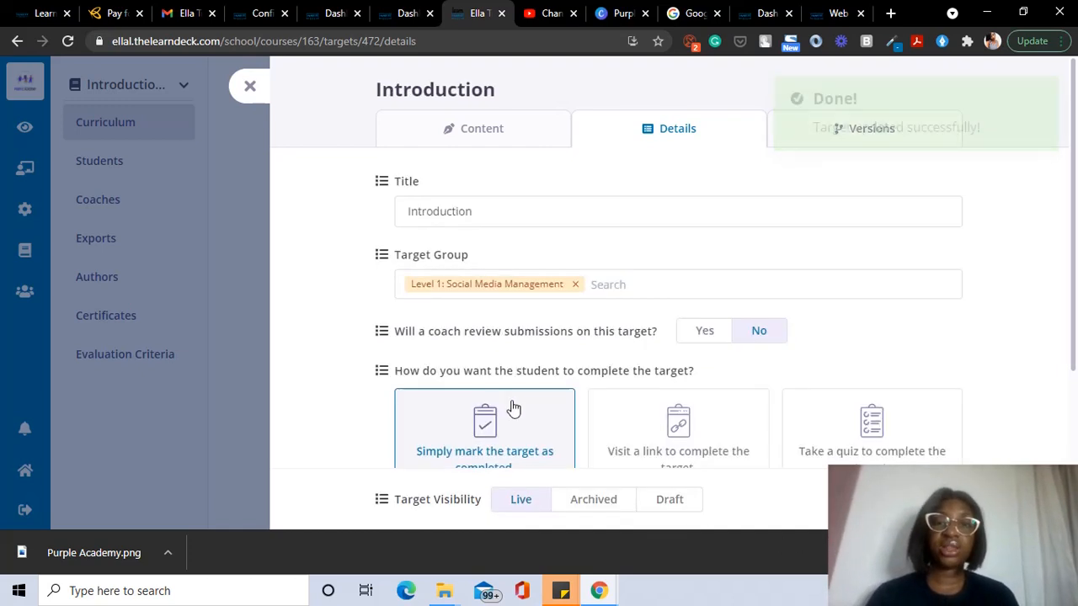
Step: Go from the target drawer to the course's empty Students page, briefly opening Add New Students
{"action": "left_click", "coordinate": [248, 86]}
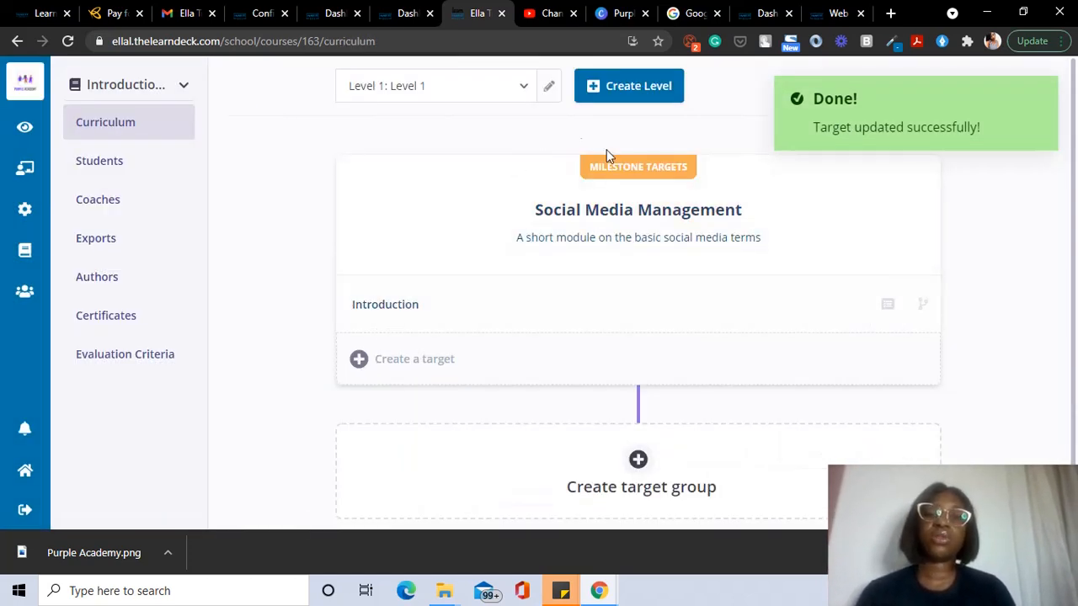
{"action": "left_click", "coordinate": [130, 166]}
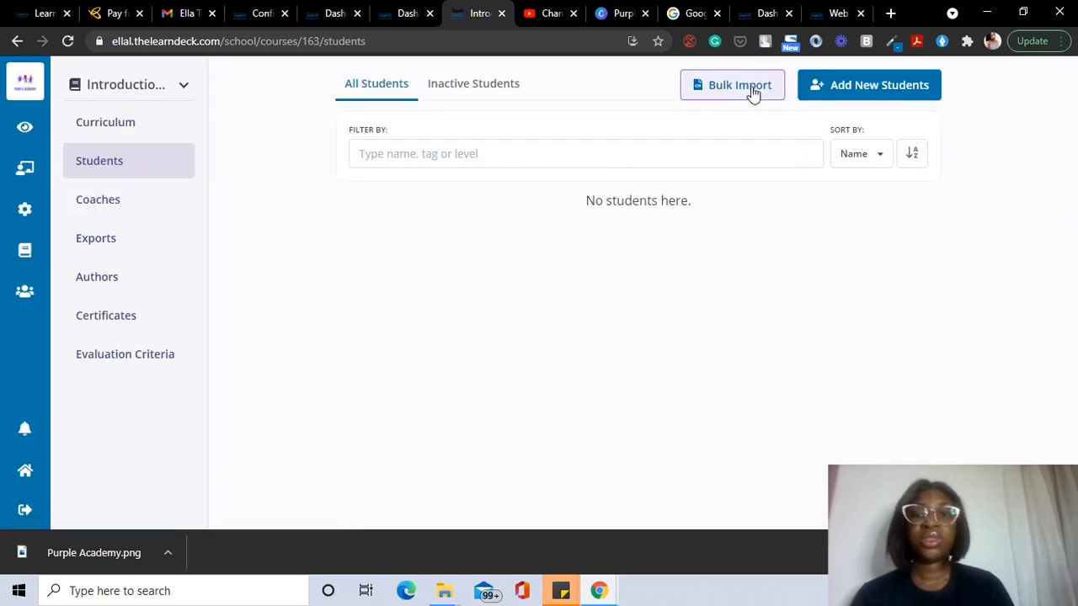
{"action": "left_click", "coordinate": [833, 85]}
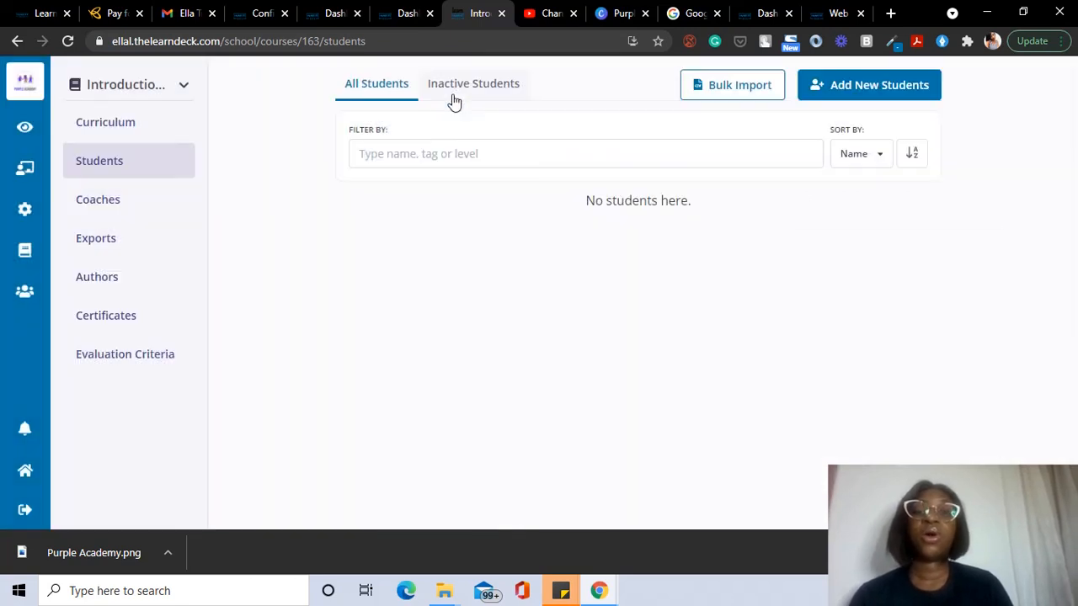
{"action": "left_click", "coordinate": [451, 87]}
Step: Start a Bulk Import and download and open the example student CSV
{"action": "left_click", "coordinate": [755, 91]}
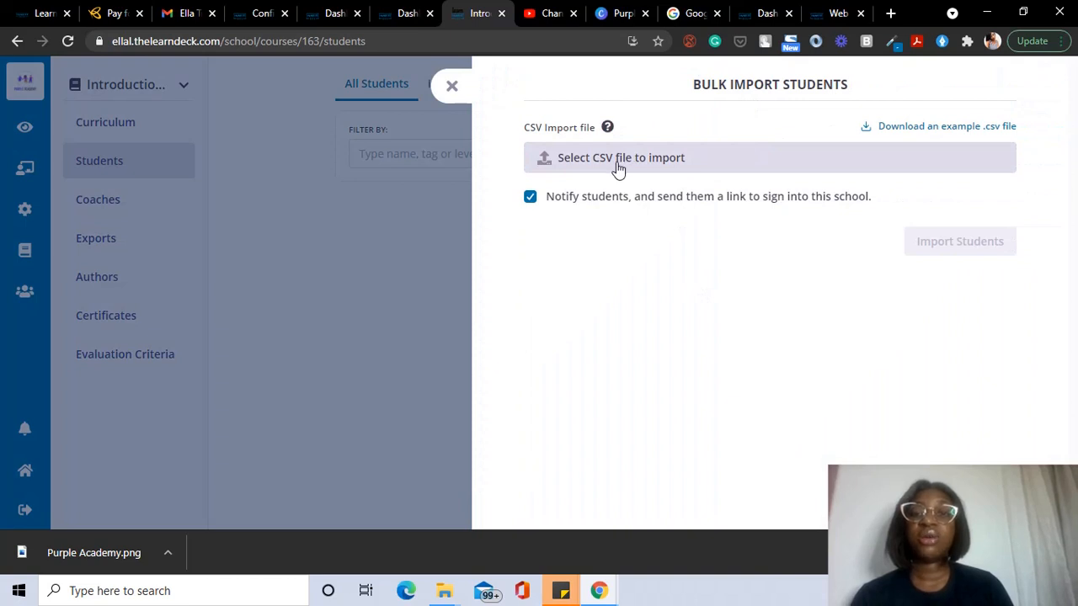
{"action": "left_click", "coordinate": [962, 127]}
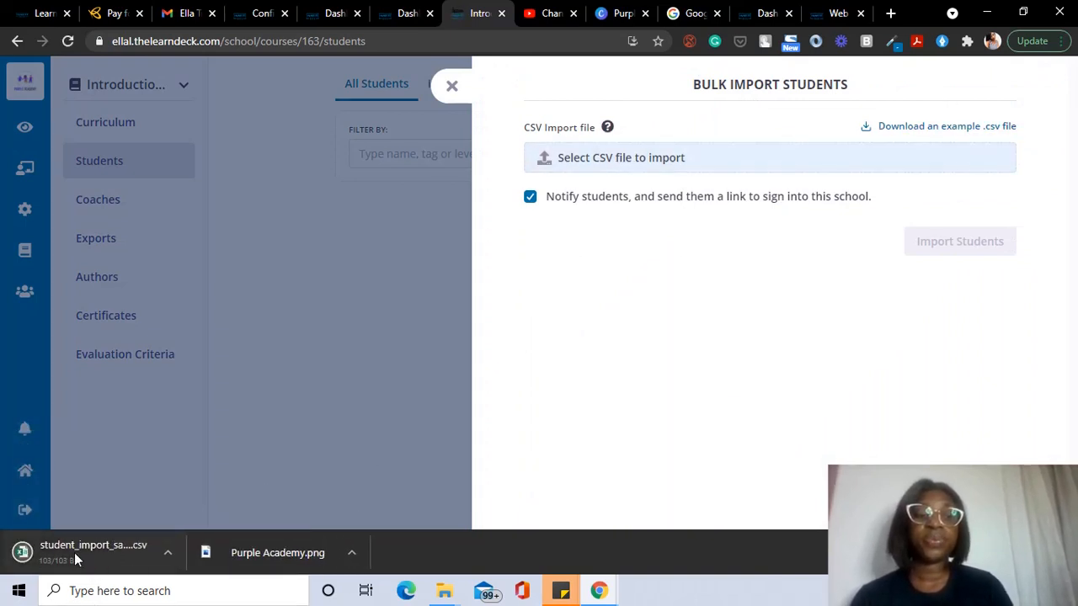
{"action": "left_click", "coordinate": [83, 552]}
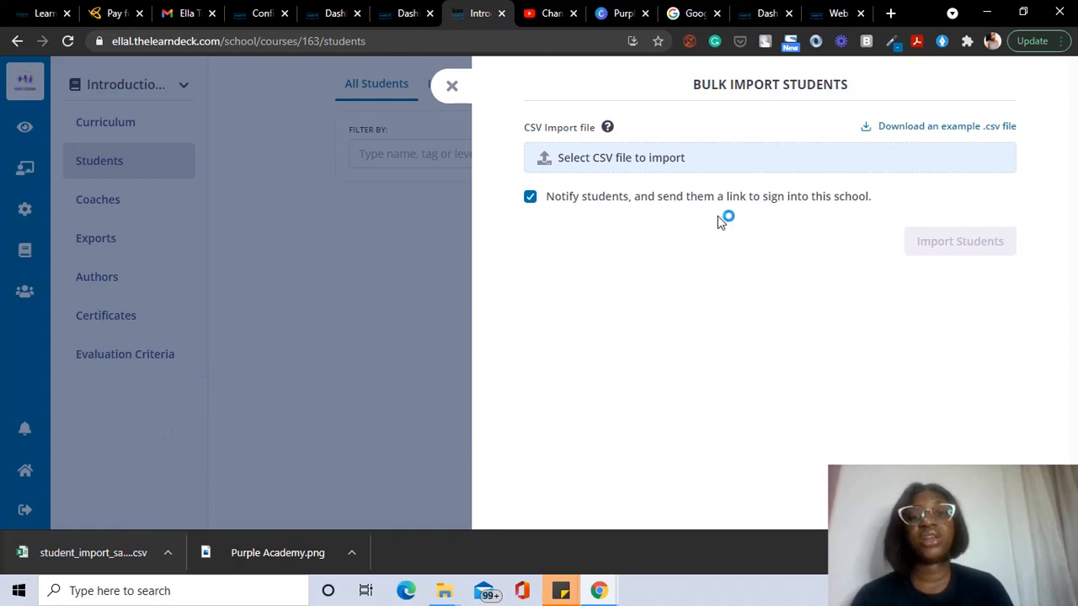
Step: Upload student_import_sample (2).csv from Downloads and import the students
{"action": "left_click", "coordinate": [643, 168]}
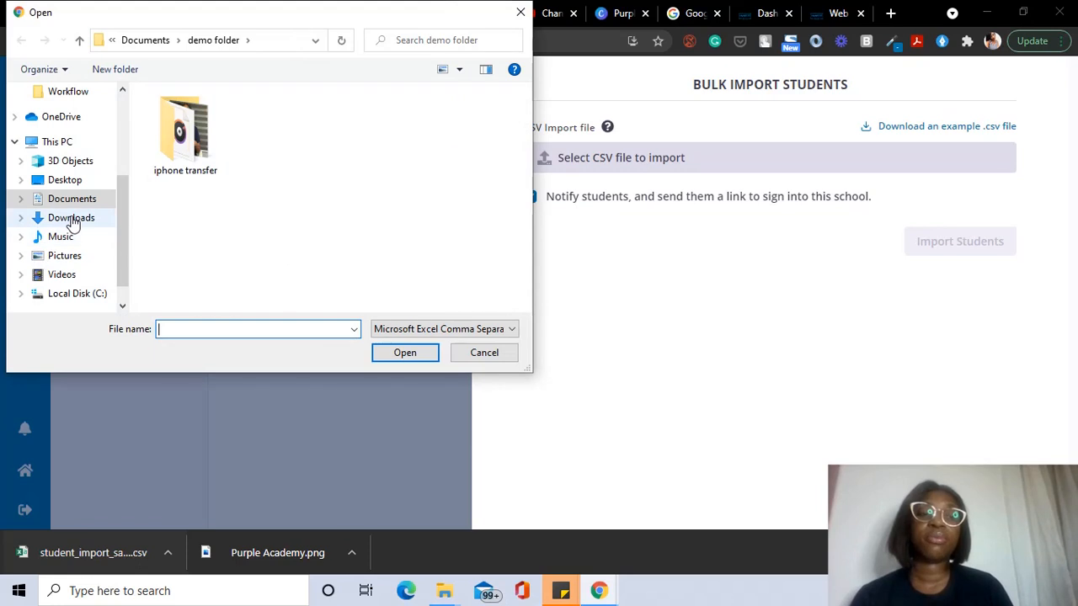
{"action": "left_click", "coordinate": [73, 219]}
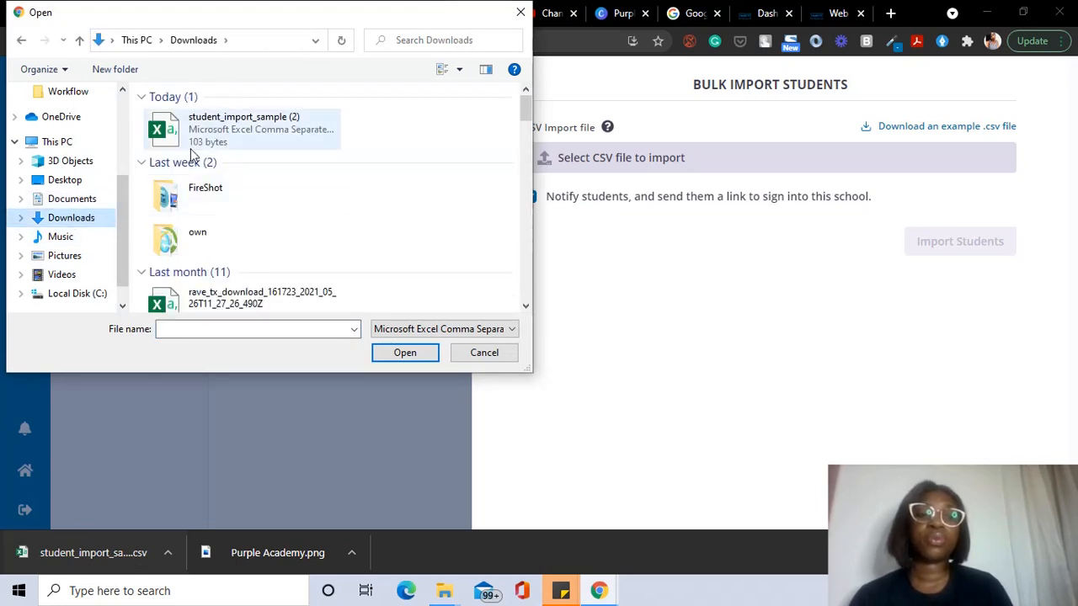
{"action": "left_click", "coordinate": [232, 120]}
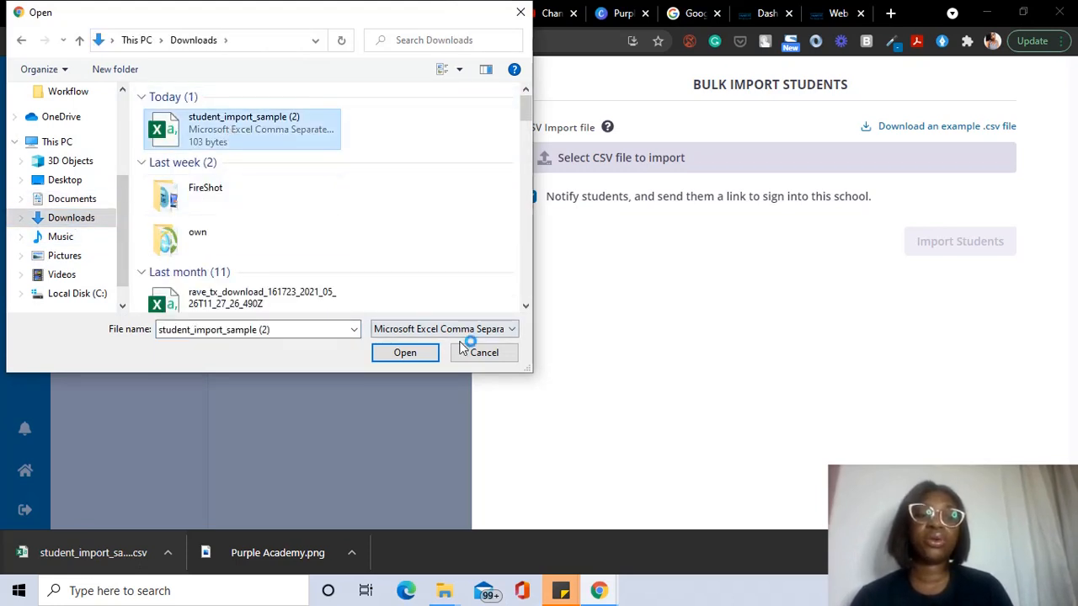
{"action": "left_click", "coordinate": [433, 354]}
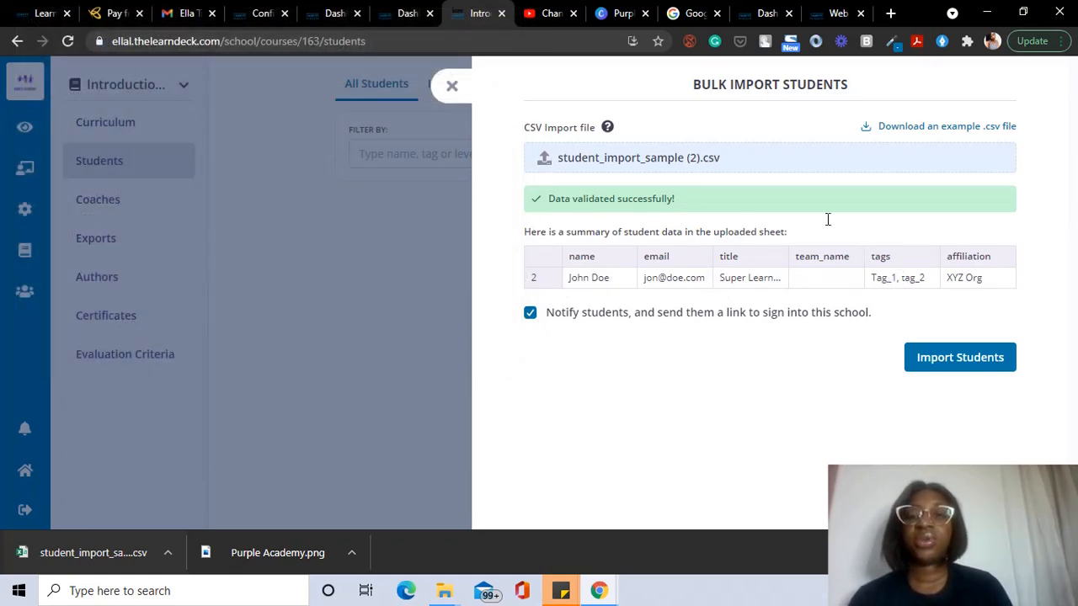
{"action": "left_click", "coordinate": [954, 358]}
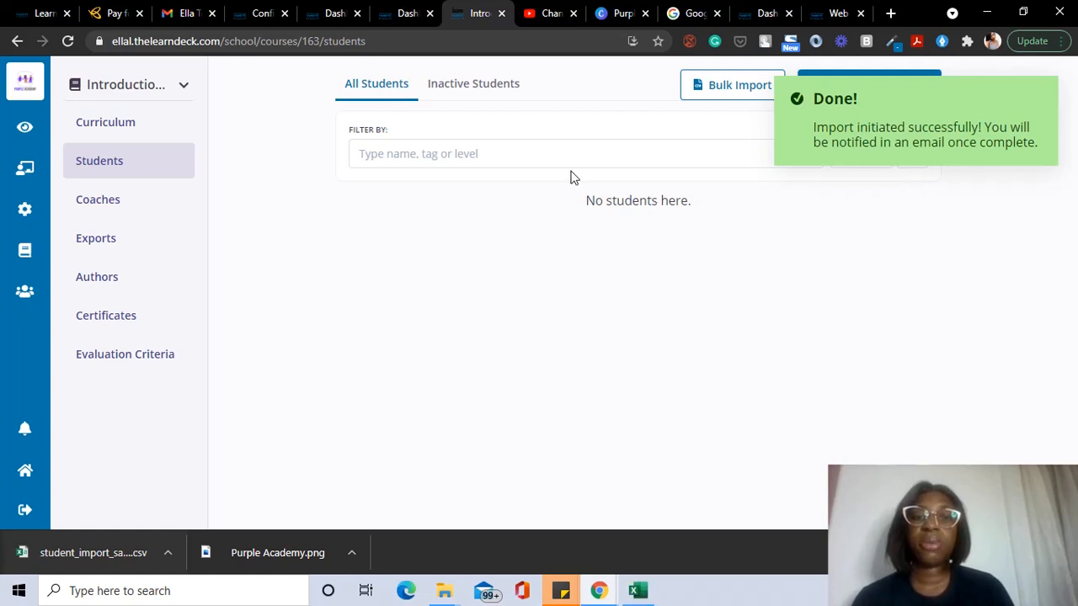
Step: Reload the Students page, then view Coaches, Exports, Certificates and Evaluation Criteria in turn
{"action": "left_click", "coordinate": [68, 40]}
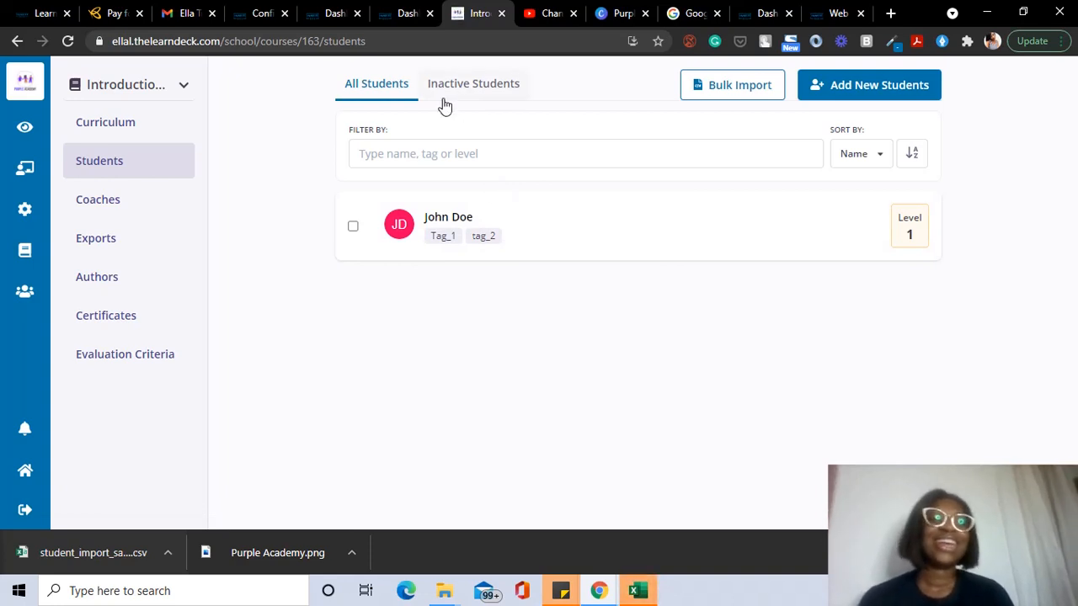
{"action": "left_click", "coordinate": [91, 215]}
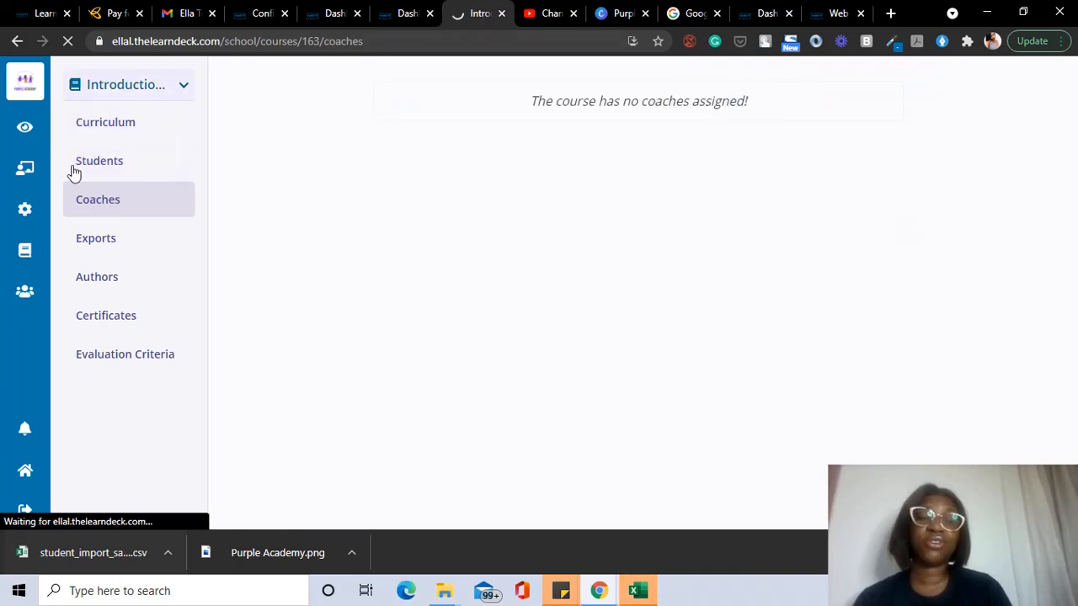
{"action": "left_click", "coordinate": [102, 247]}
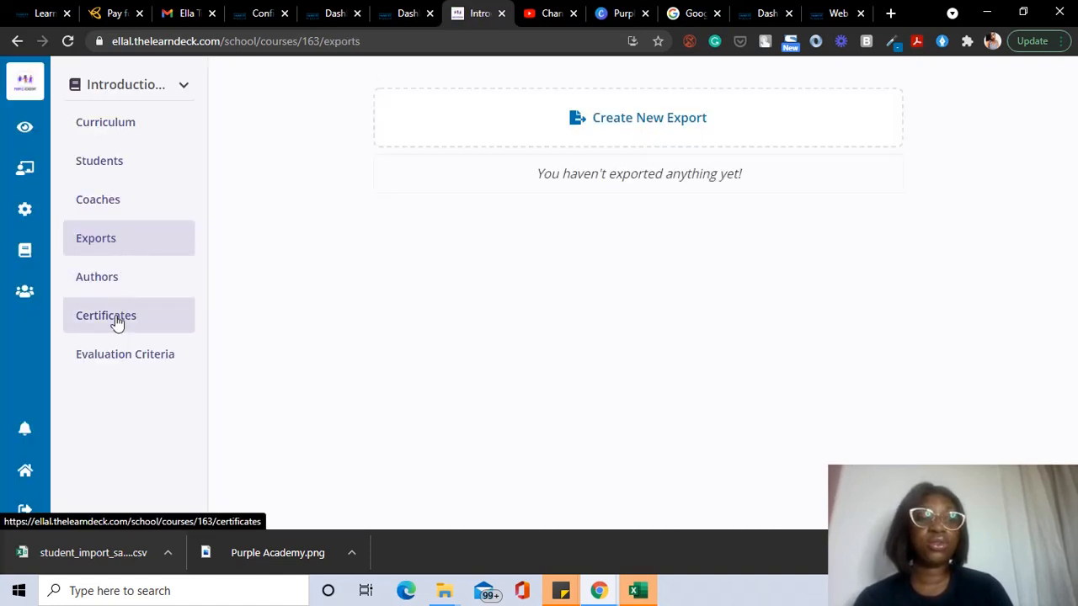
{"action": "left_click", "coordinate": [143, 317]}
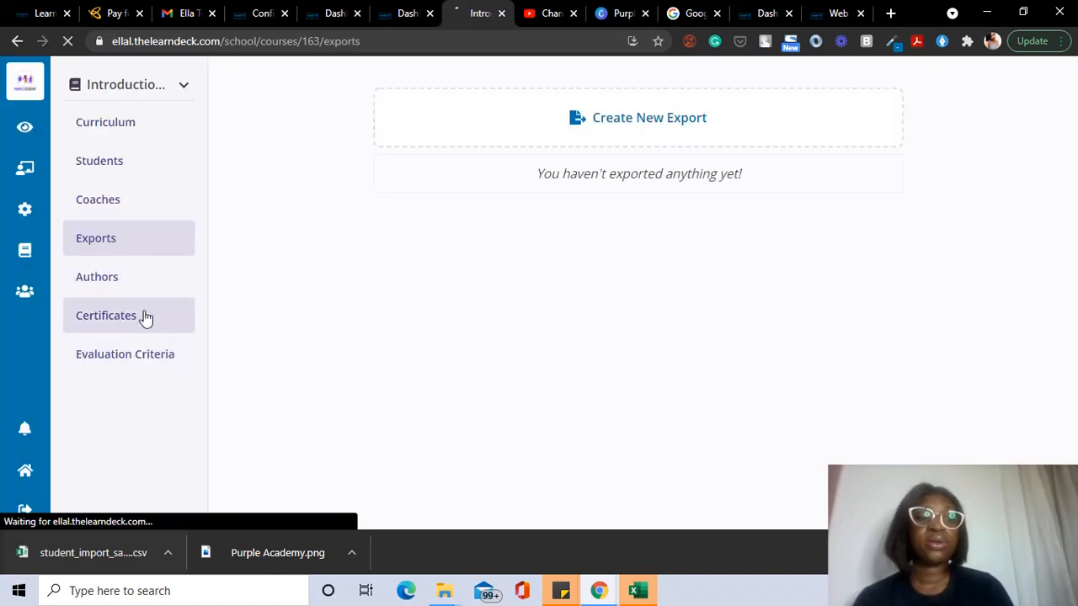
{"action": "left_click", "coordinate": [141, 364]}
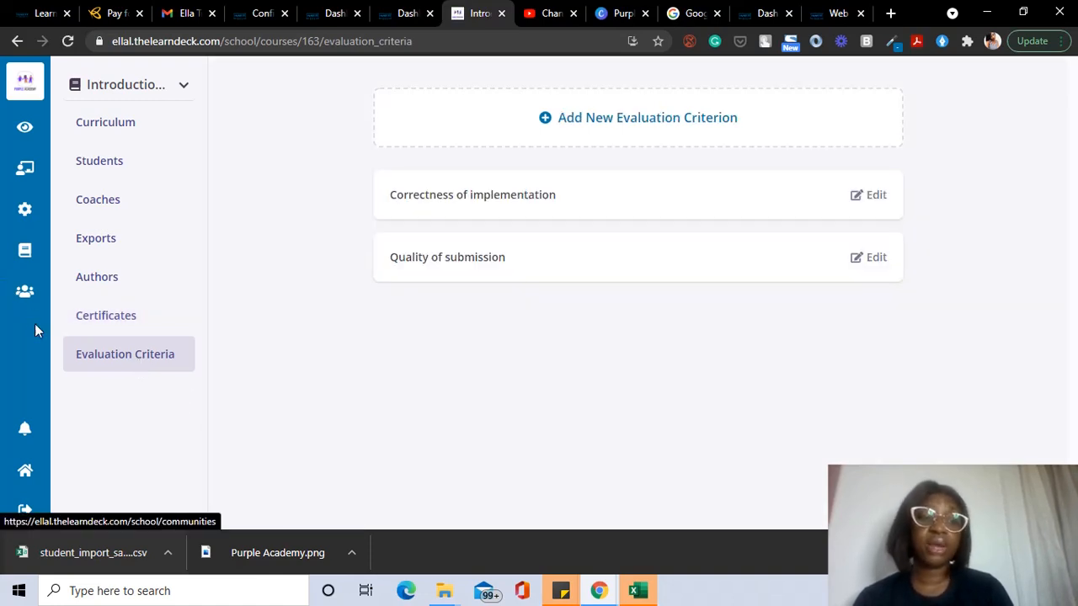
Step: Go to the school's Communities page and close the new Community Editor without creating a community
{"action": "left_click", "coordinate": [26, 290]}
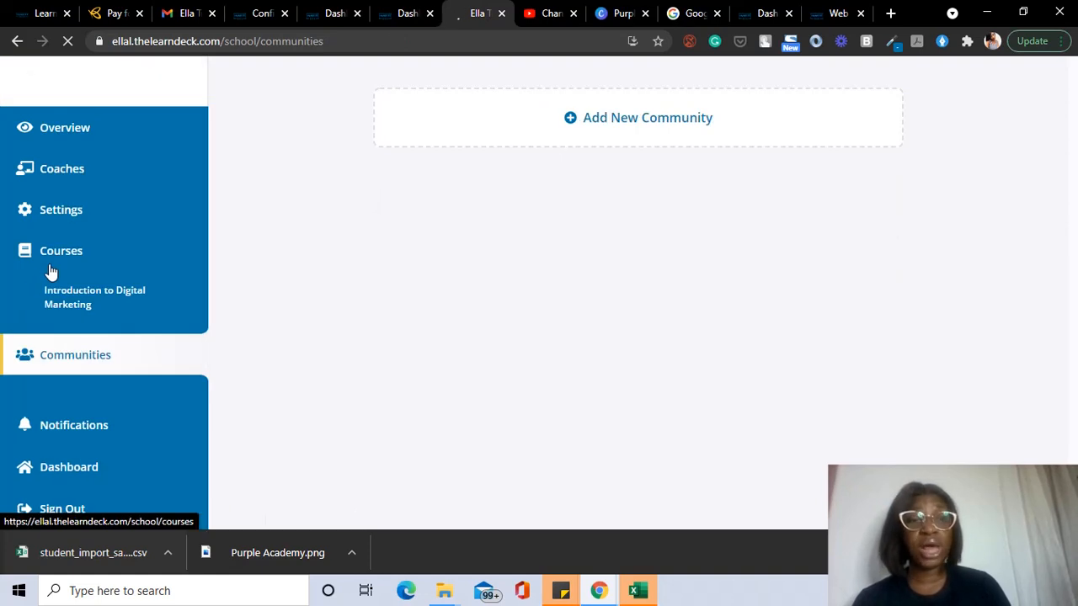
{"action": "left_click", "coordinate": [534, 110]}
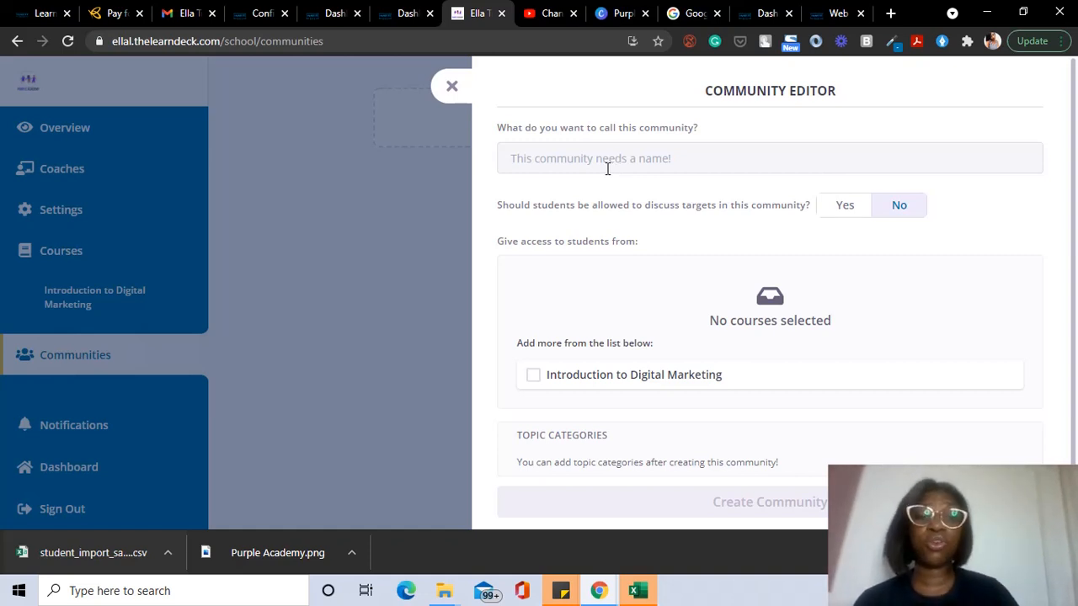
{"action": "left_click", "coordinate": [449, 87]}
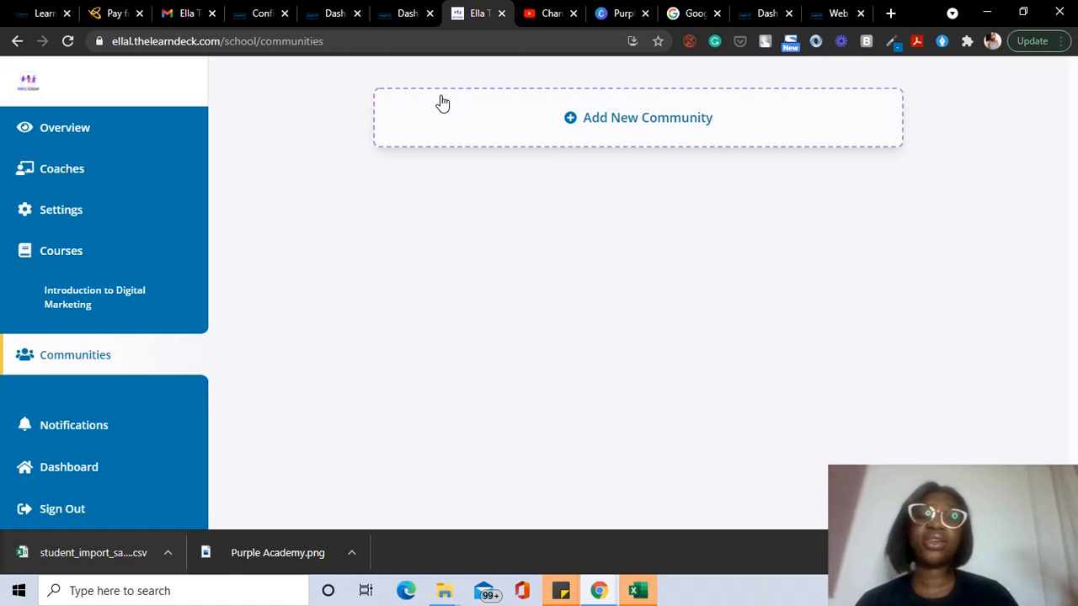